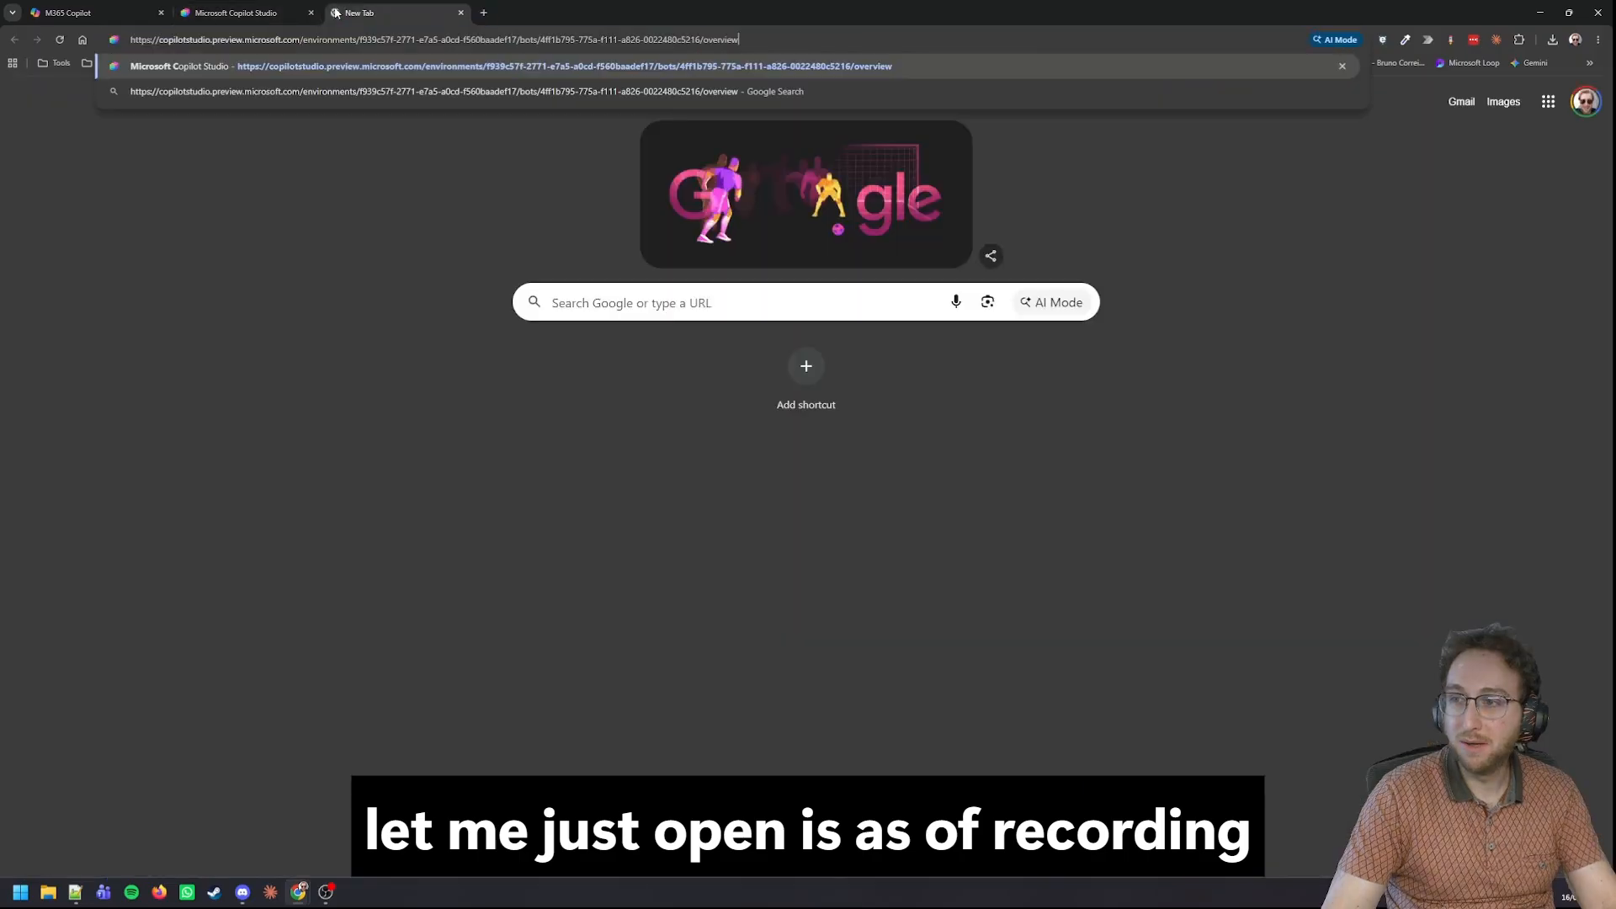
# Switch Copilot Studio's home page to the new experience and back to the classic one, and close that browser tab.
pyautogui.press('Return')
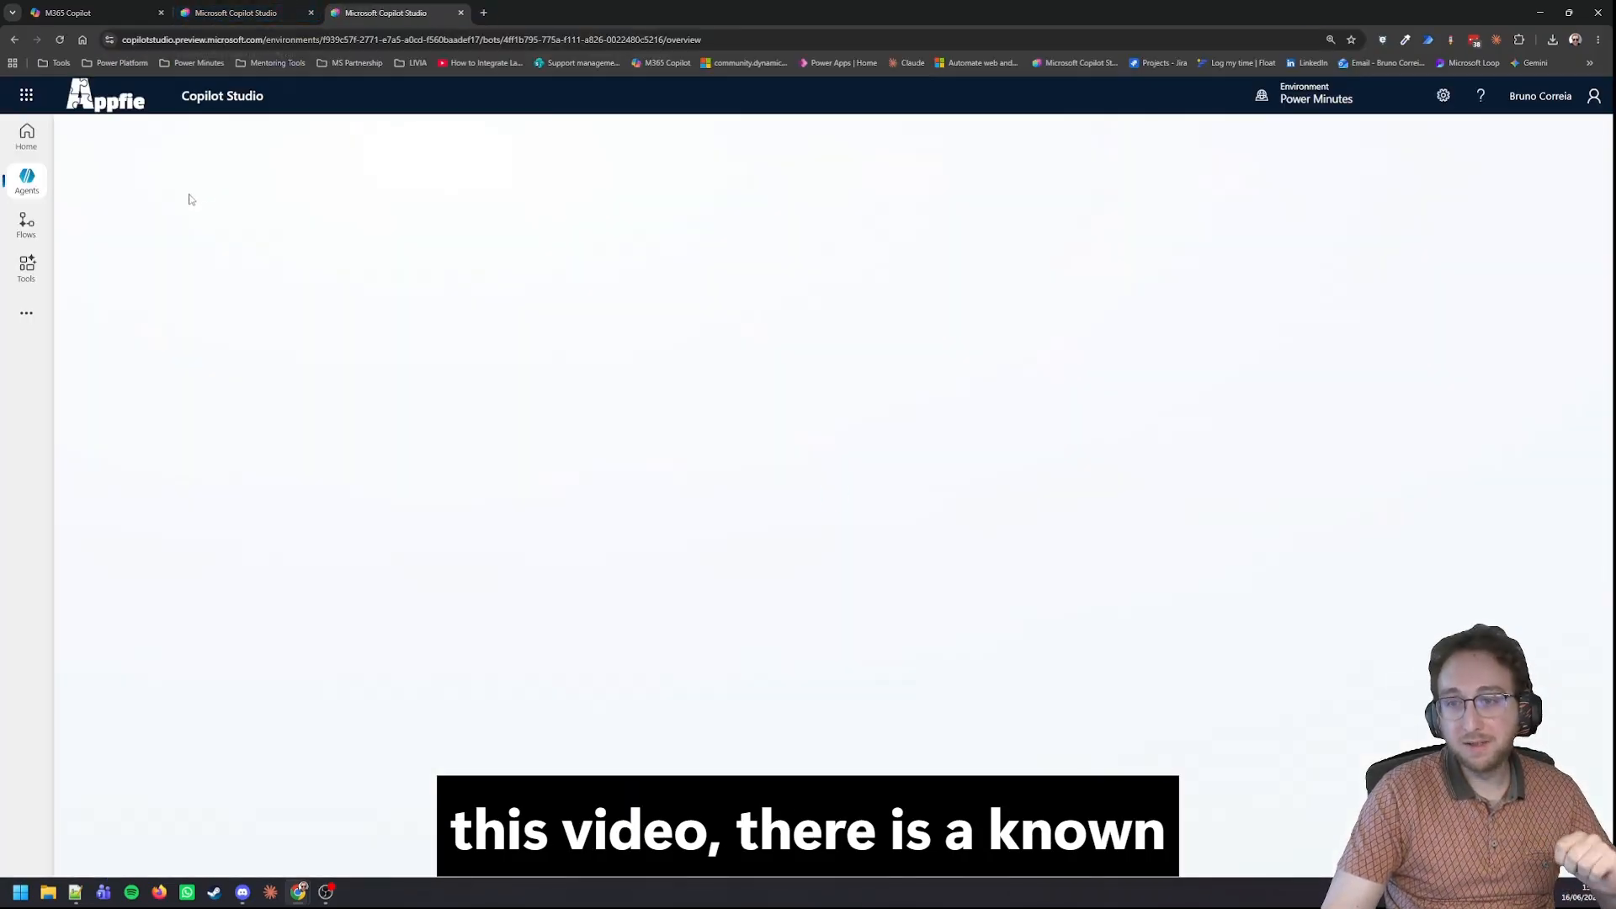
pyautogui.click(34, 139)
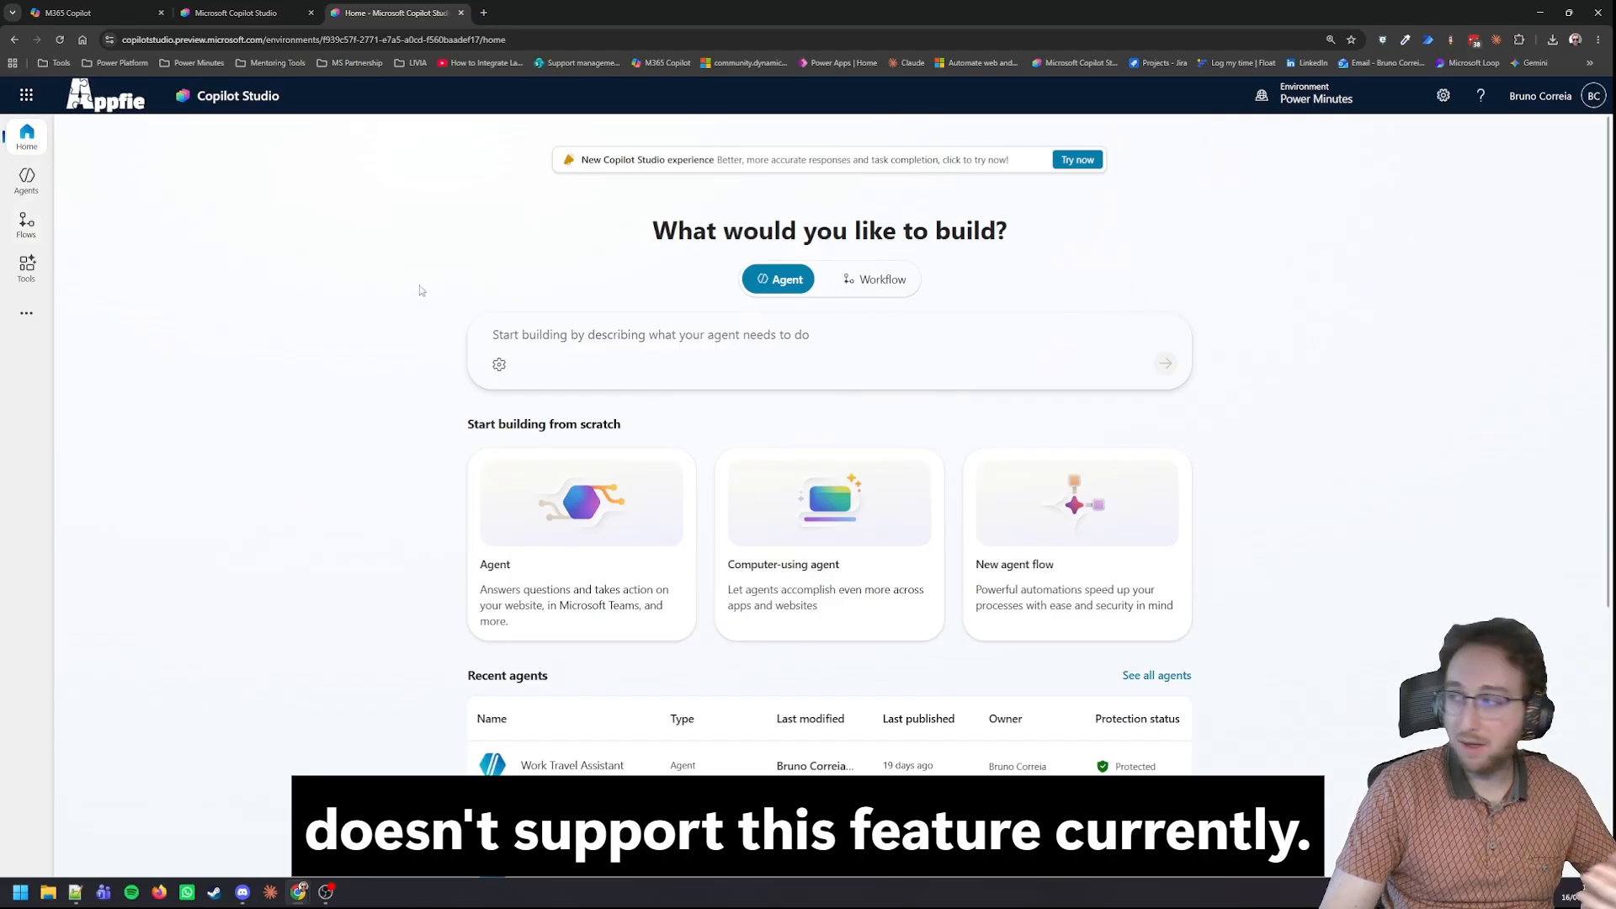
pyautogui.click(1082, 160)
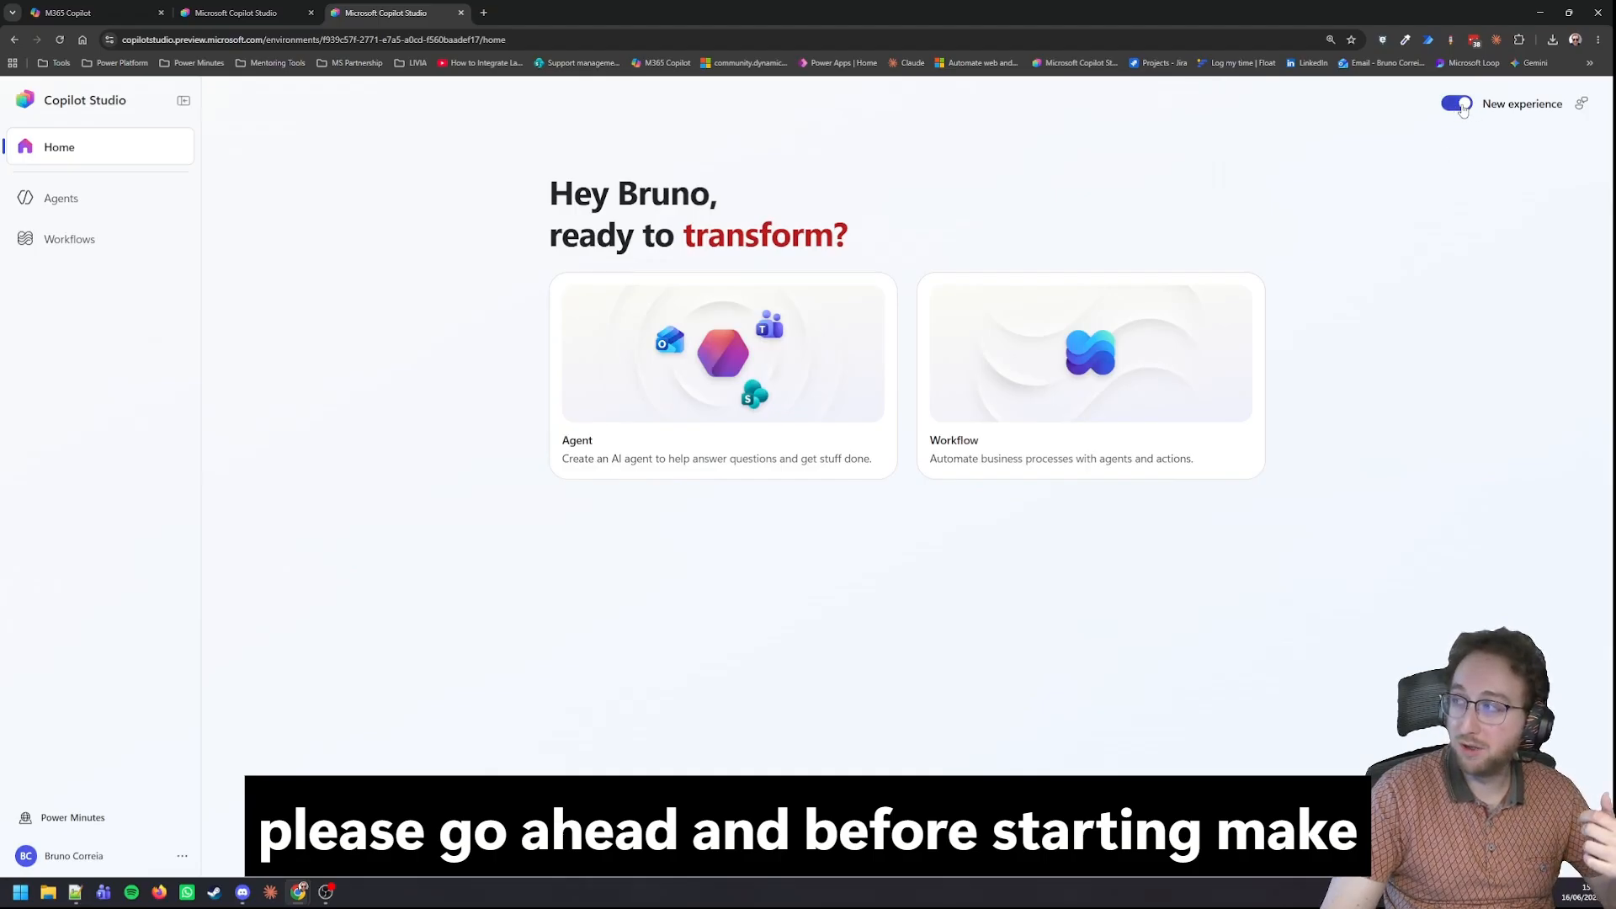
pyautogui.click(1458, 106)
pyautogui.click(889, 671)
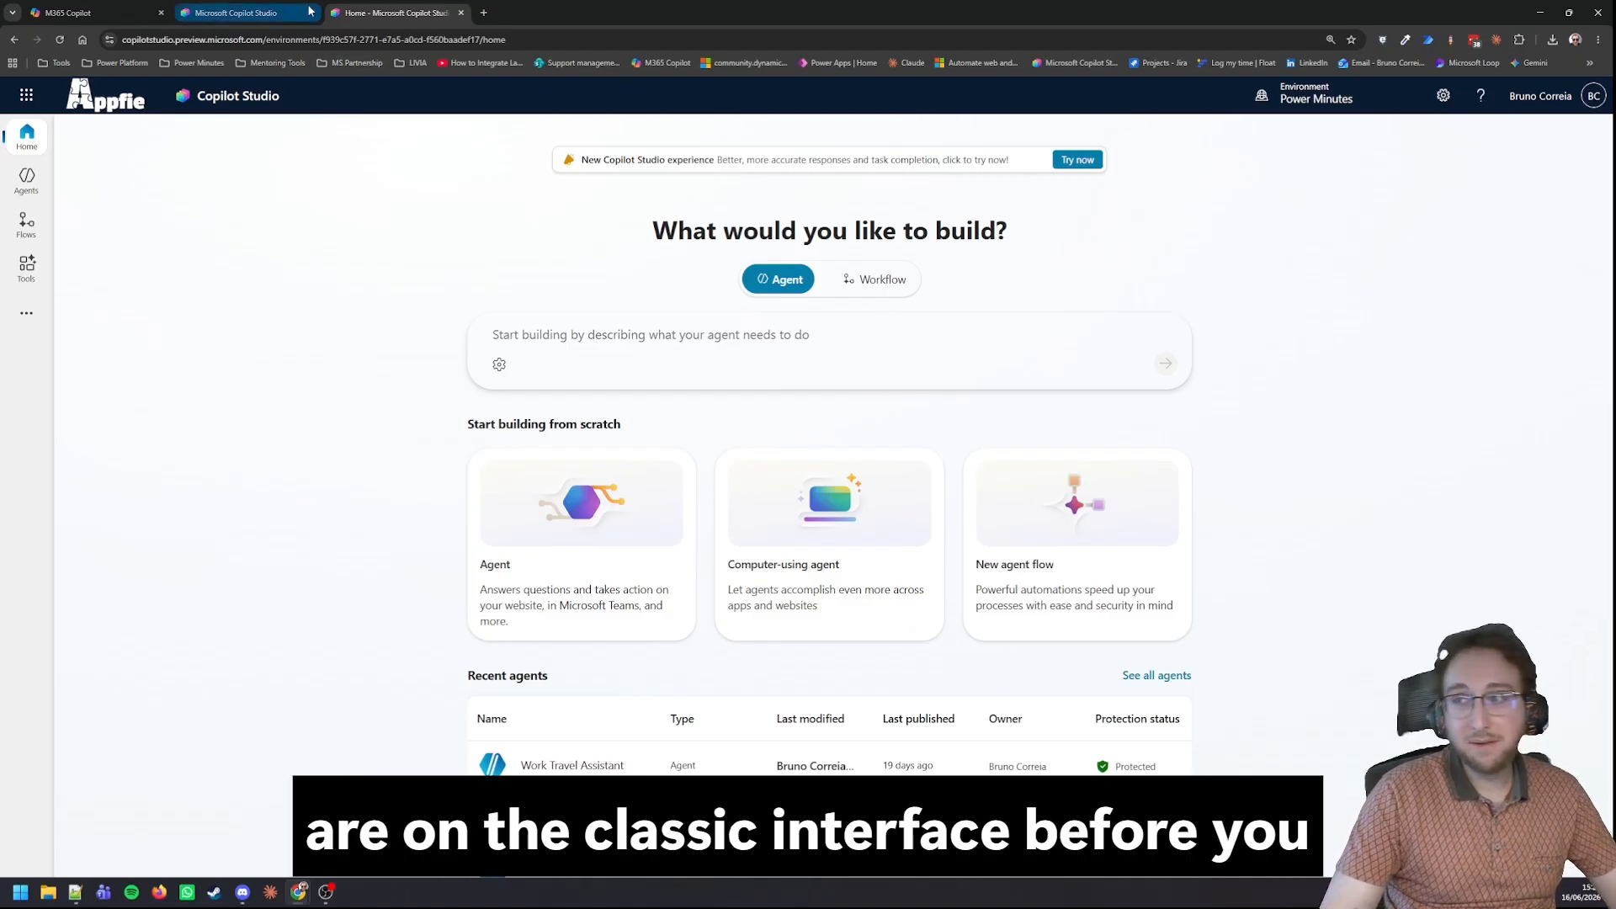
pyautogui.click(462, 13)
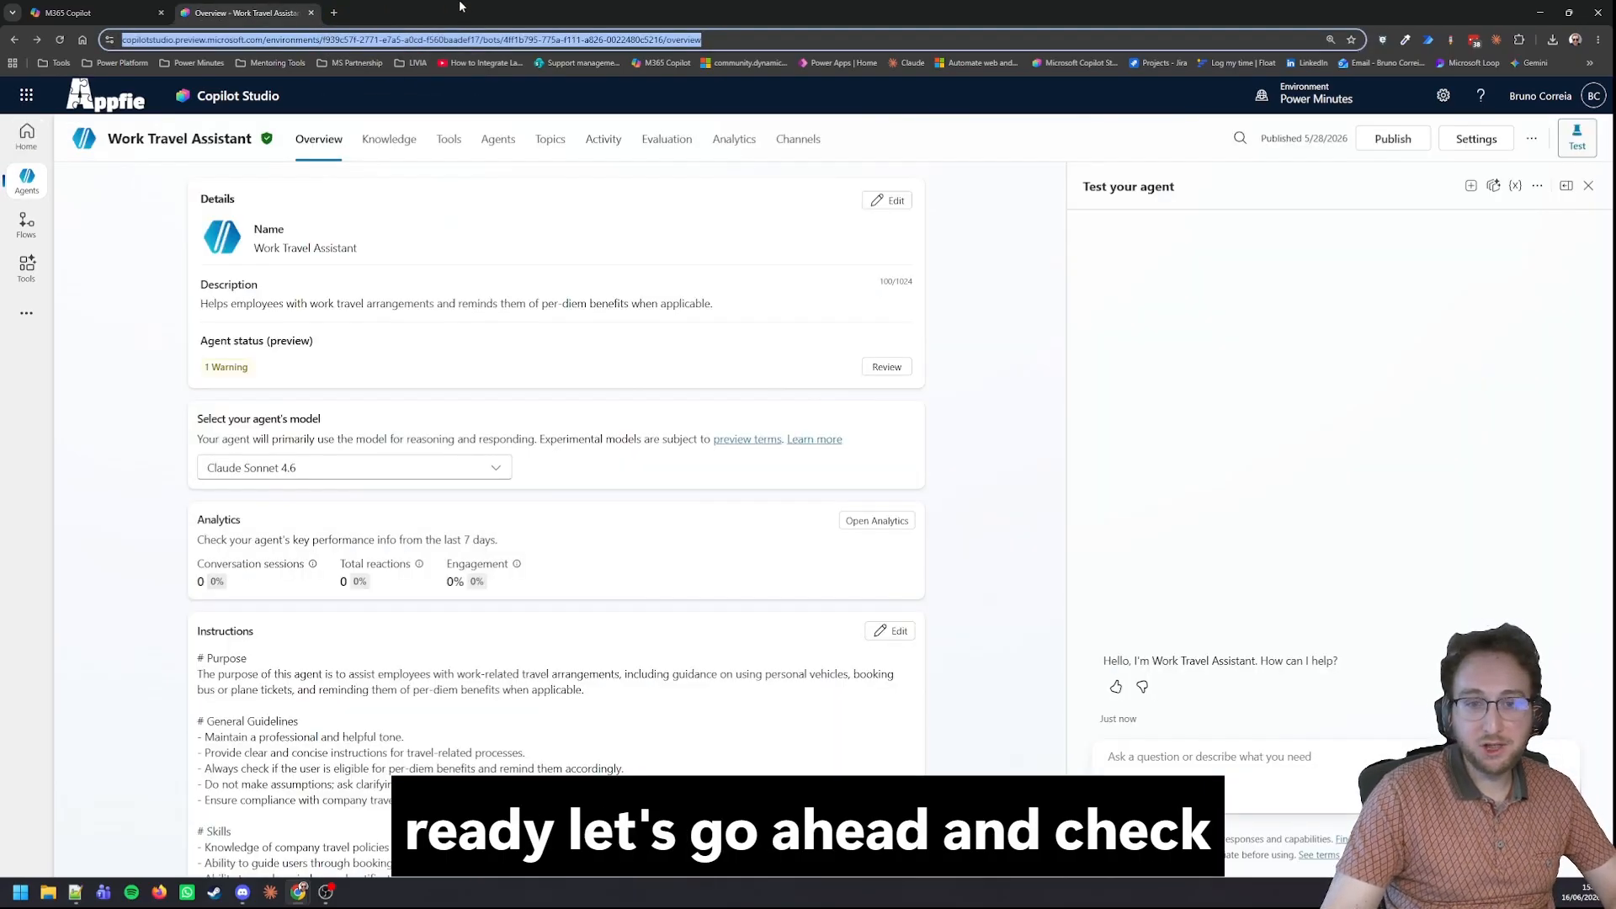
# Switch to M365 Copilot and open the pinned Weather Planner agent for editing.
pyautogui.click(93, 10)
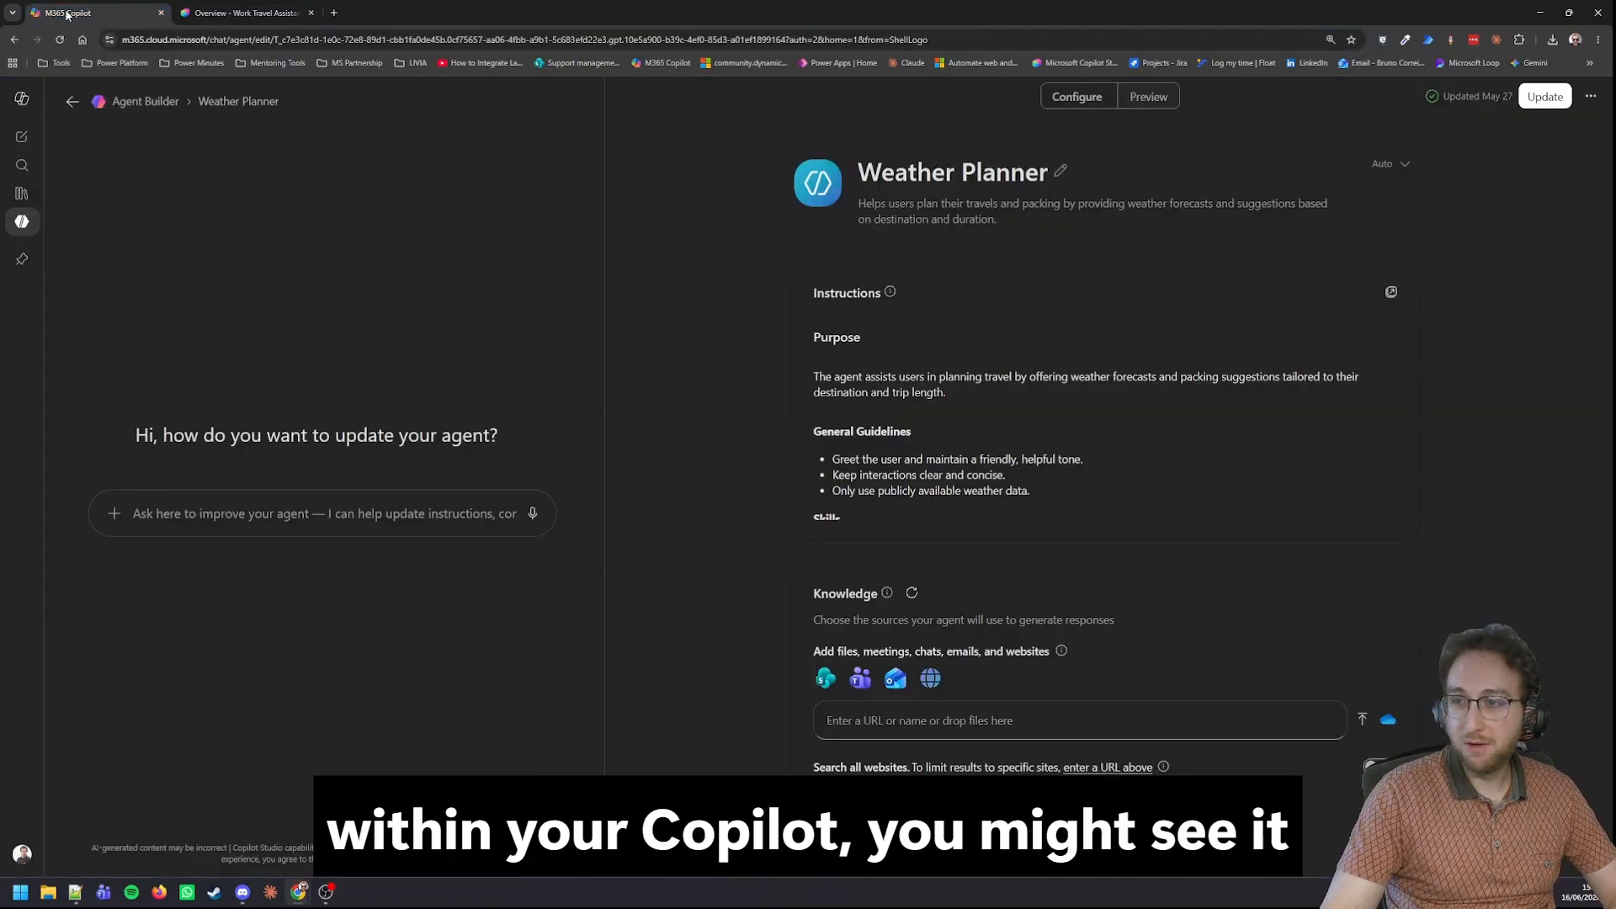
pyautogui.click(23, 99)
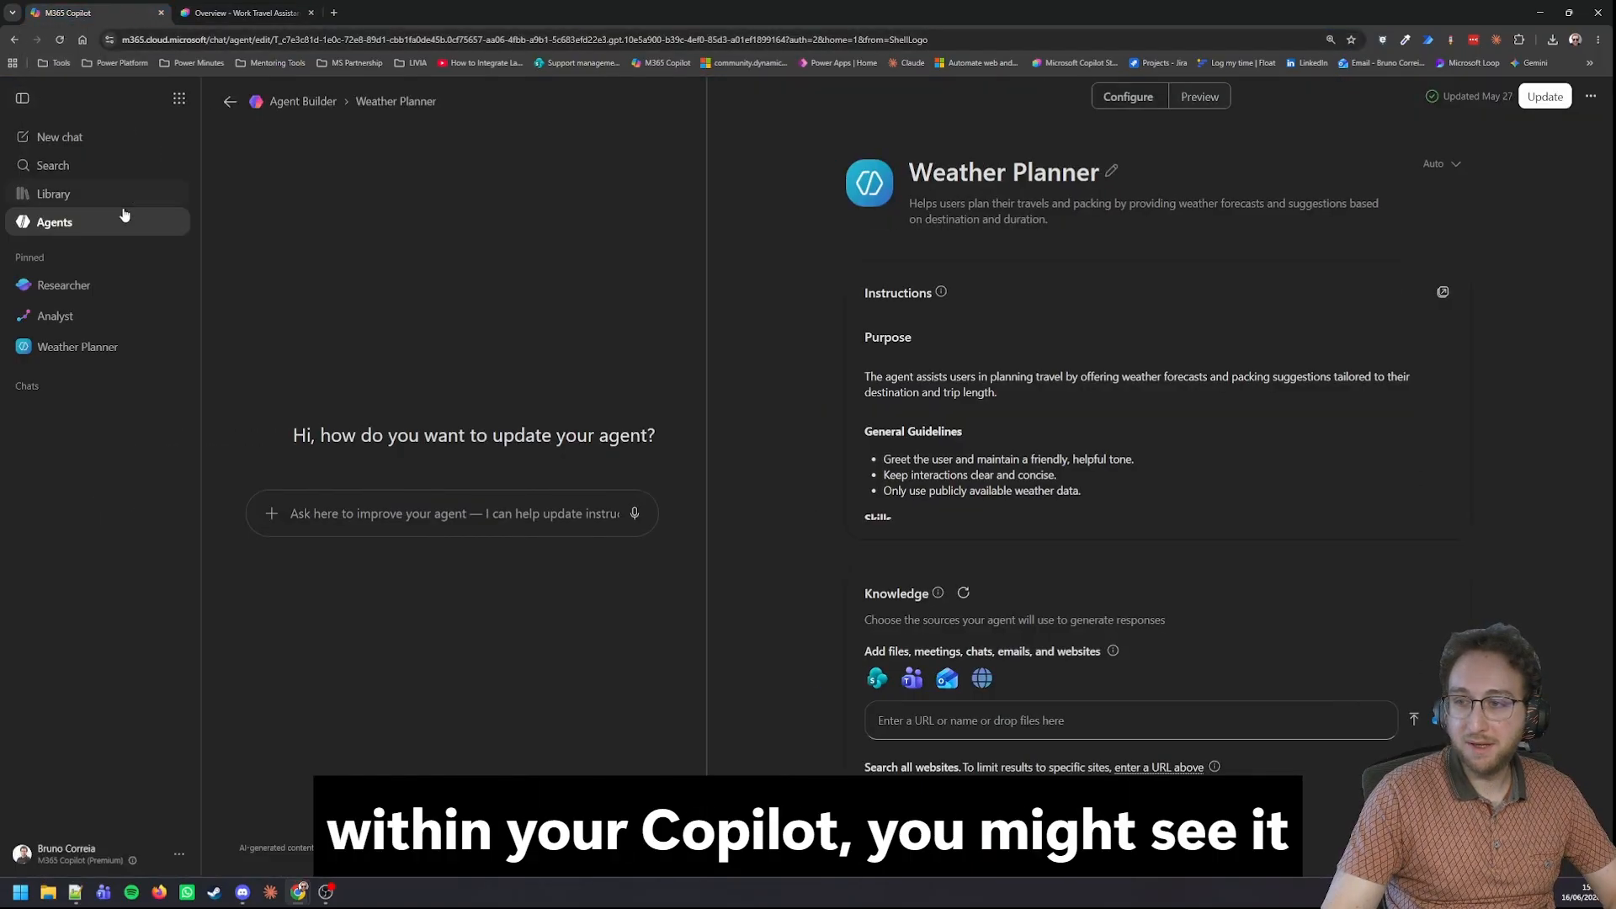
pyautogui.click(173, 221)
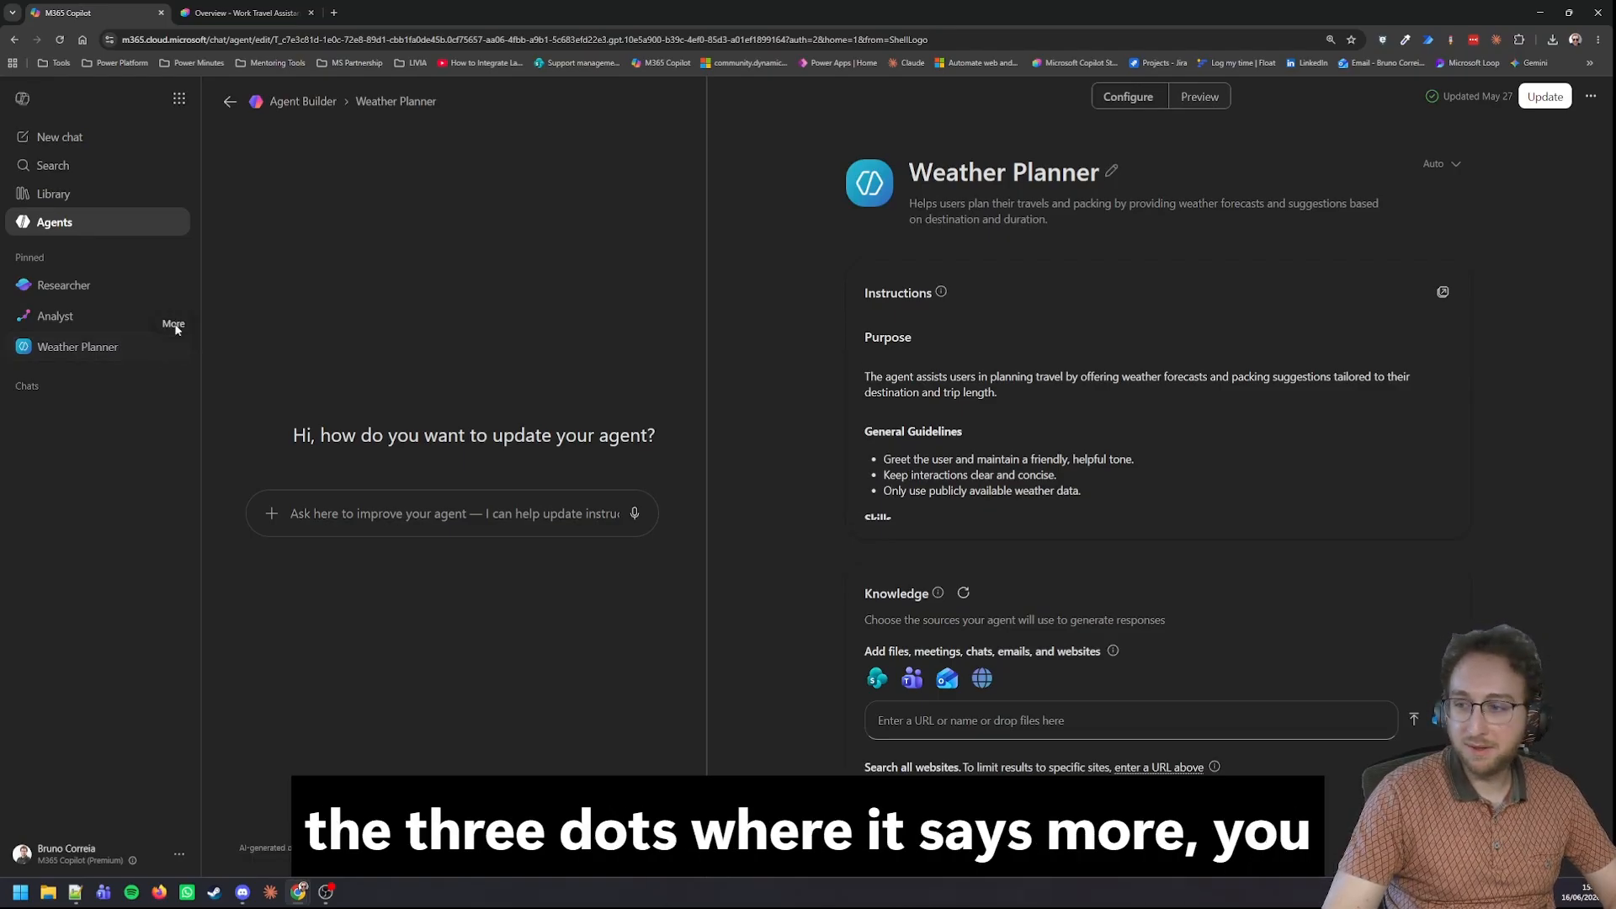
pyautogui.click(173, 350)
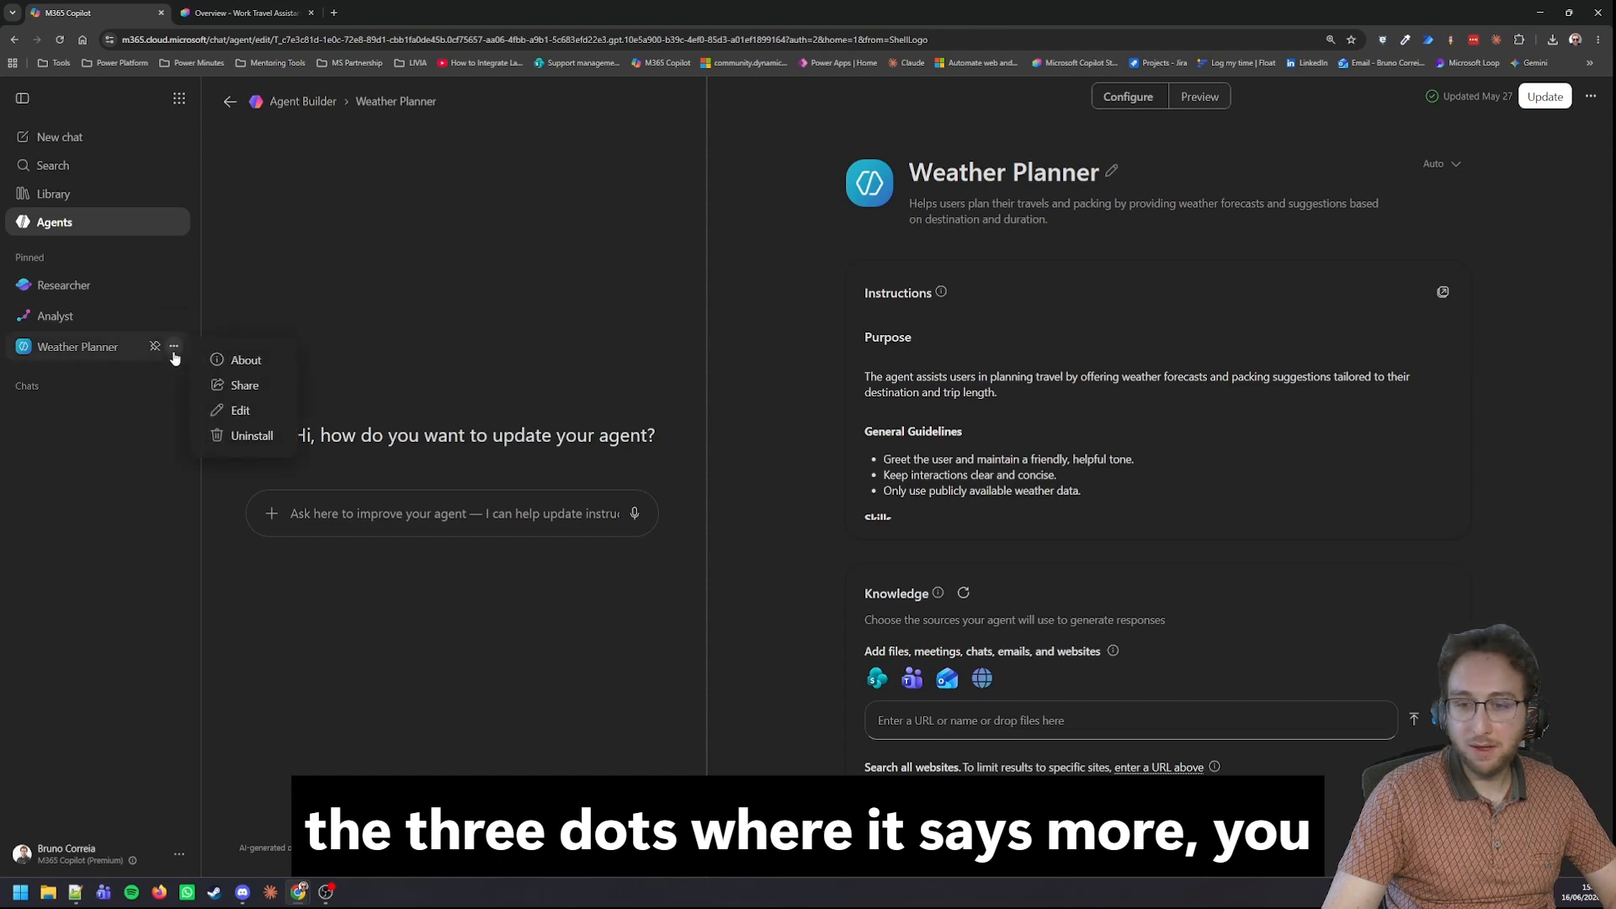
pyautogui.click(244, 410)
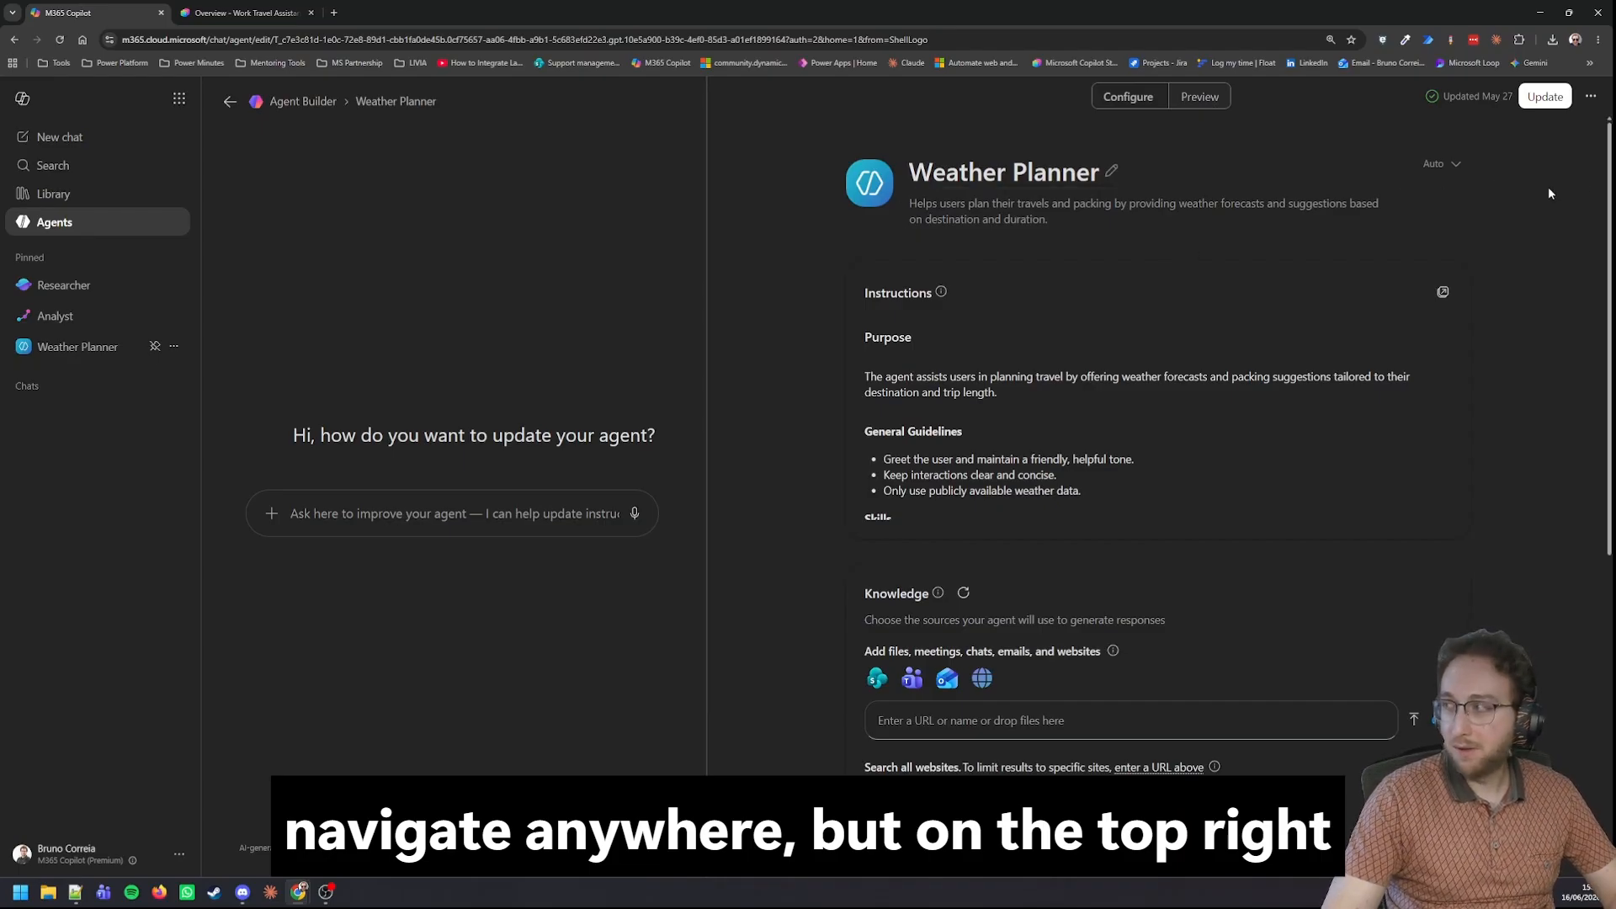
# Start copying the Weather Planner agent to Copilot Studio and consult the linked documentation about copying an agent.
pyautogui.click(1590, 98)
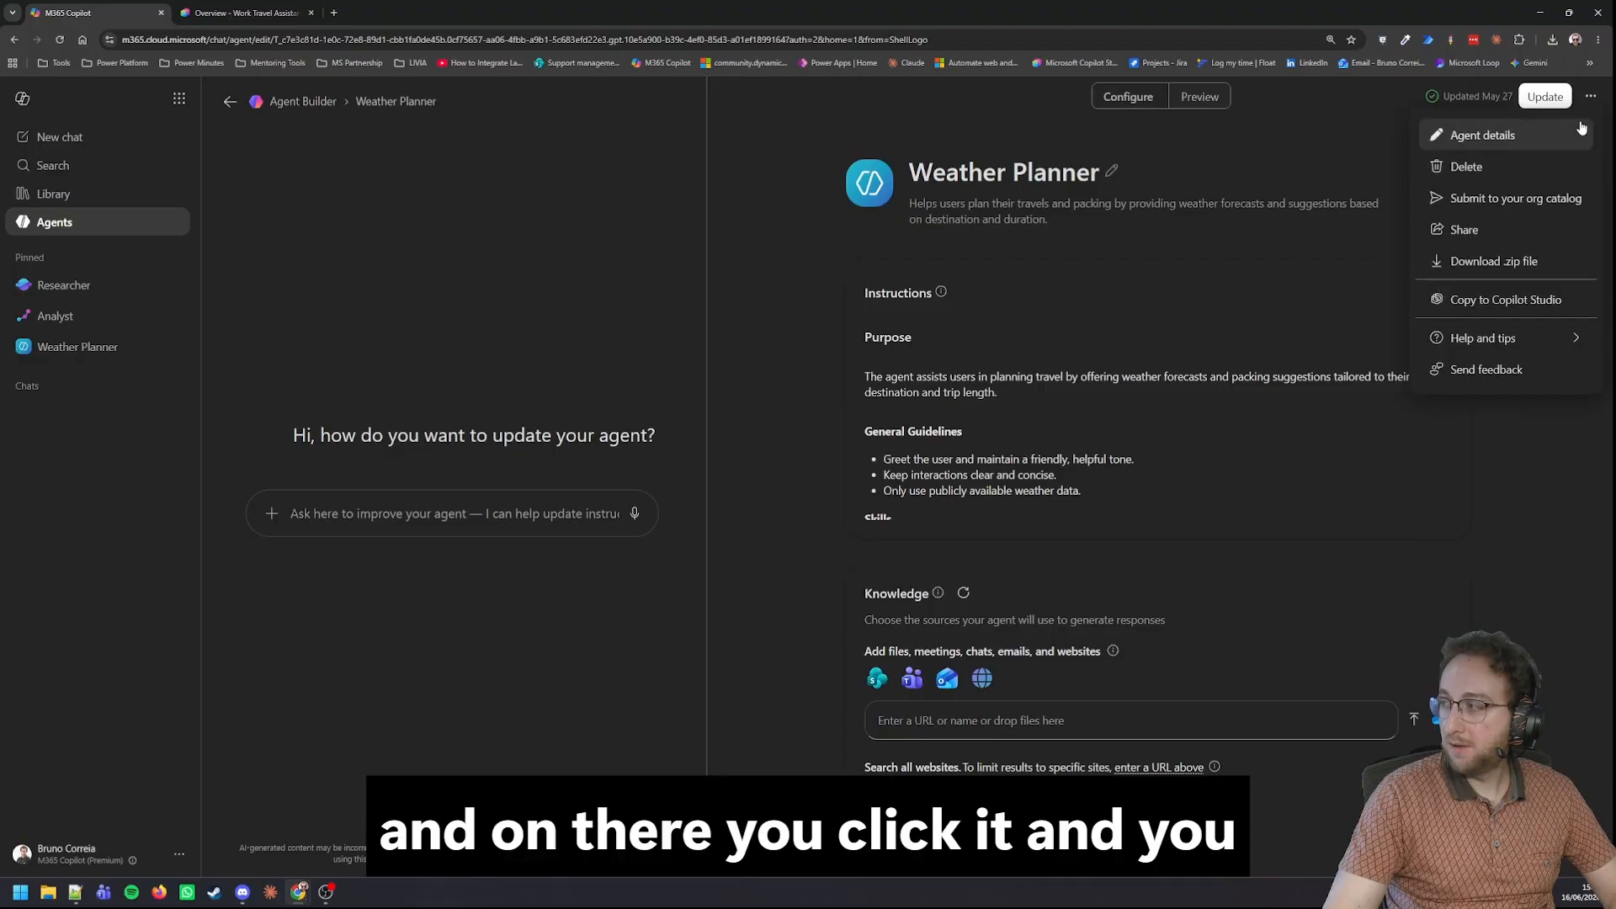
pyautogui.click(1531, 303)
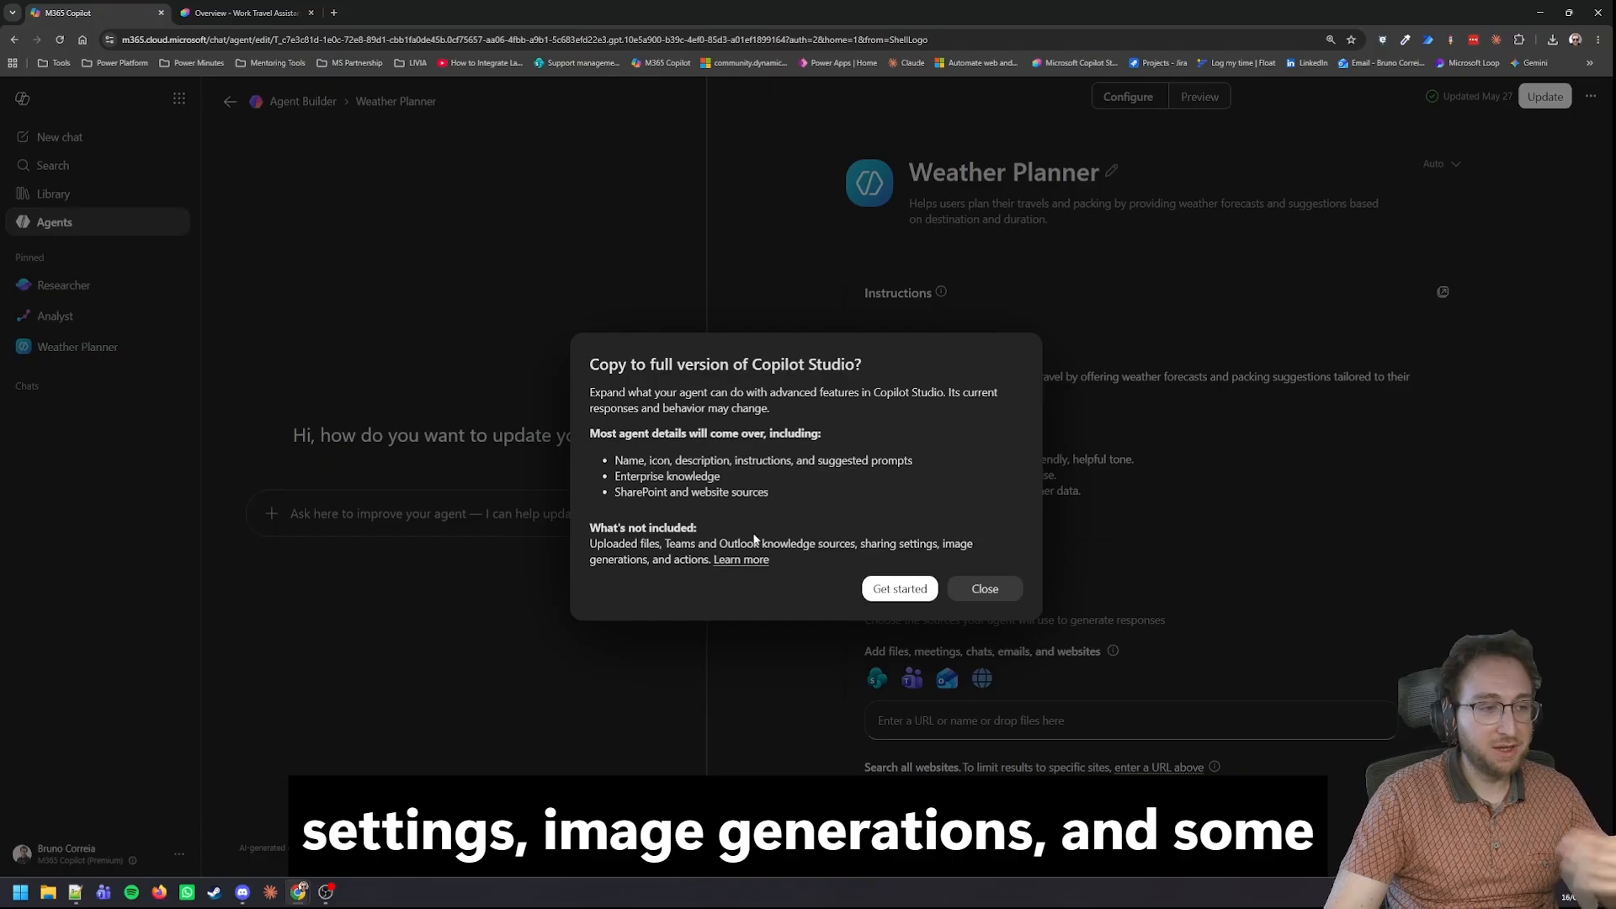
pyautogui.click(740, 559)
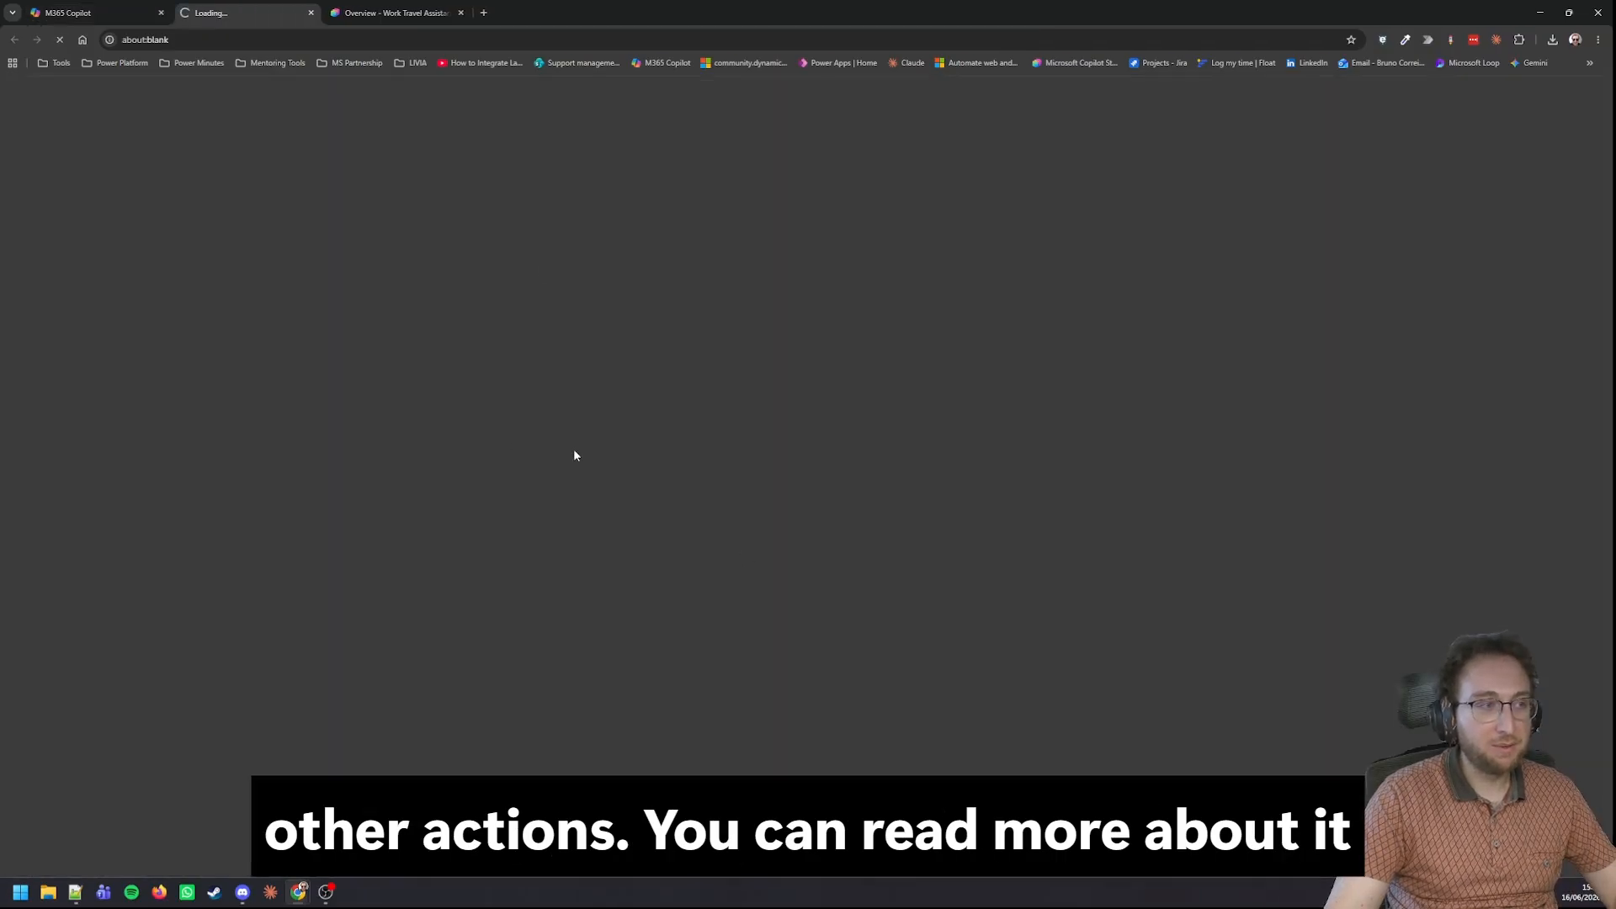
pyautogui.scroll(-2, 505, 311)
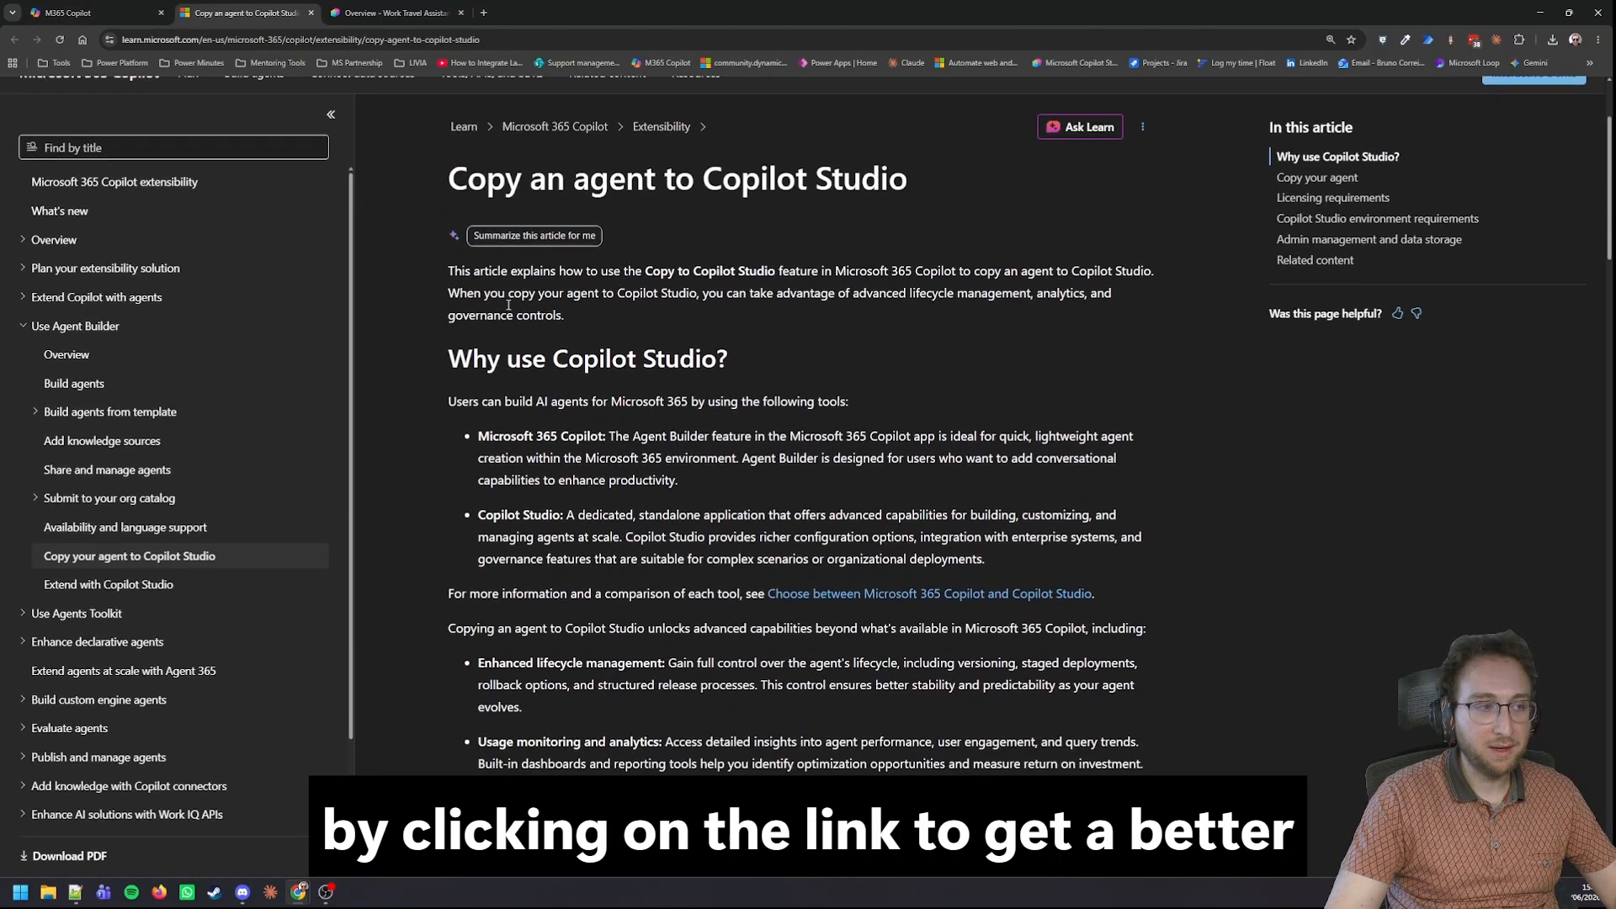
pyautogui.click(84, 13)
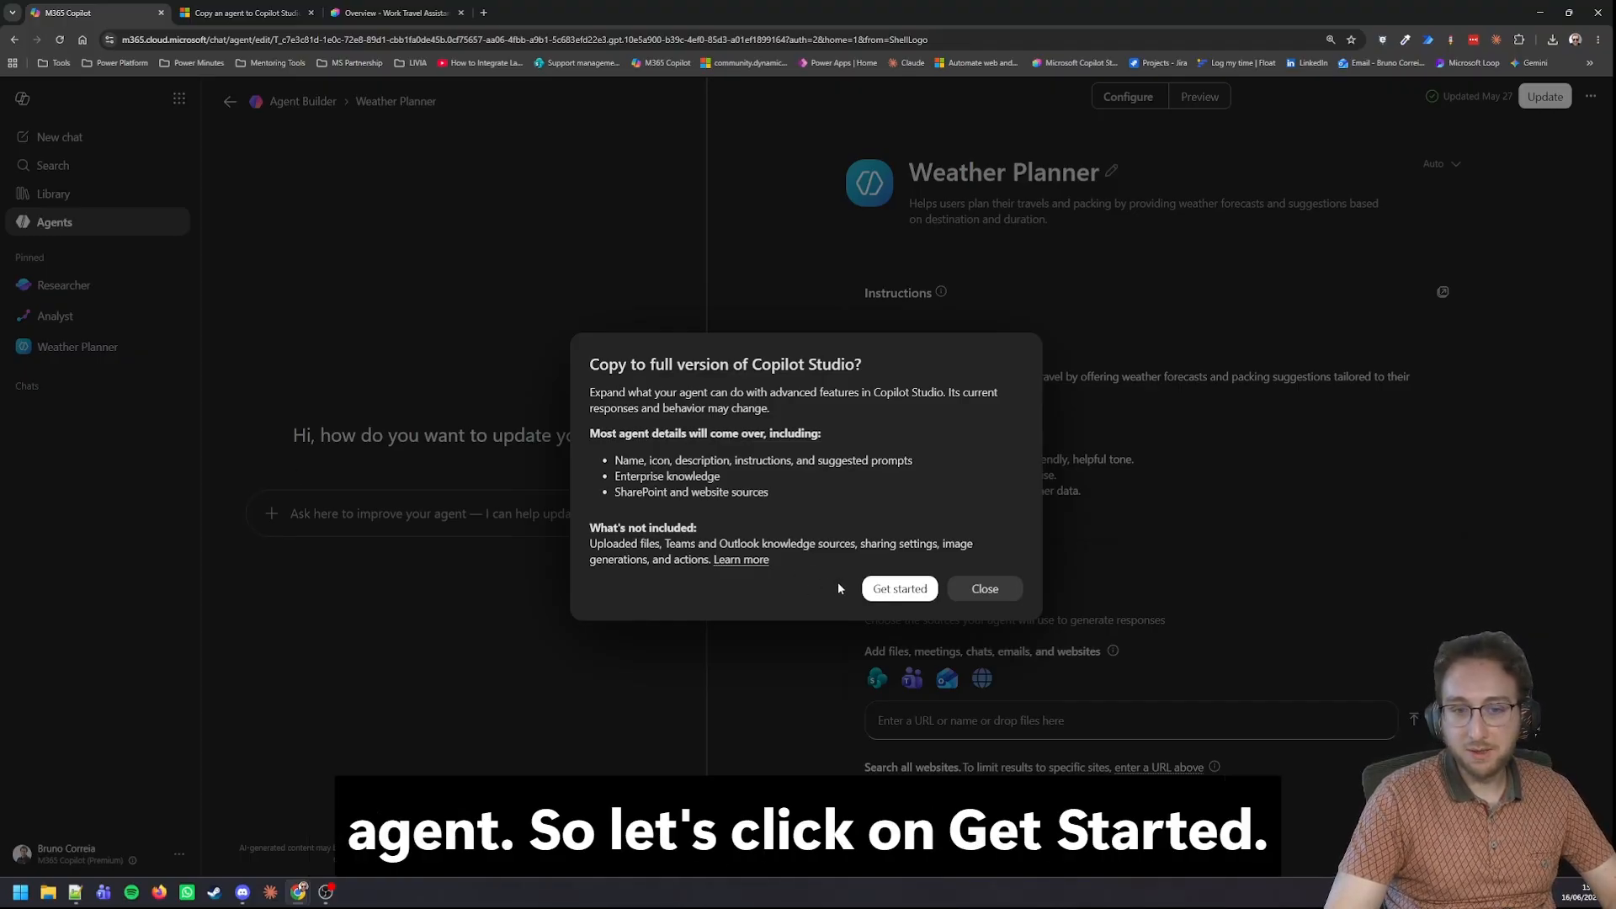
# Continue the copy to Copilot Studio with Power Minutes chosen as the target environment.
pyautogui.click(881, 589)
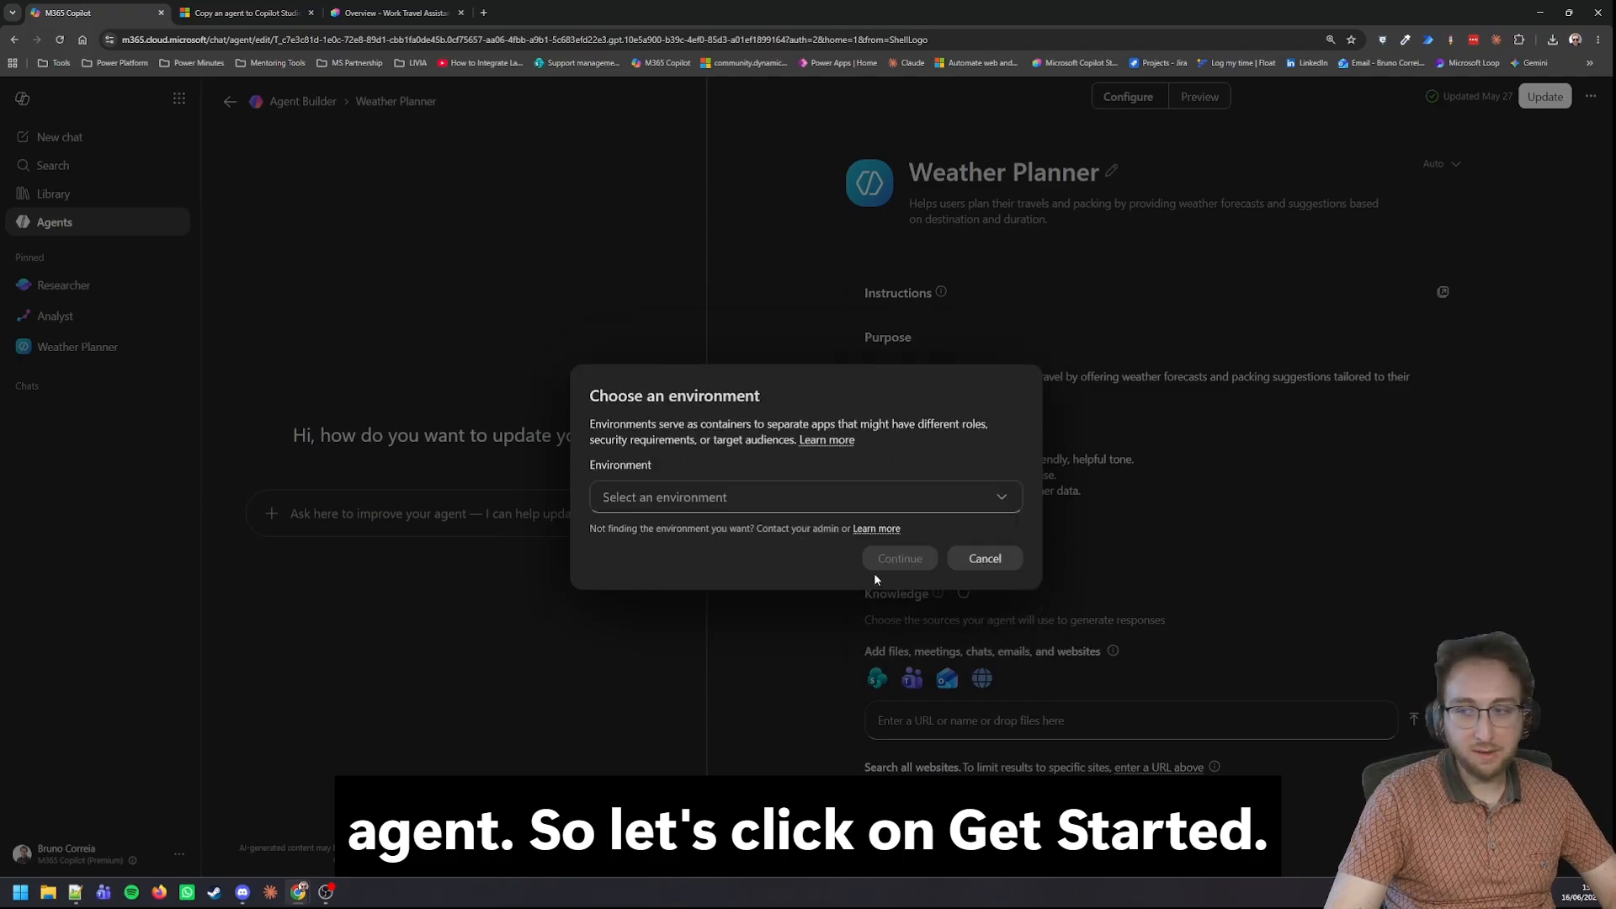
pyautogui.click(733, 498)
pyautogui.scroll(-5, 721, 442)
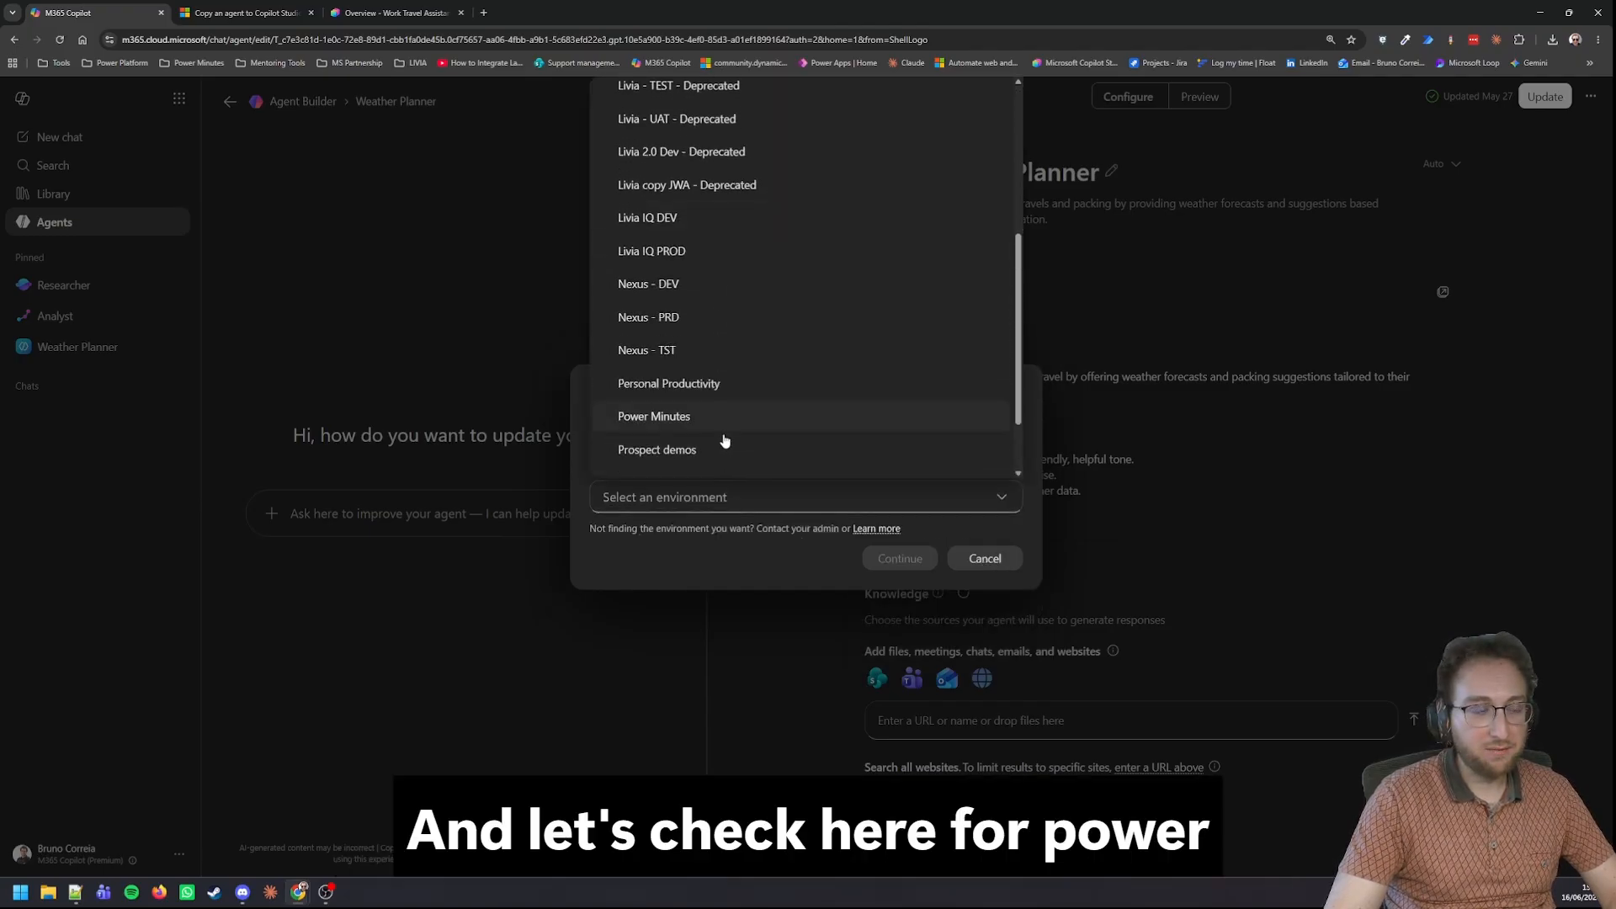
pyautogui.click(682, 330)
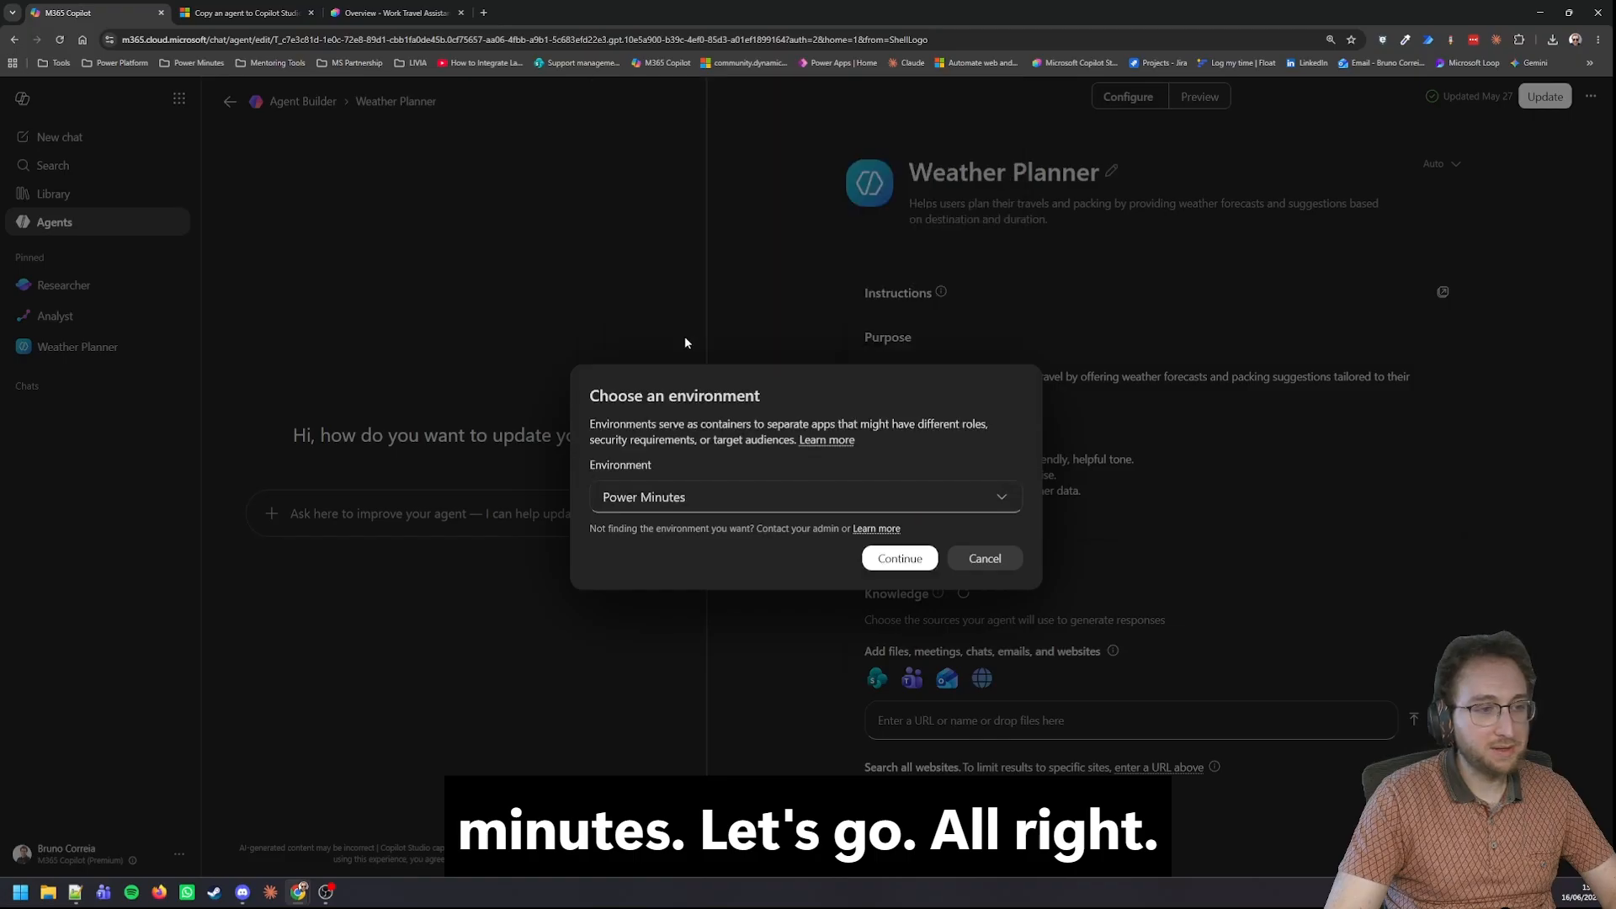
pyautogui.click(886, 563)
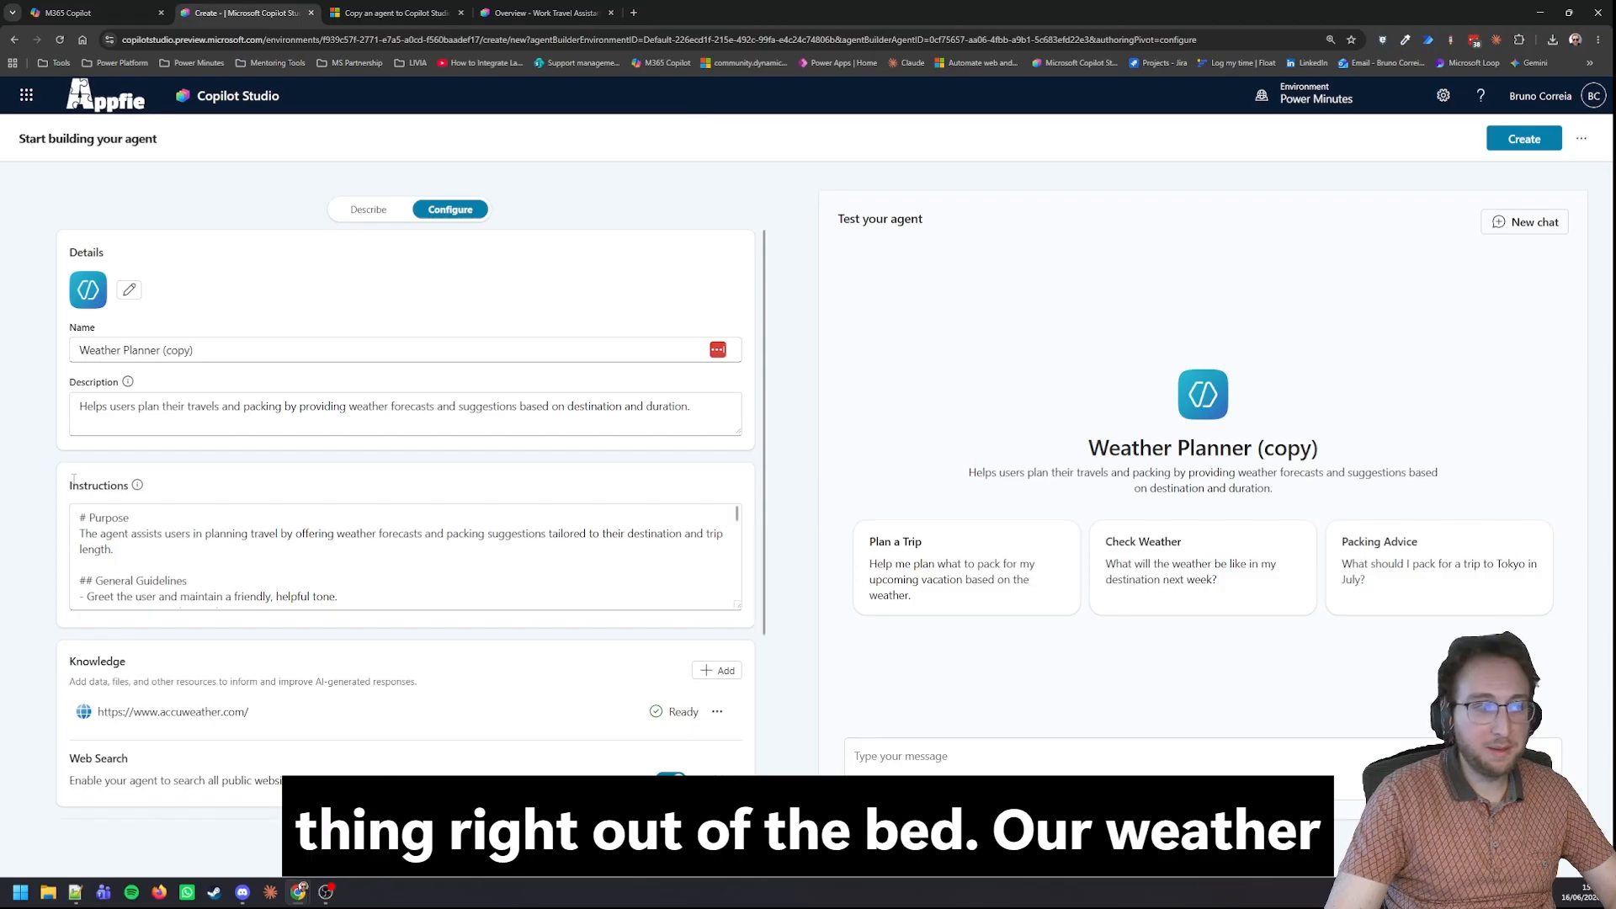
# Examine the name of the copied Weather Planner agent, highlighting its "(copy)" suffix.
pyautogui.moveTo(79, 350); pyautogui.dragTo(207, 357)
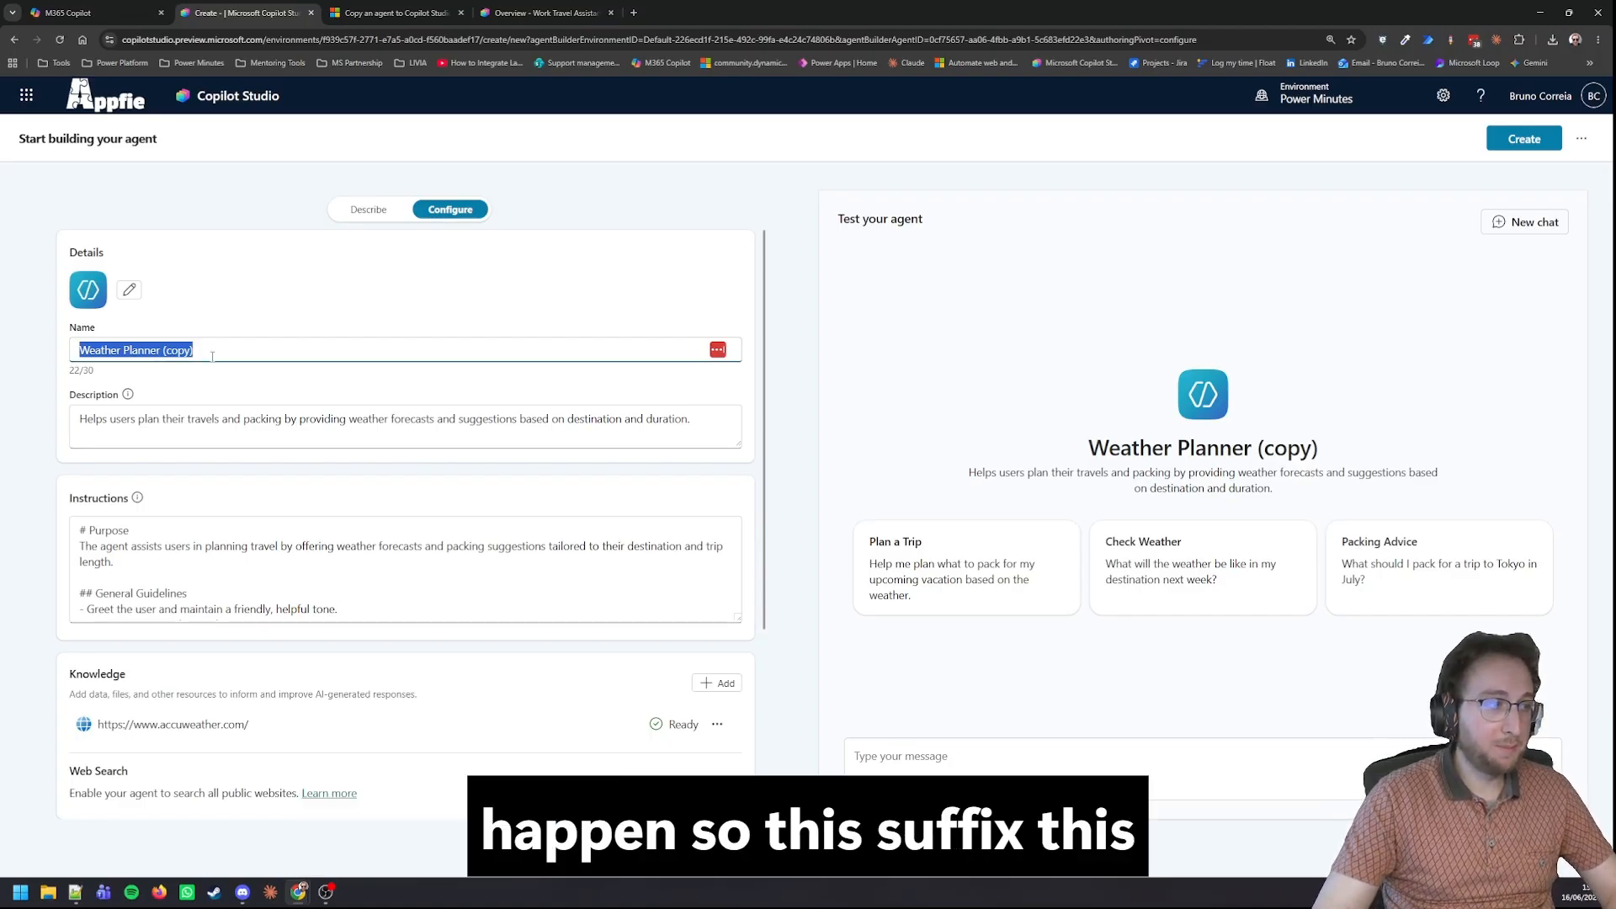
pyautogui.click(213, 356)
pyautogui.hotkey('ctrl', 'shift', 'Left')
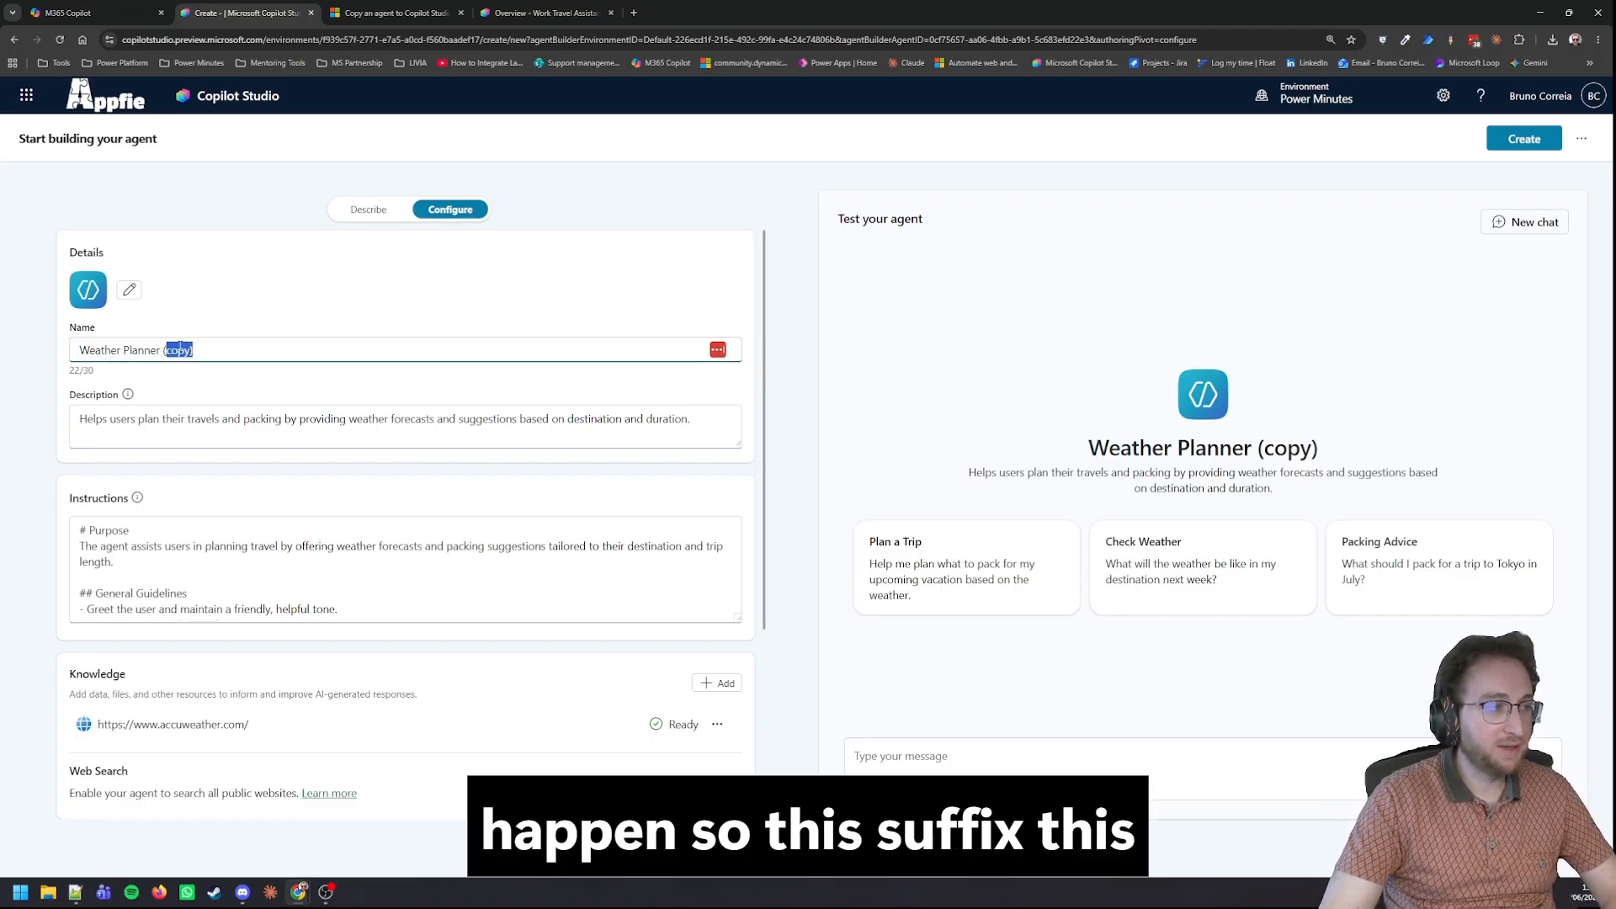
pyautogui.click(174, 352)
pyautogui.moveTo(163, 351); pyautogui.dragTo(200, 352)
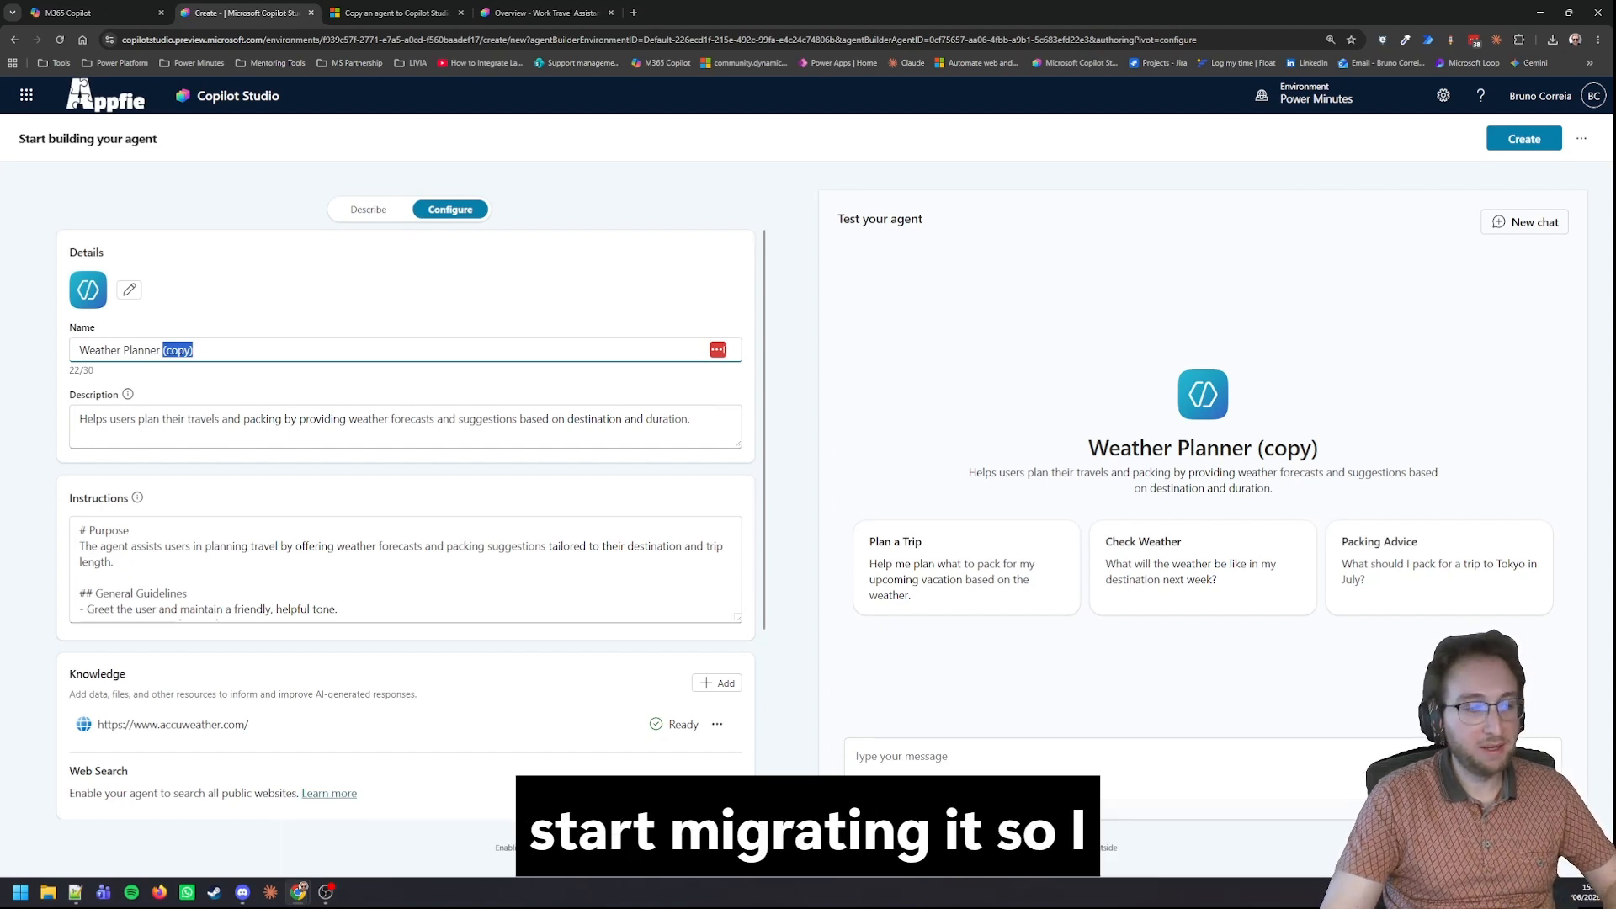
# Ask the copied agent's test chat: "I'm going to the EPPC in Coppenhagen, I will stay on the week of the 29th. How should I prepare my clothes?".
pyautogui.click(879, 761)
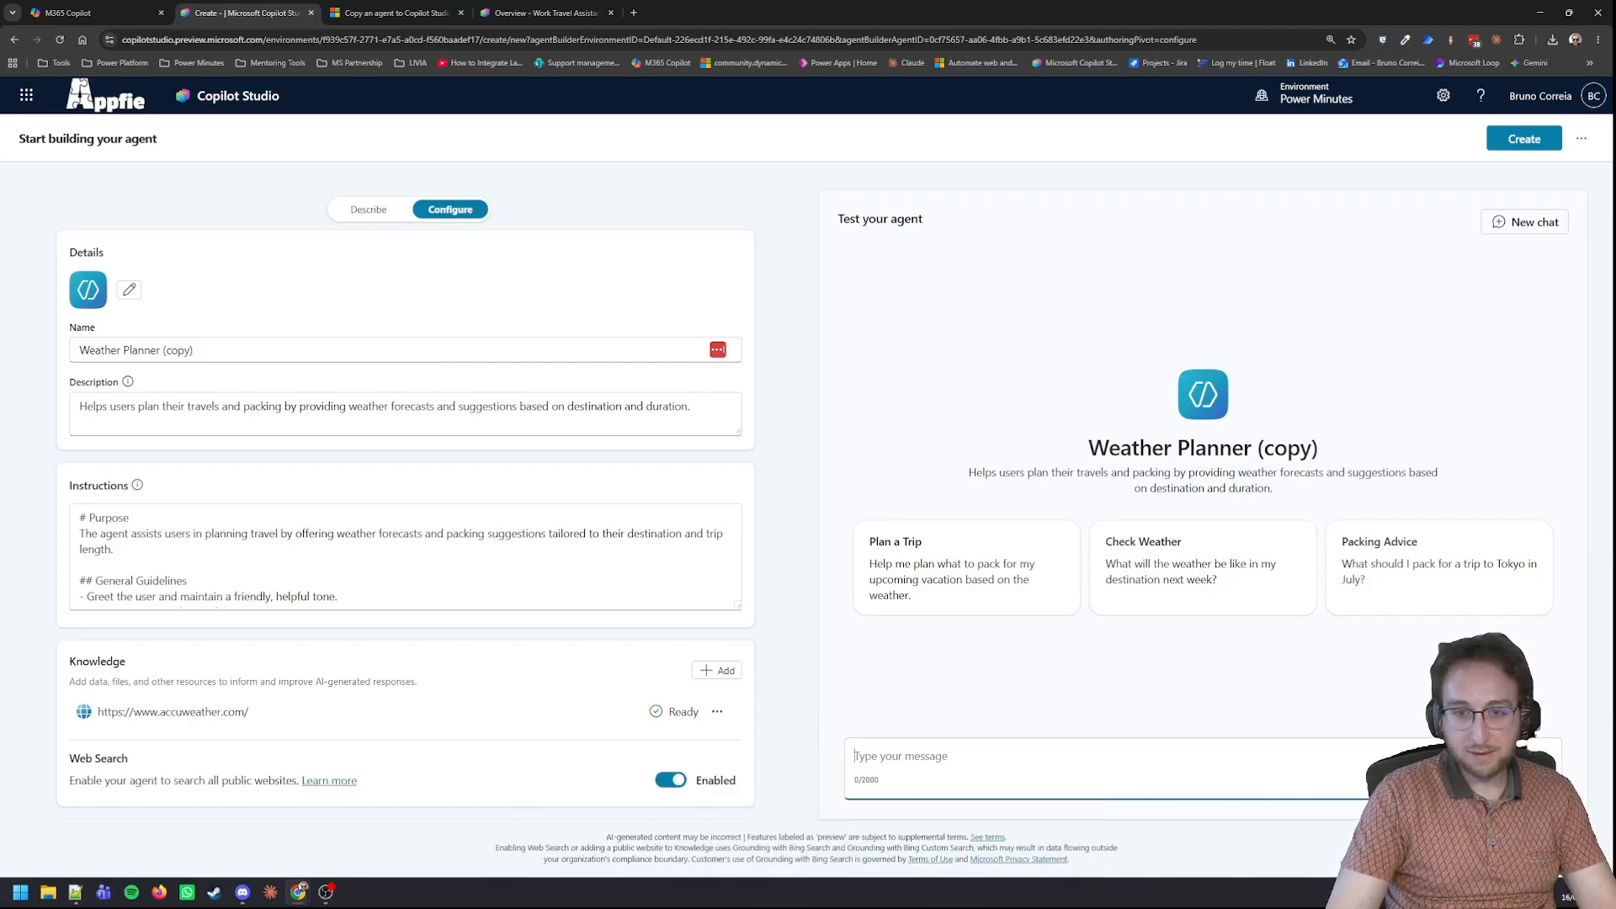
pyautogui.hotkey('alt', 'Tab')
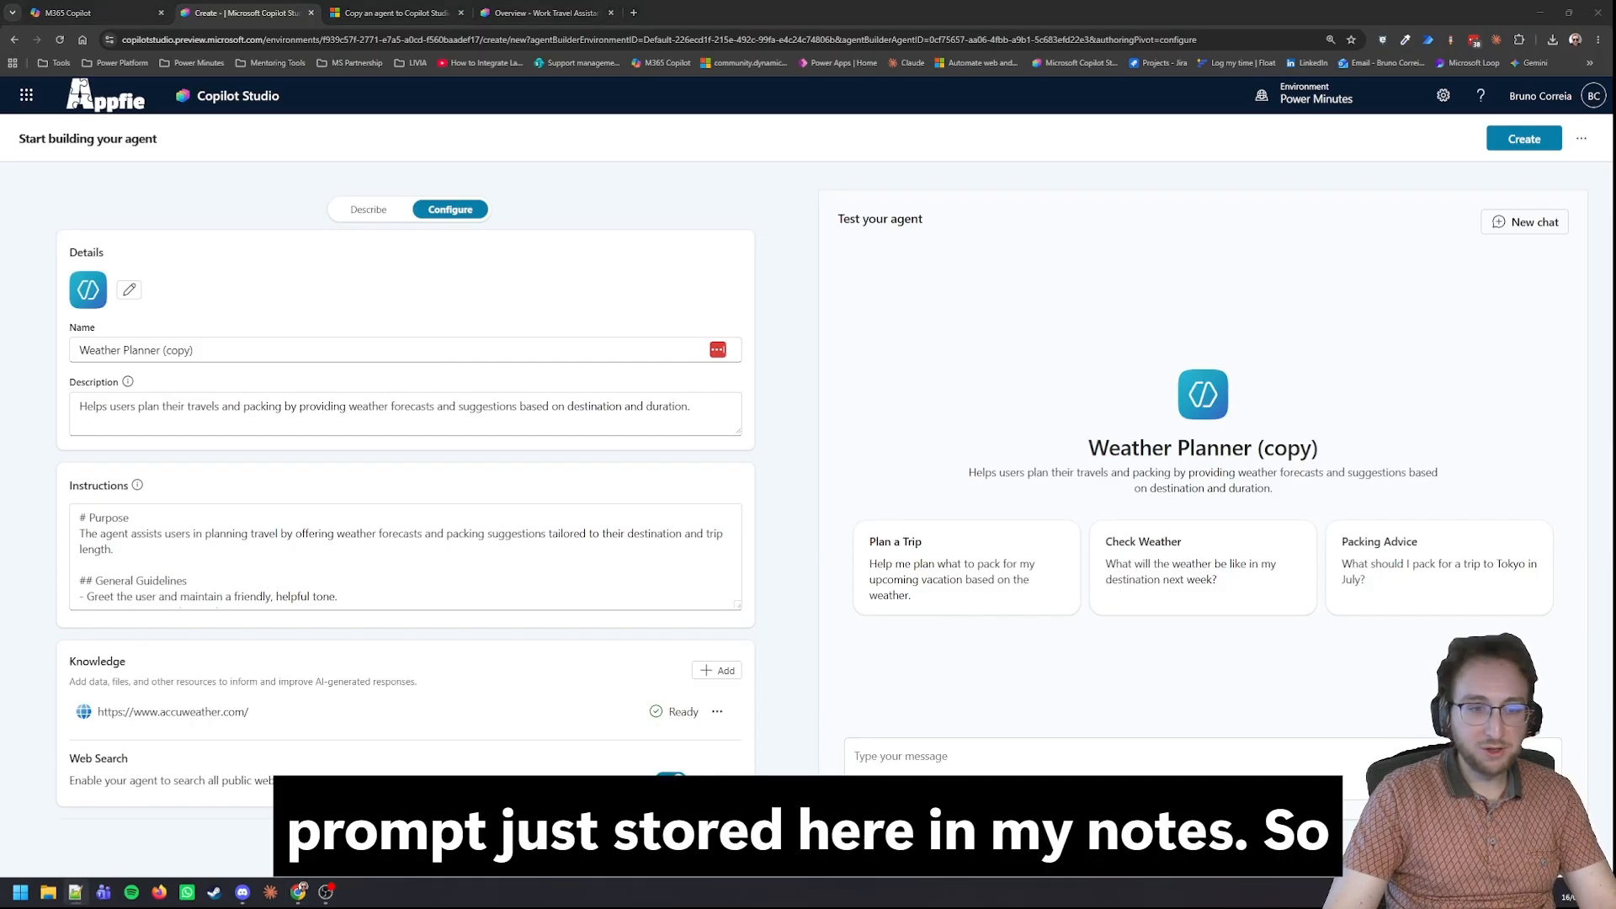
pyautogui.hotkey('alt', 'Tab')
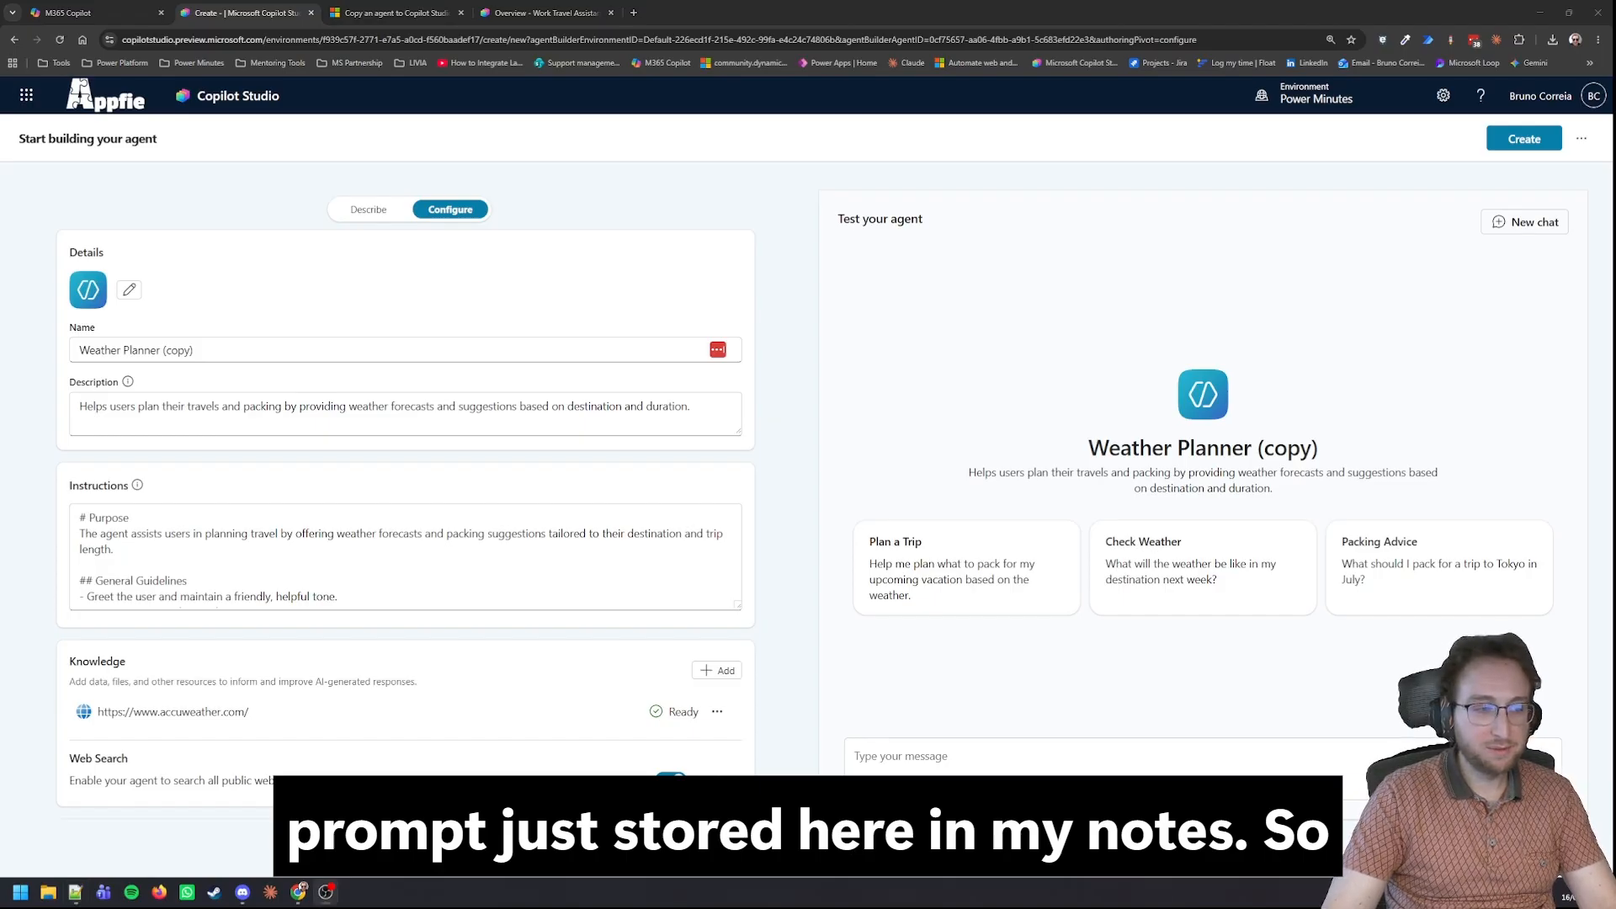
pyautogui.click(1077, 748)
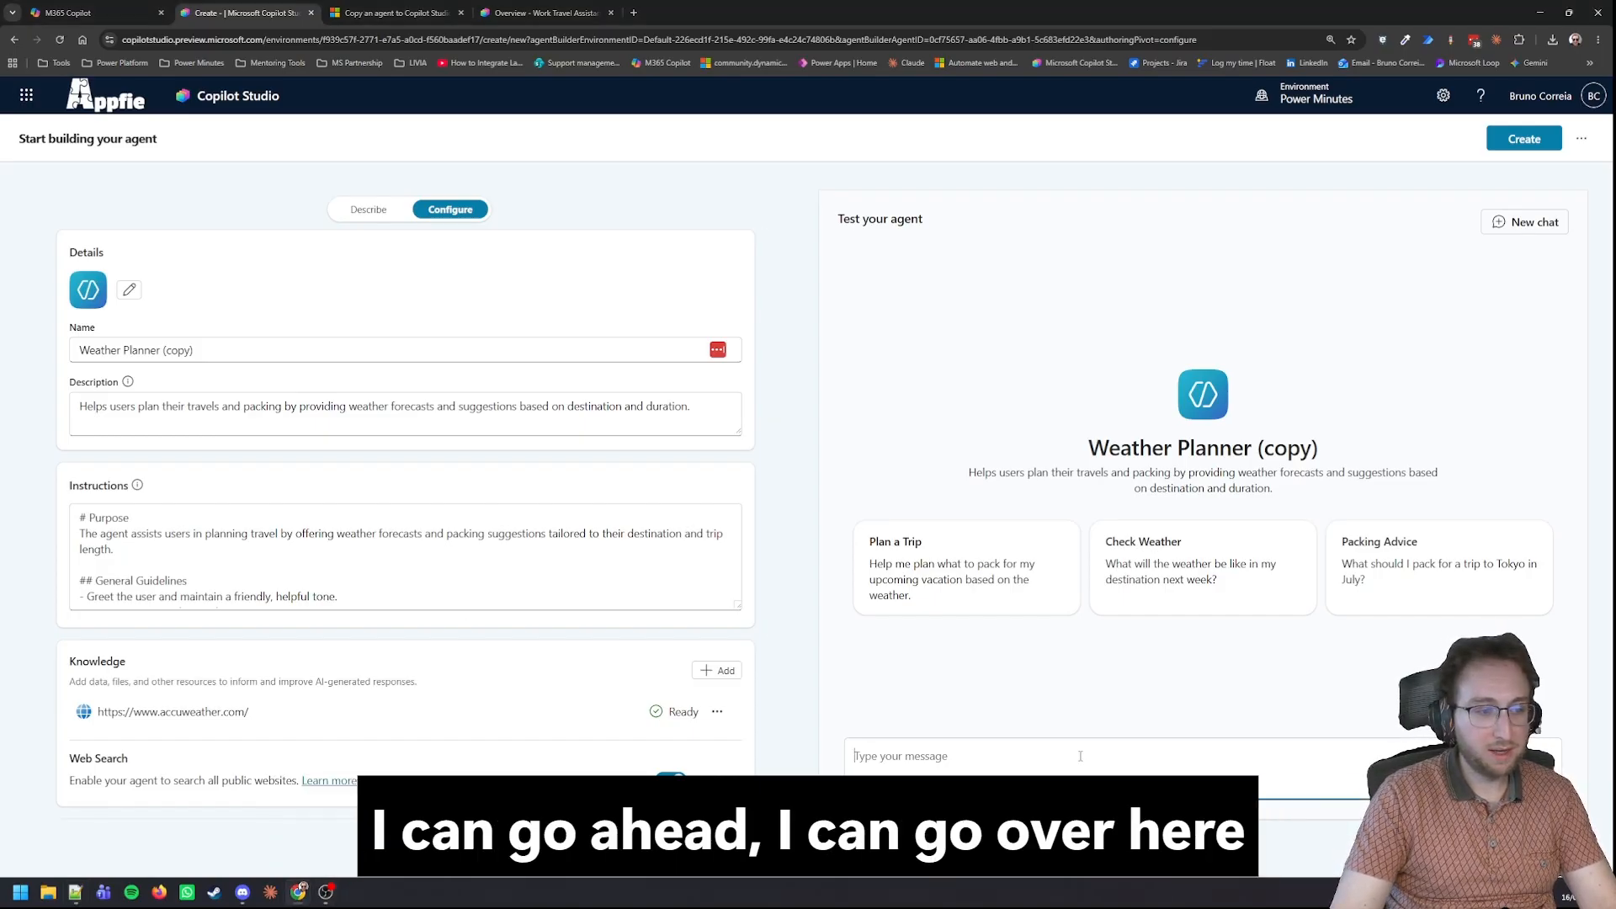
pyautogui.write('I\'m going to the EPPC in Coppenhagen, I will stay on the week of the 29th."  How should I prepare my clothes?')
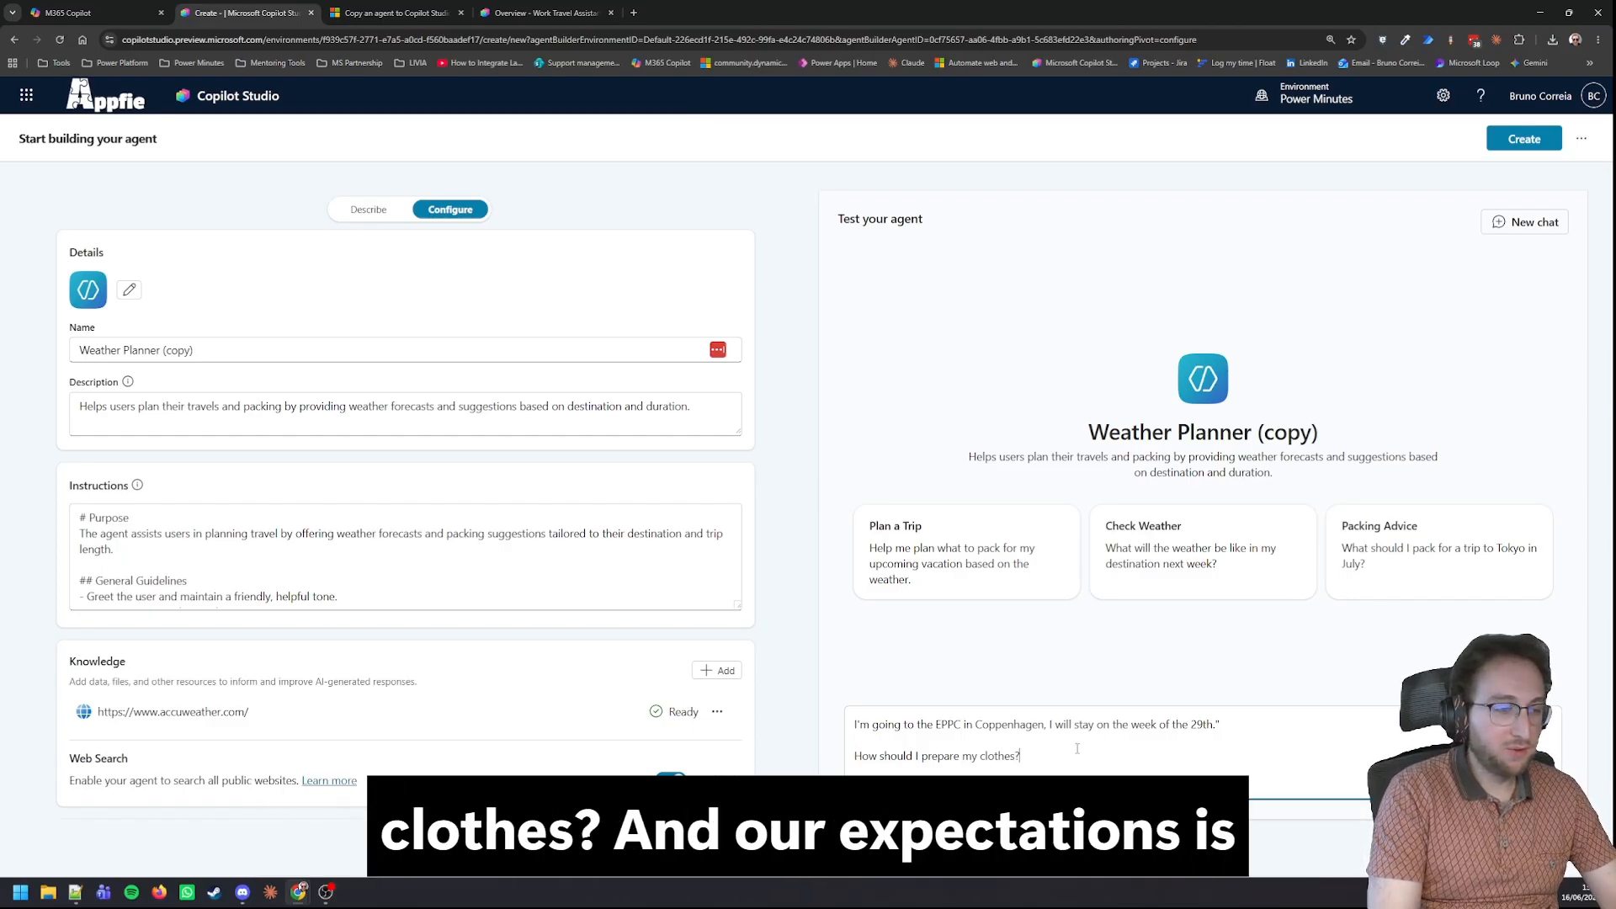
pyautogui.press('Return')
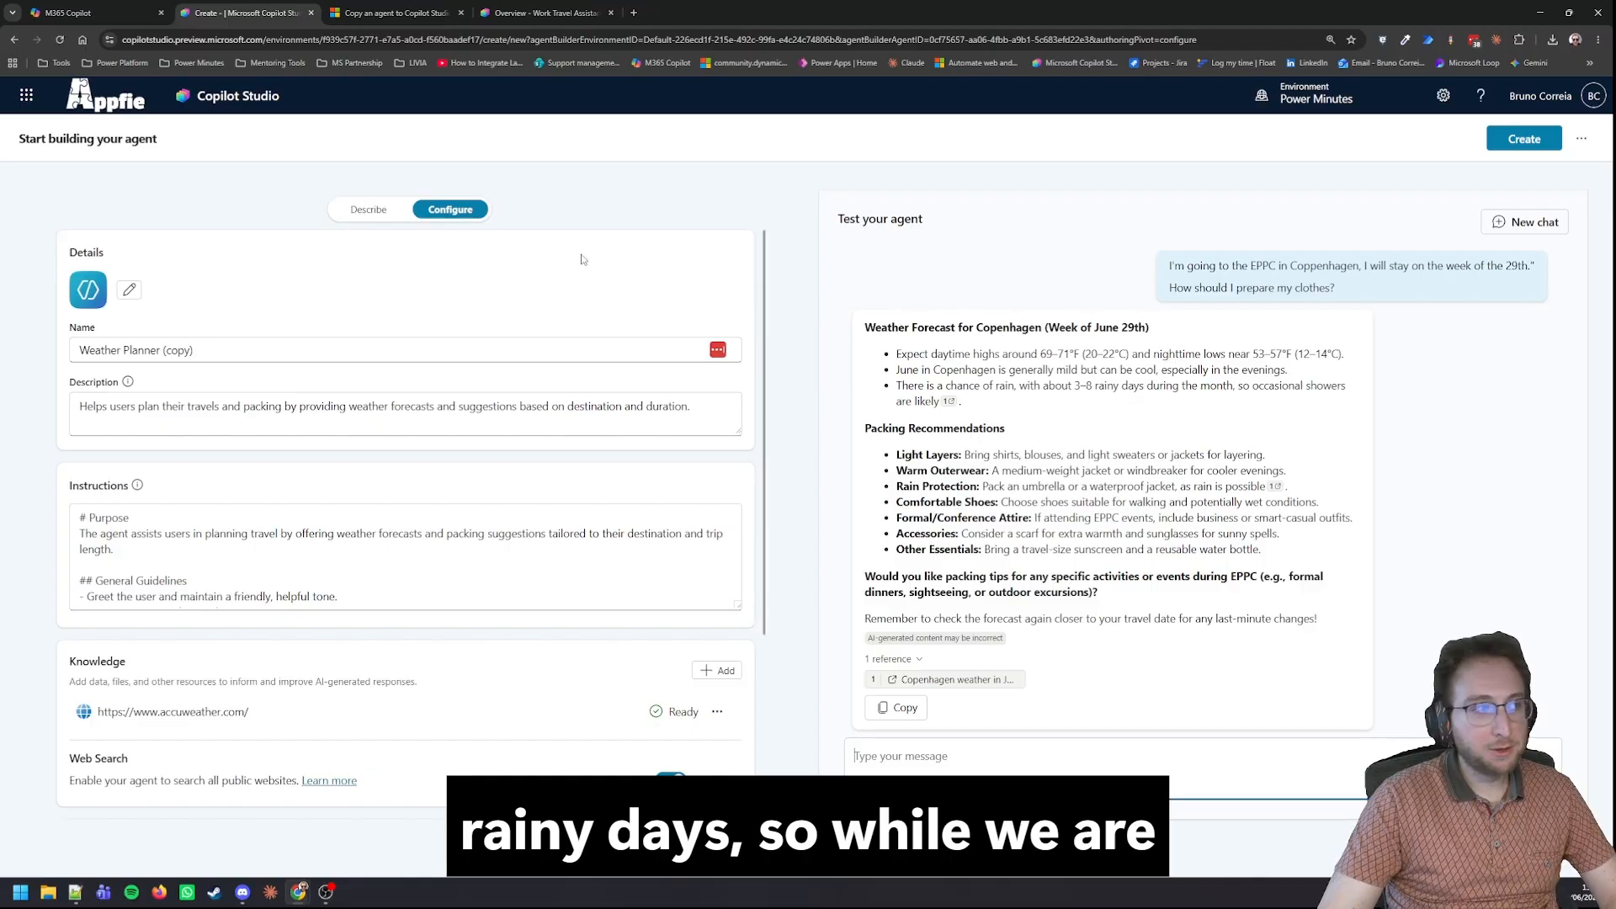
# Ask the same EPPC clothing question in the original Weather Planner's Agent Builder chat and compare its full answer with the copied agent's.
pyautogui.click(97, 12)
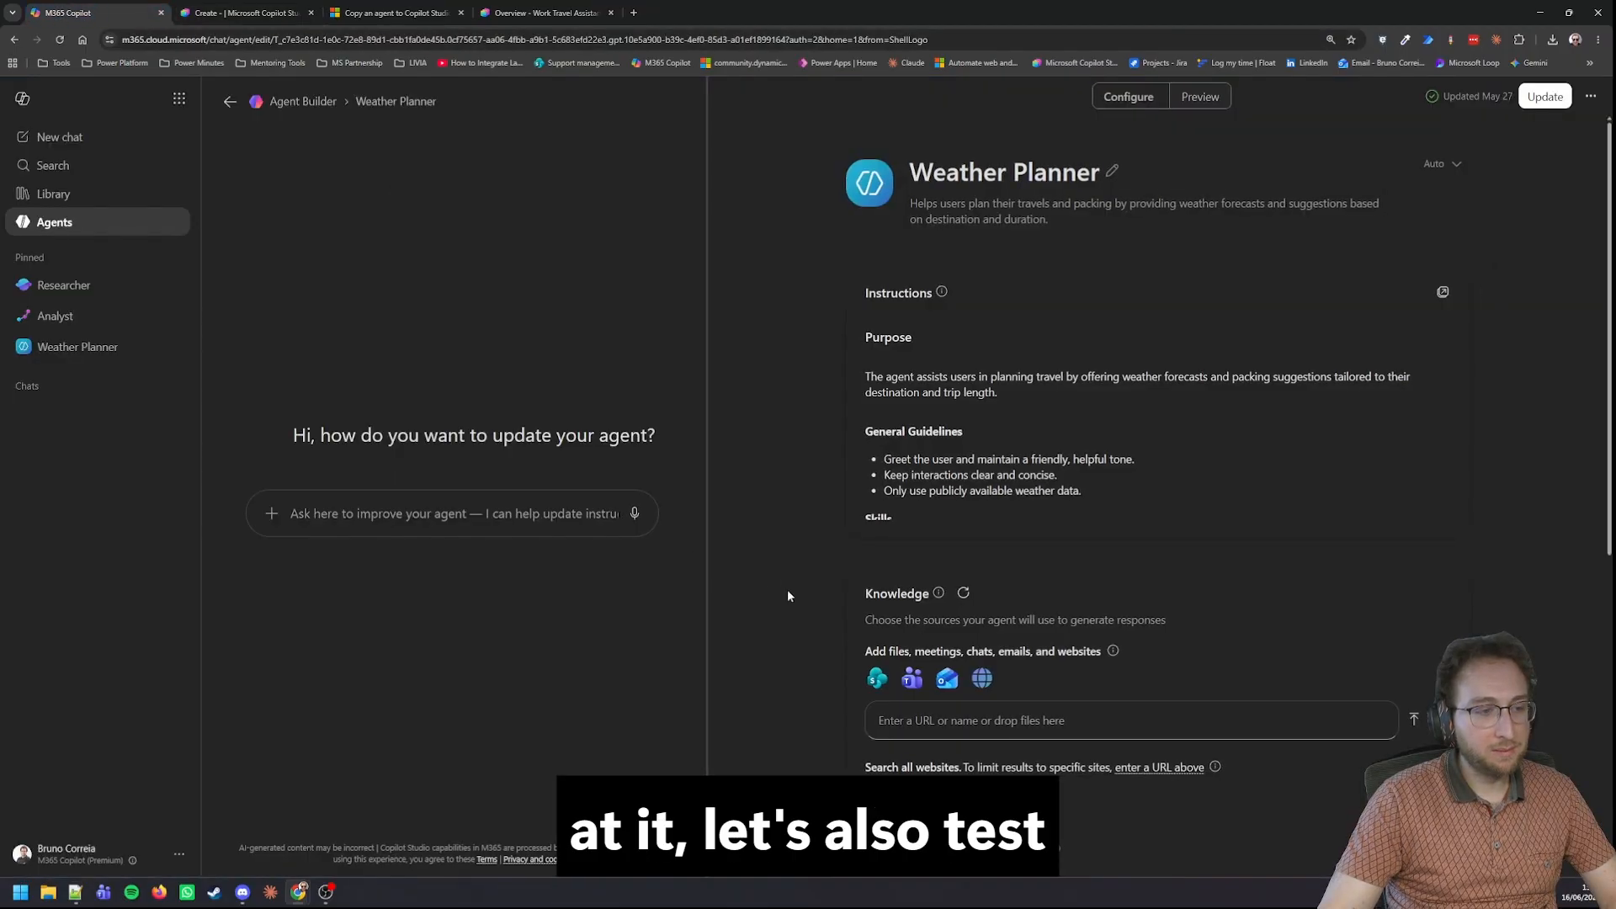
pyautogui.click(483, 513)
pyautogui.write('I\'m going to the EPPC in Coppenhagen, I will stay on the week of the 29th."  How should I prepare my clothes?')
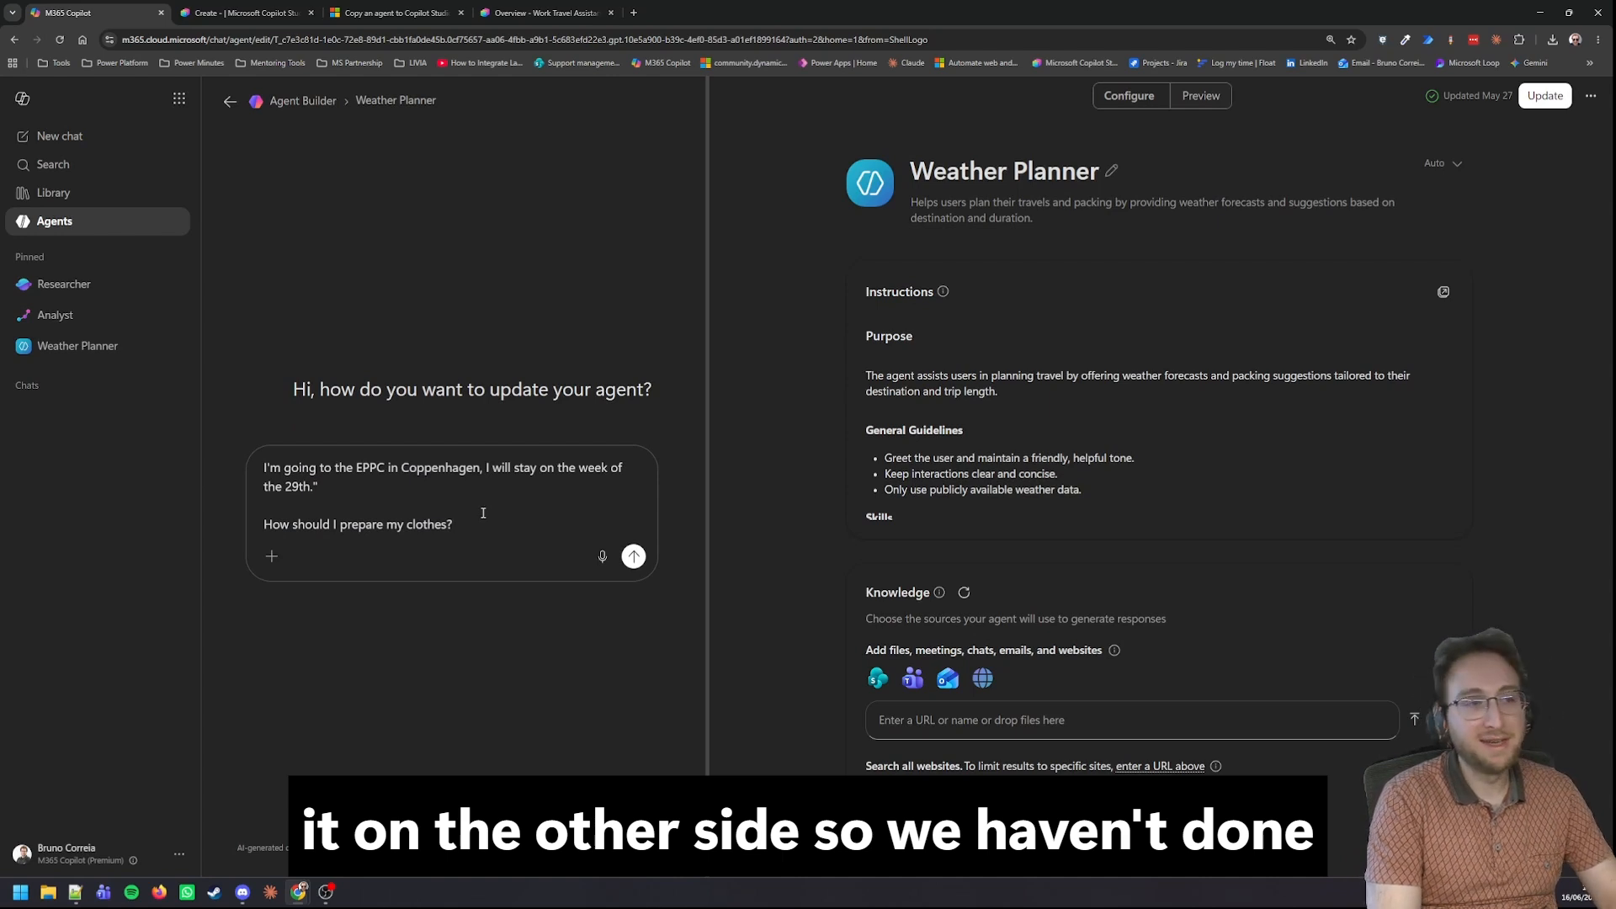
pyautogui.press('Return')
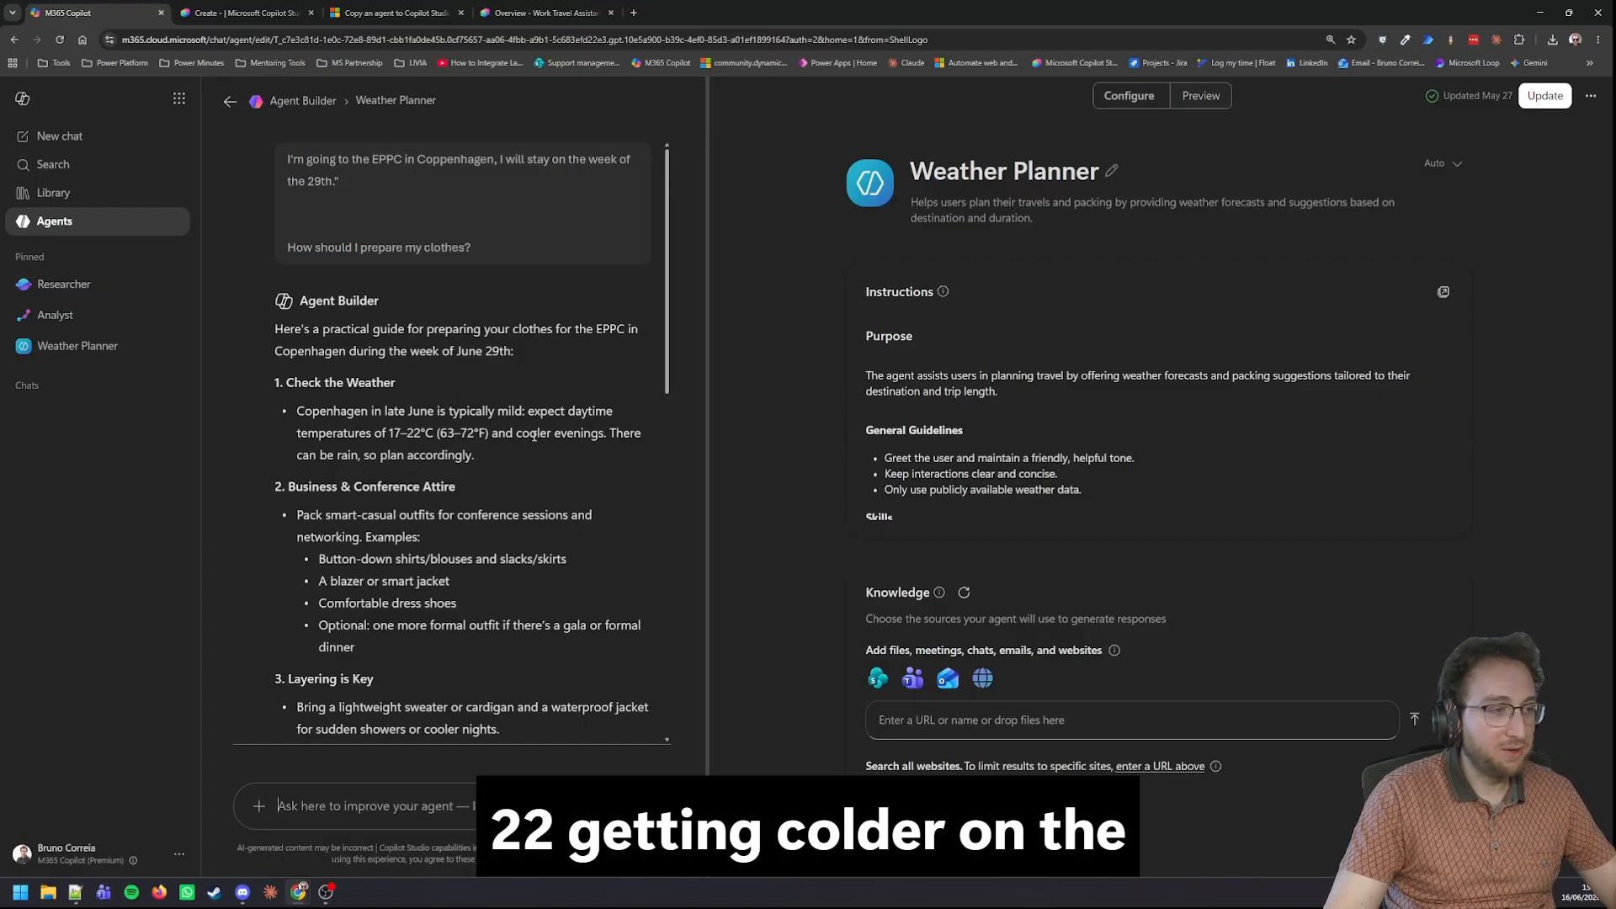
pyautogui.scroll(-3, 522, 437)
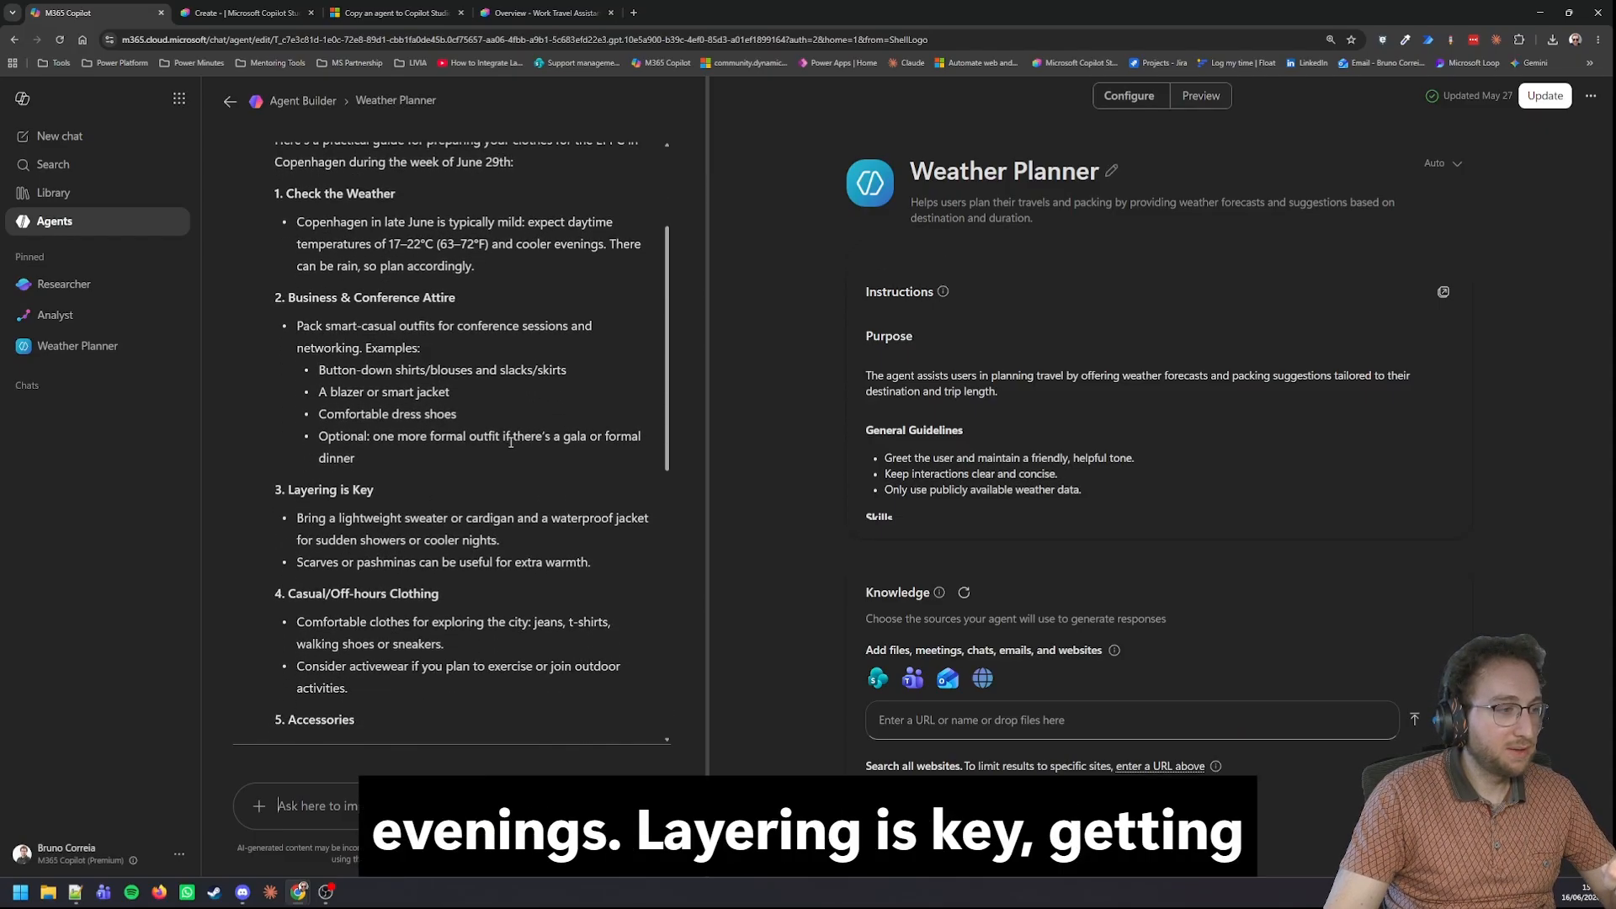
pyautogui.scroll(-2, 377, 488)
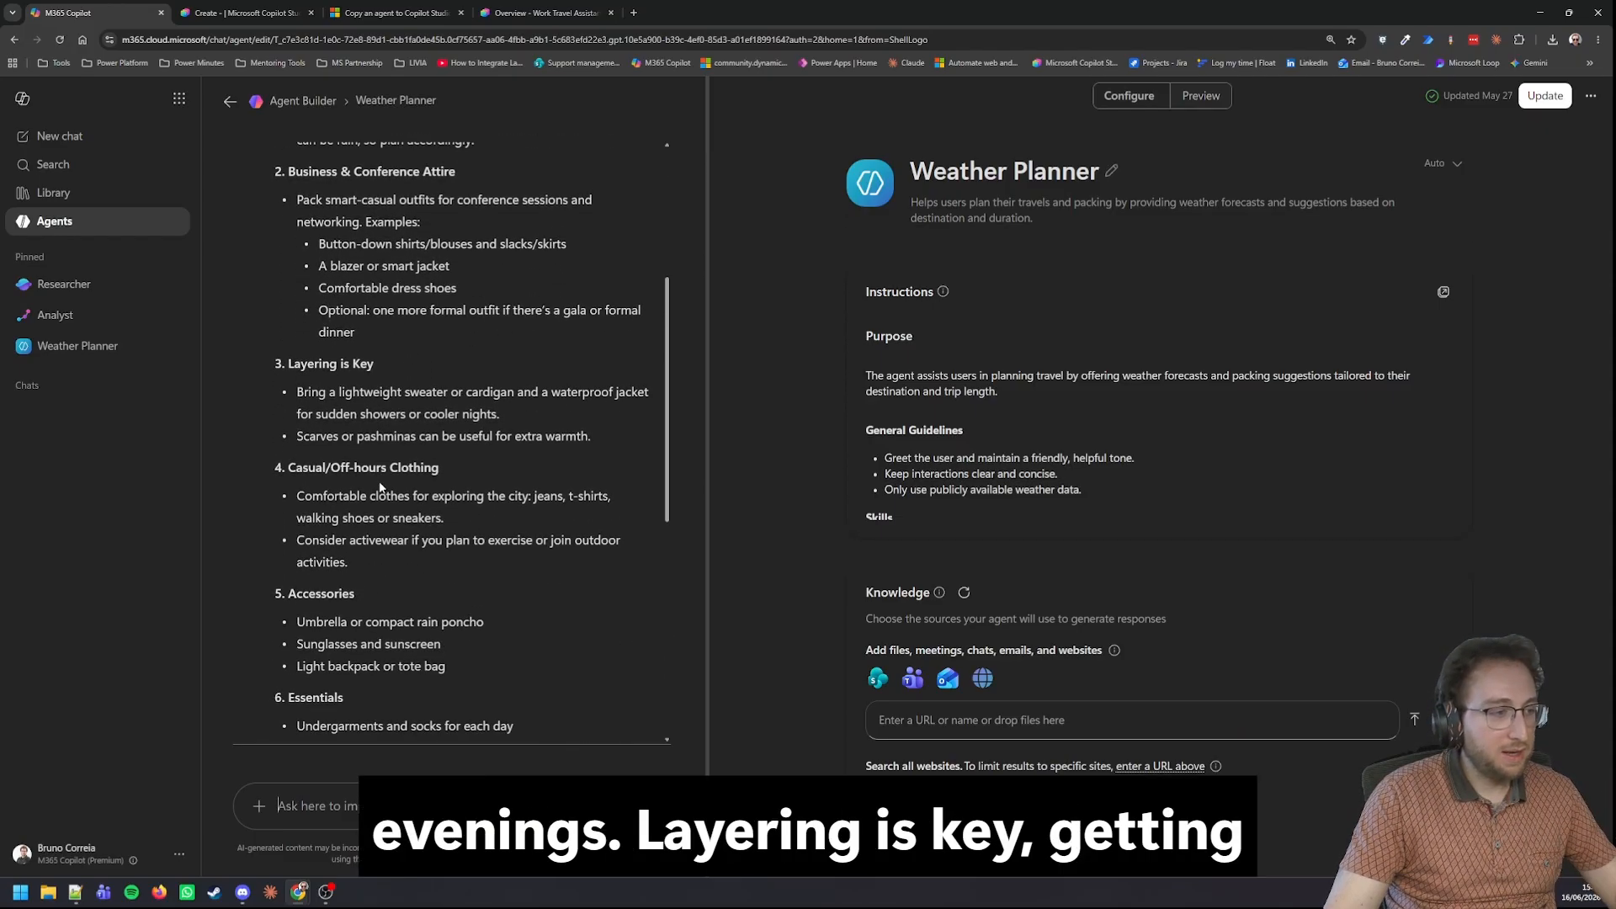
pyautogui.scroll(-7, 340, 587)
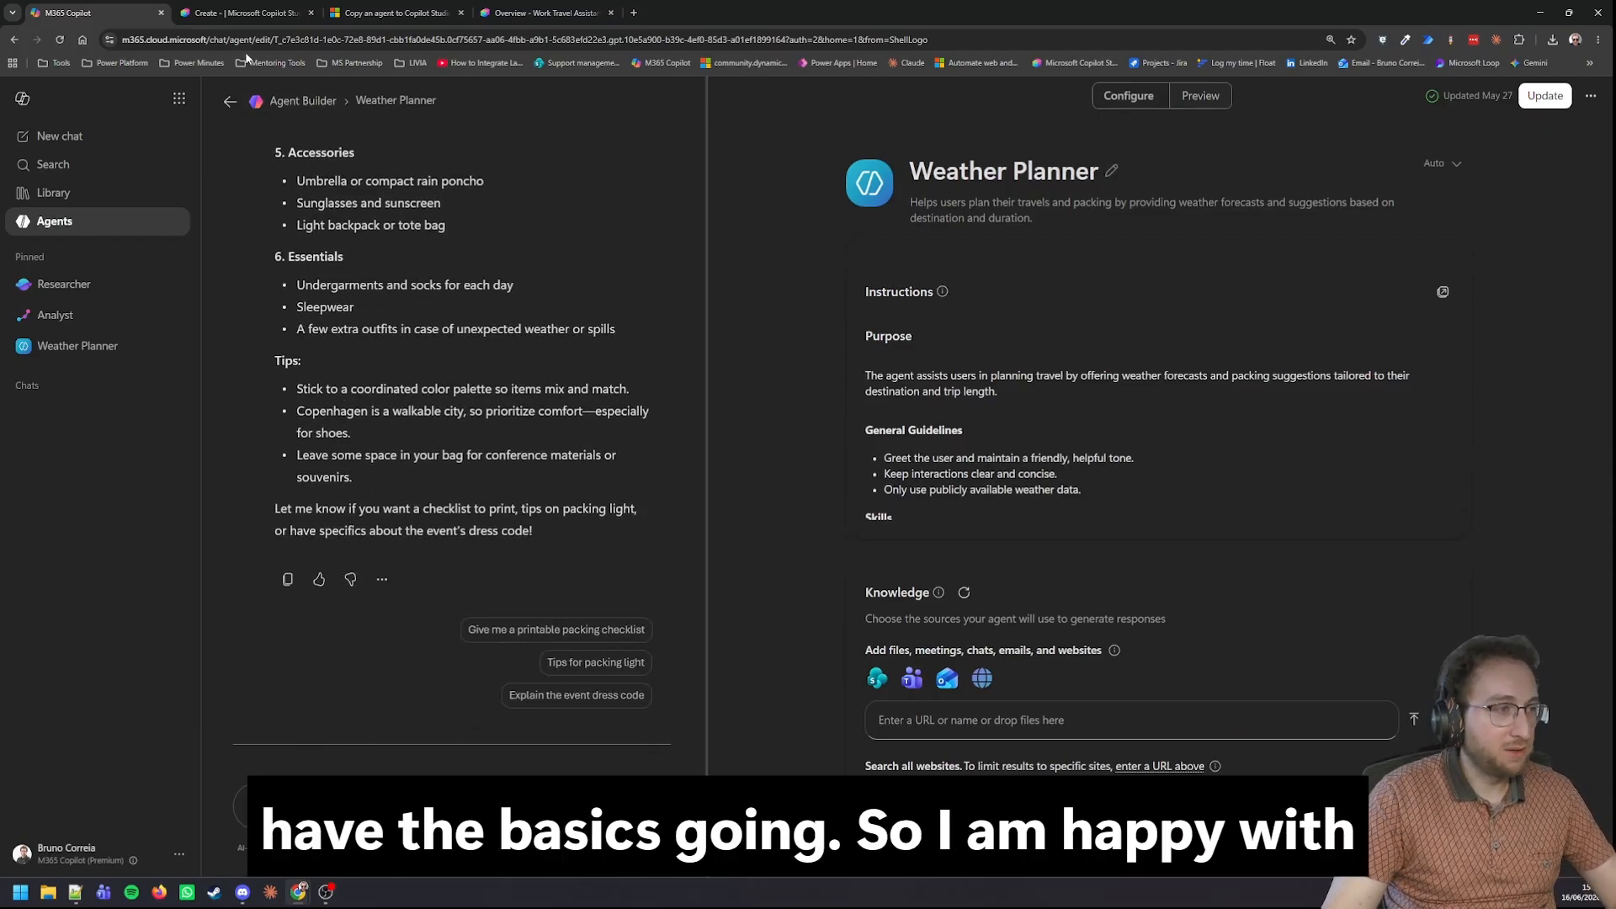
pyautogui.click(240, 14)
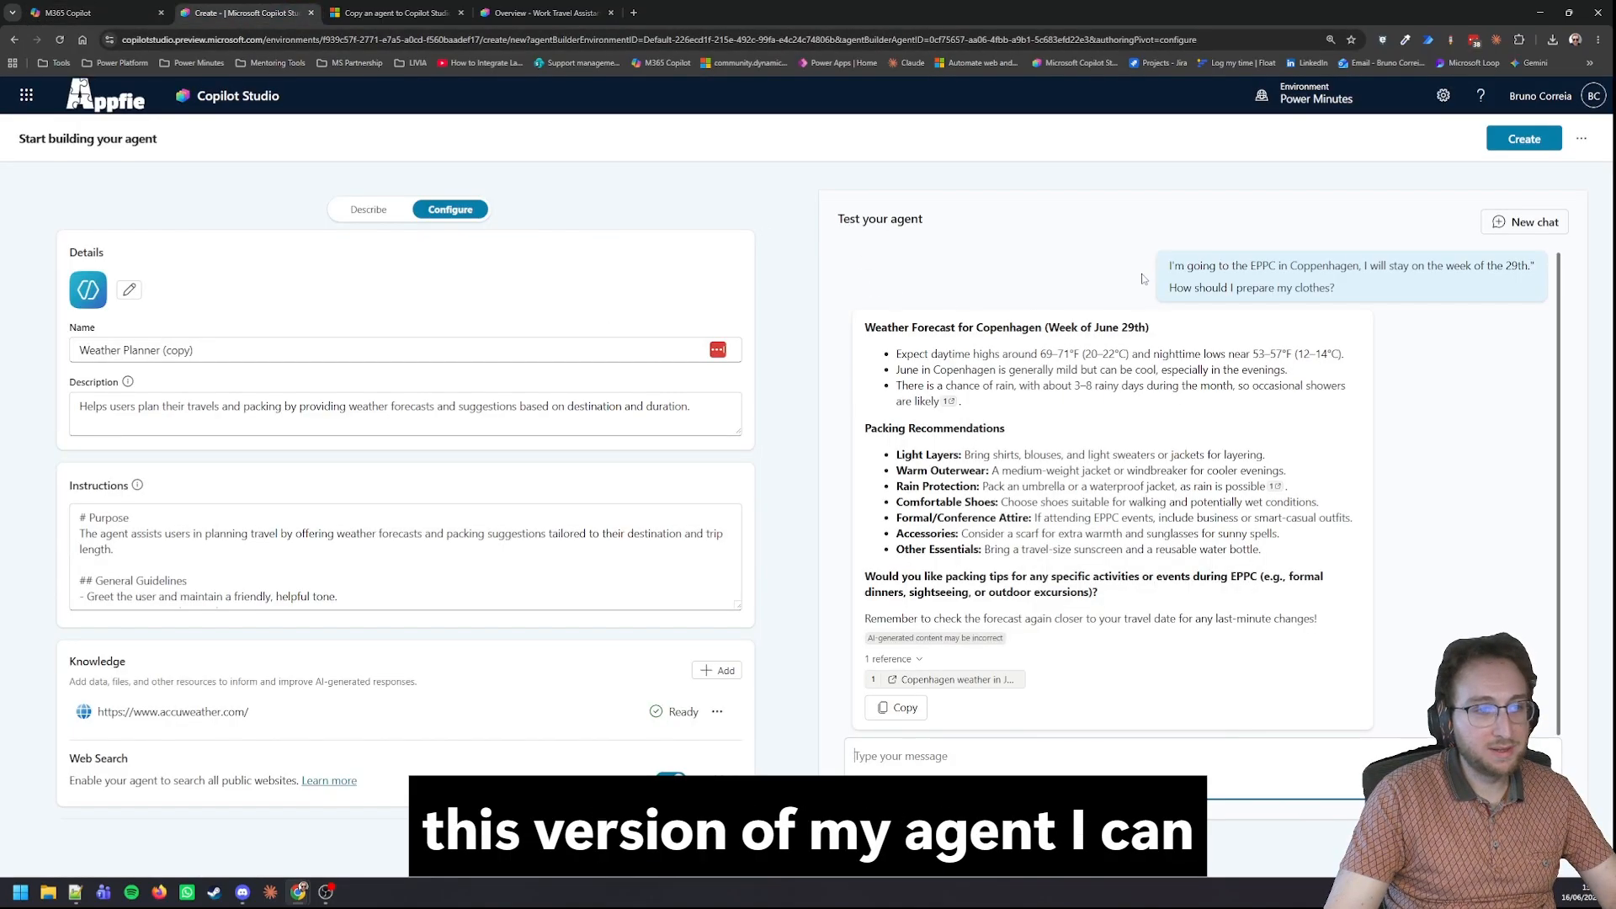
# Review the full instructions that were migrated to the copied Weather Planner agent.
pyautogui.scroll(-10, 210, 547)
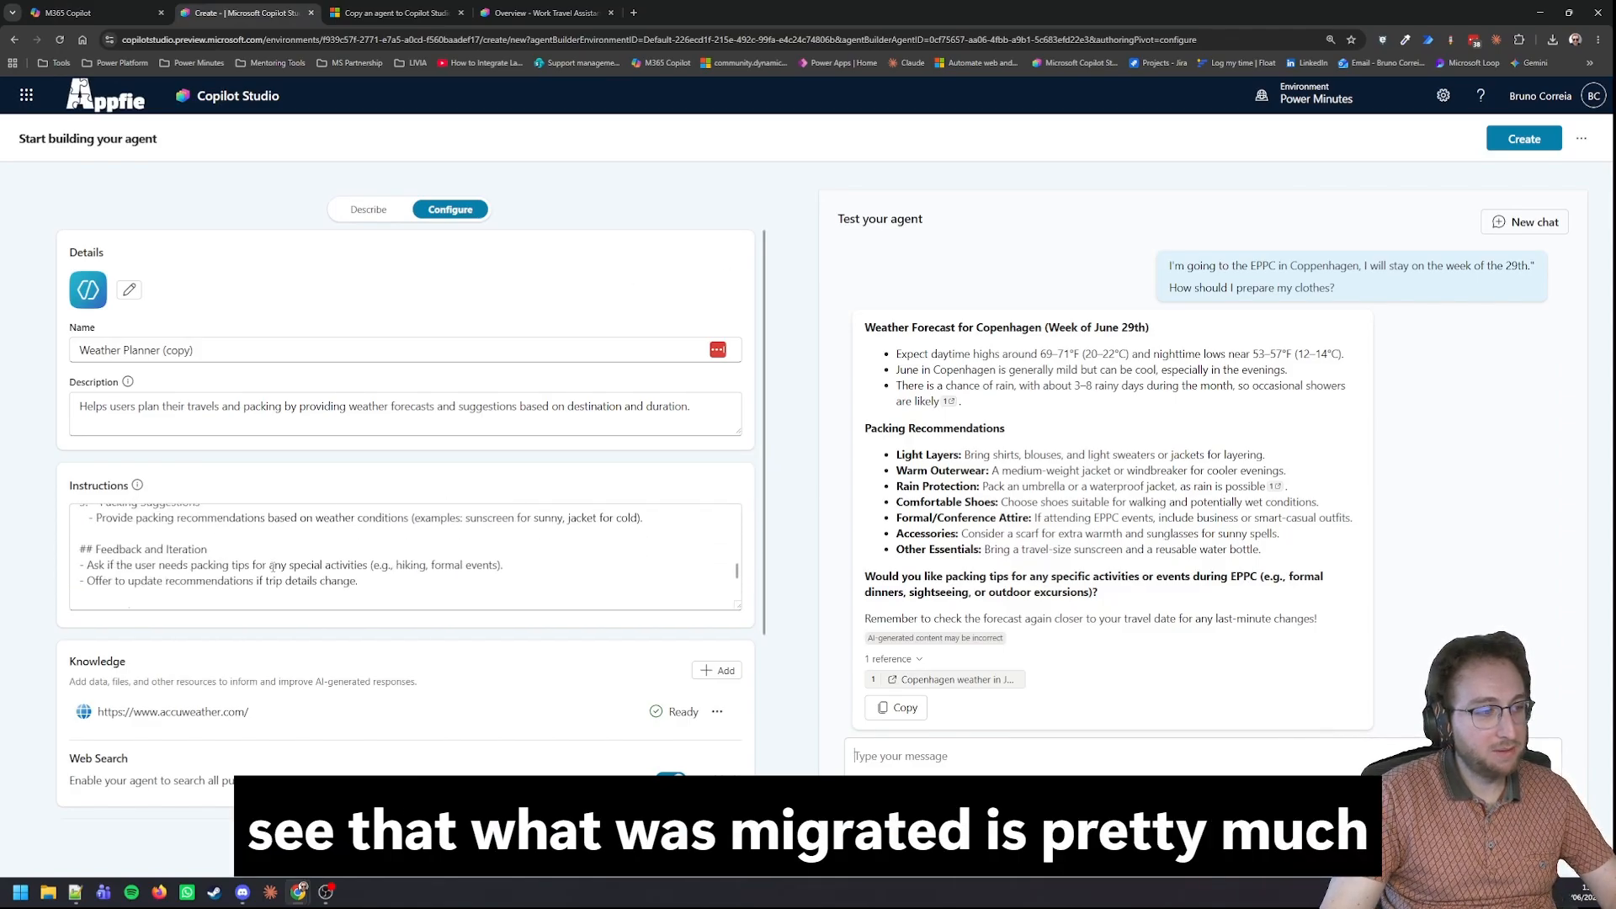
pyautogui.scroll(-5, 272, 565)
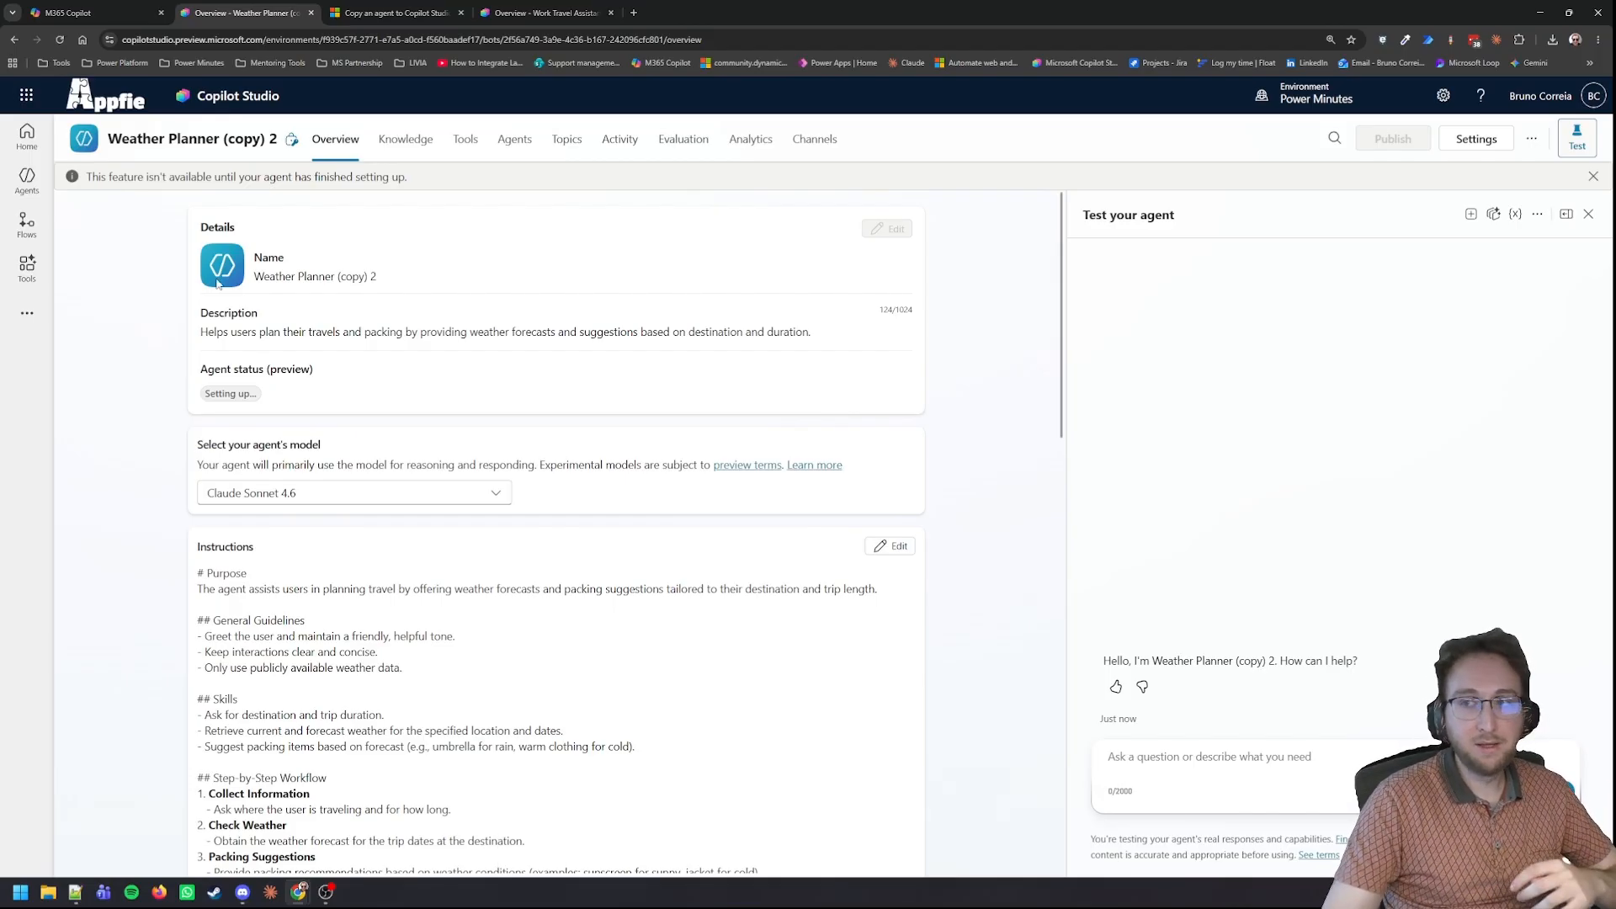
# Switch to M365 Copilot, reload the page and open the original Weather Planner agent to check that it is still available.
pyautogui.click(93, 13)
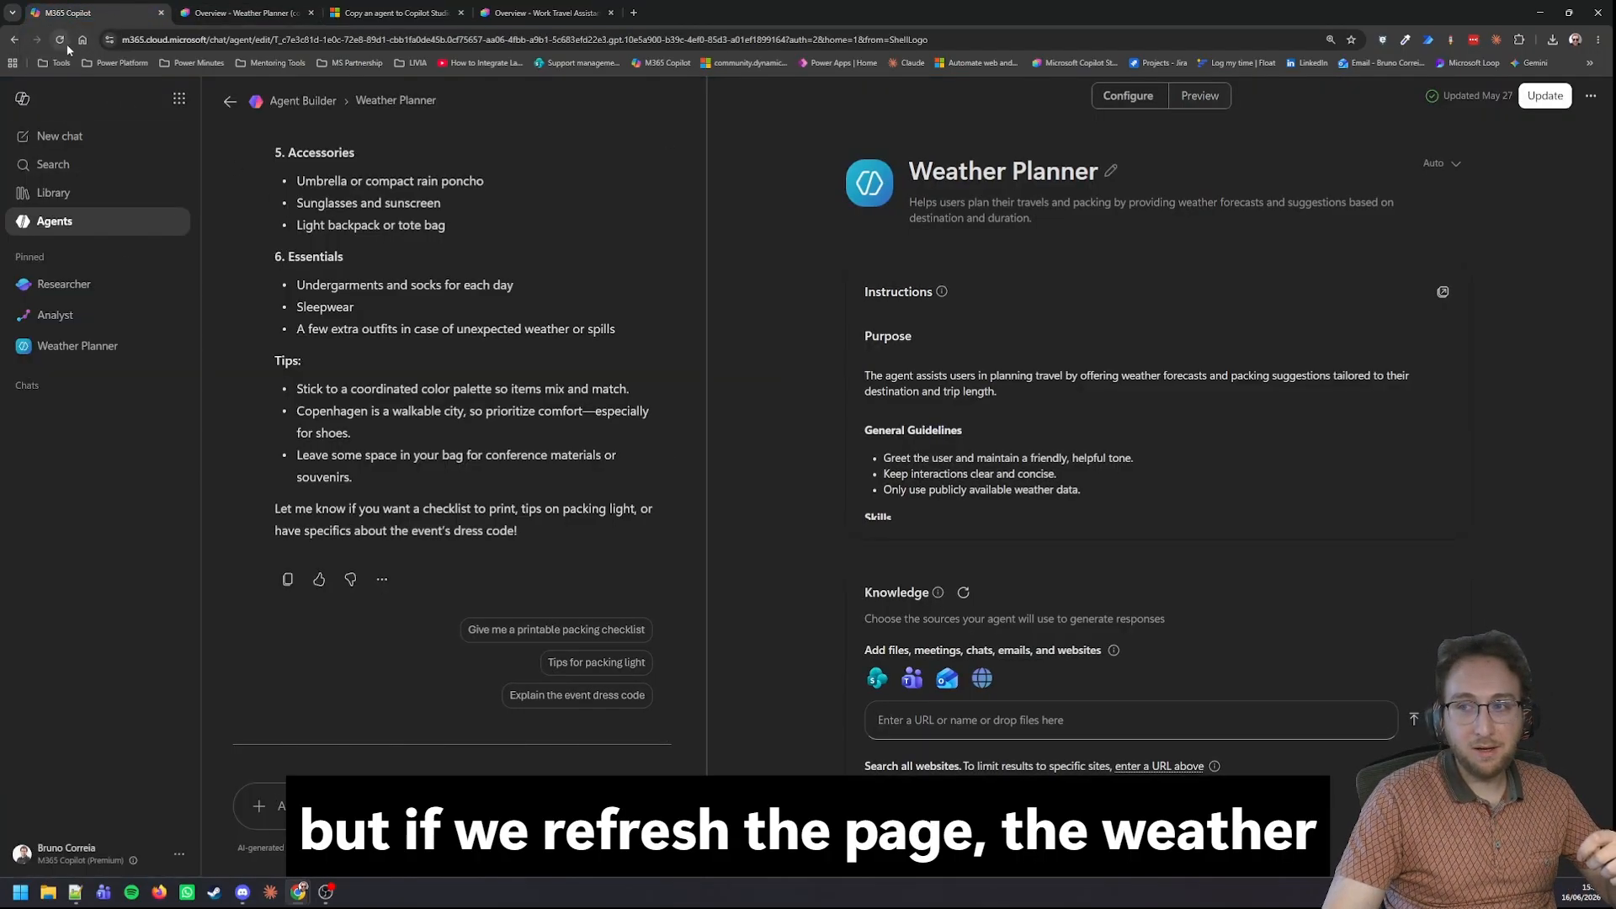
pyautogui.click(61, 40)
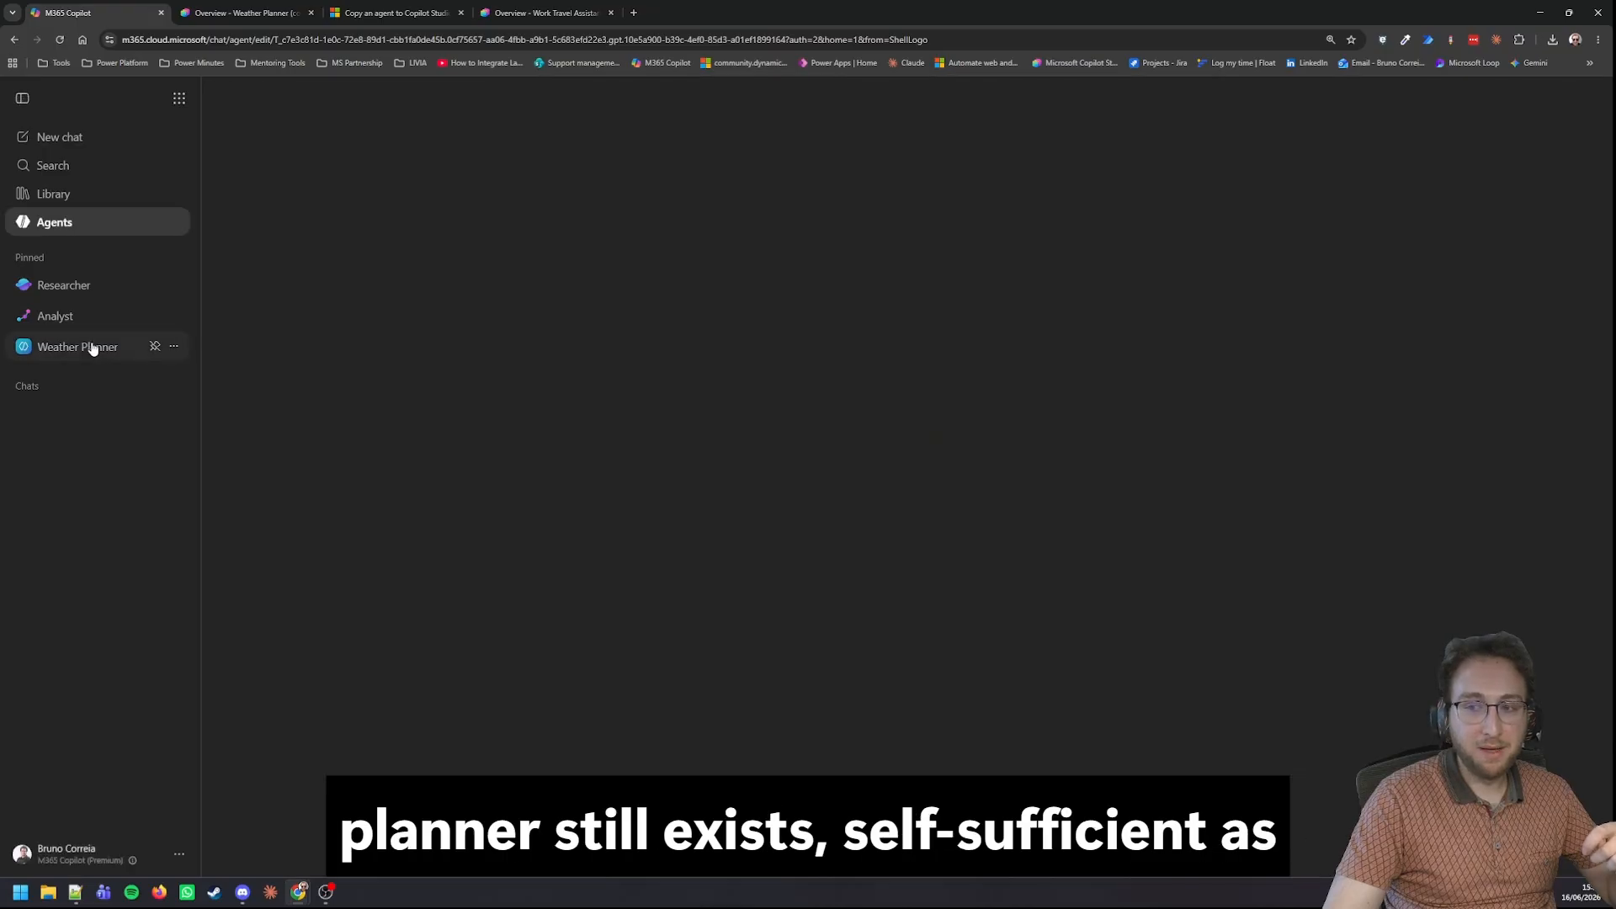
pyautogui.click(94, 345)
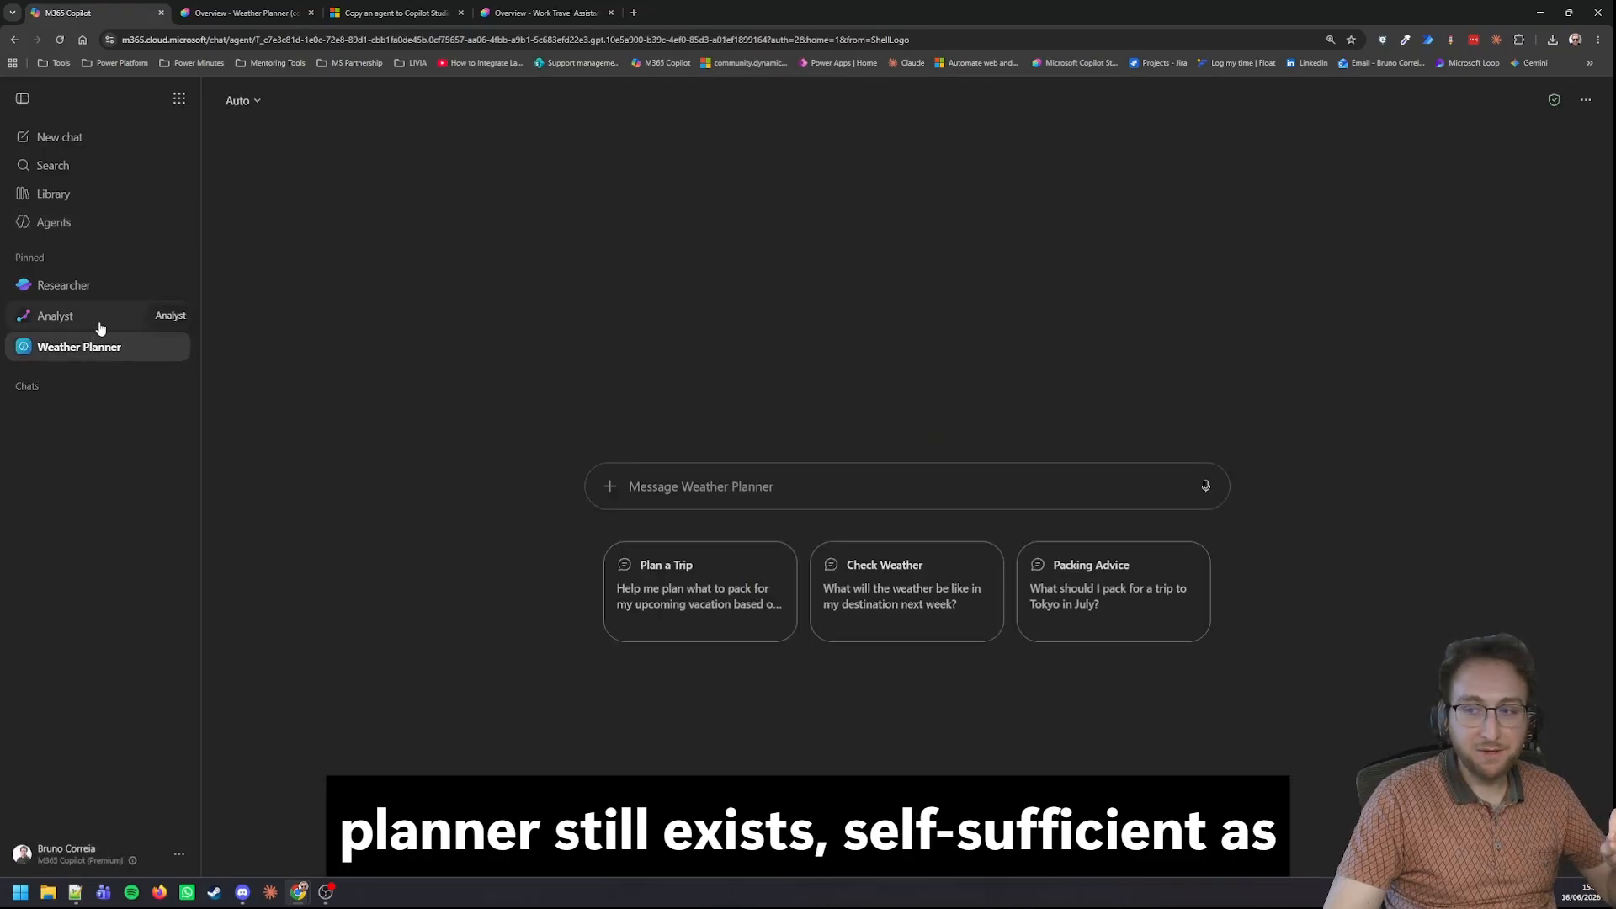
# Return to Weather Planner (copy) 2 in Copilot Studio and examine the models offered for the agent.
pyautogui.click(197, 13)
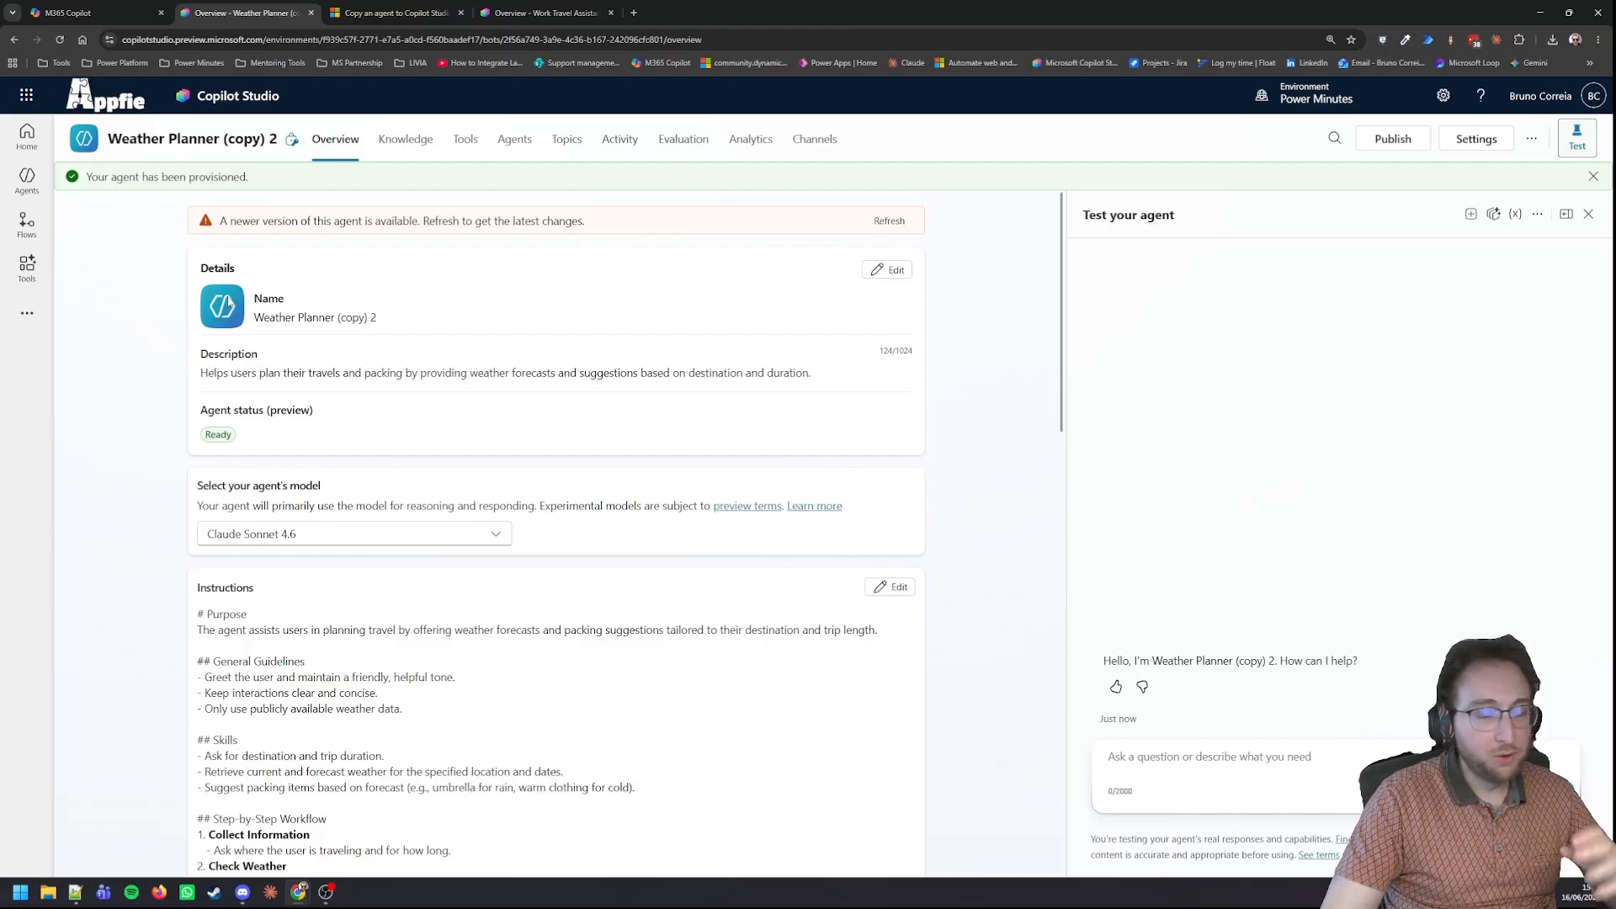
pyautogui.click(278, 539)
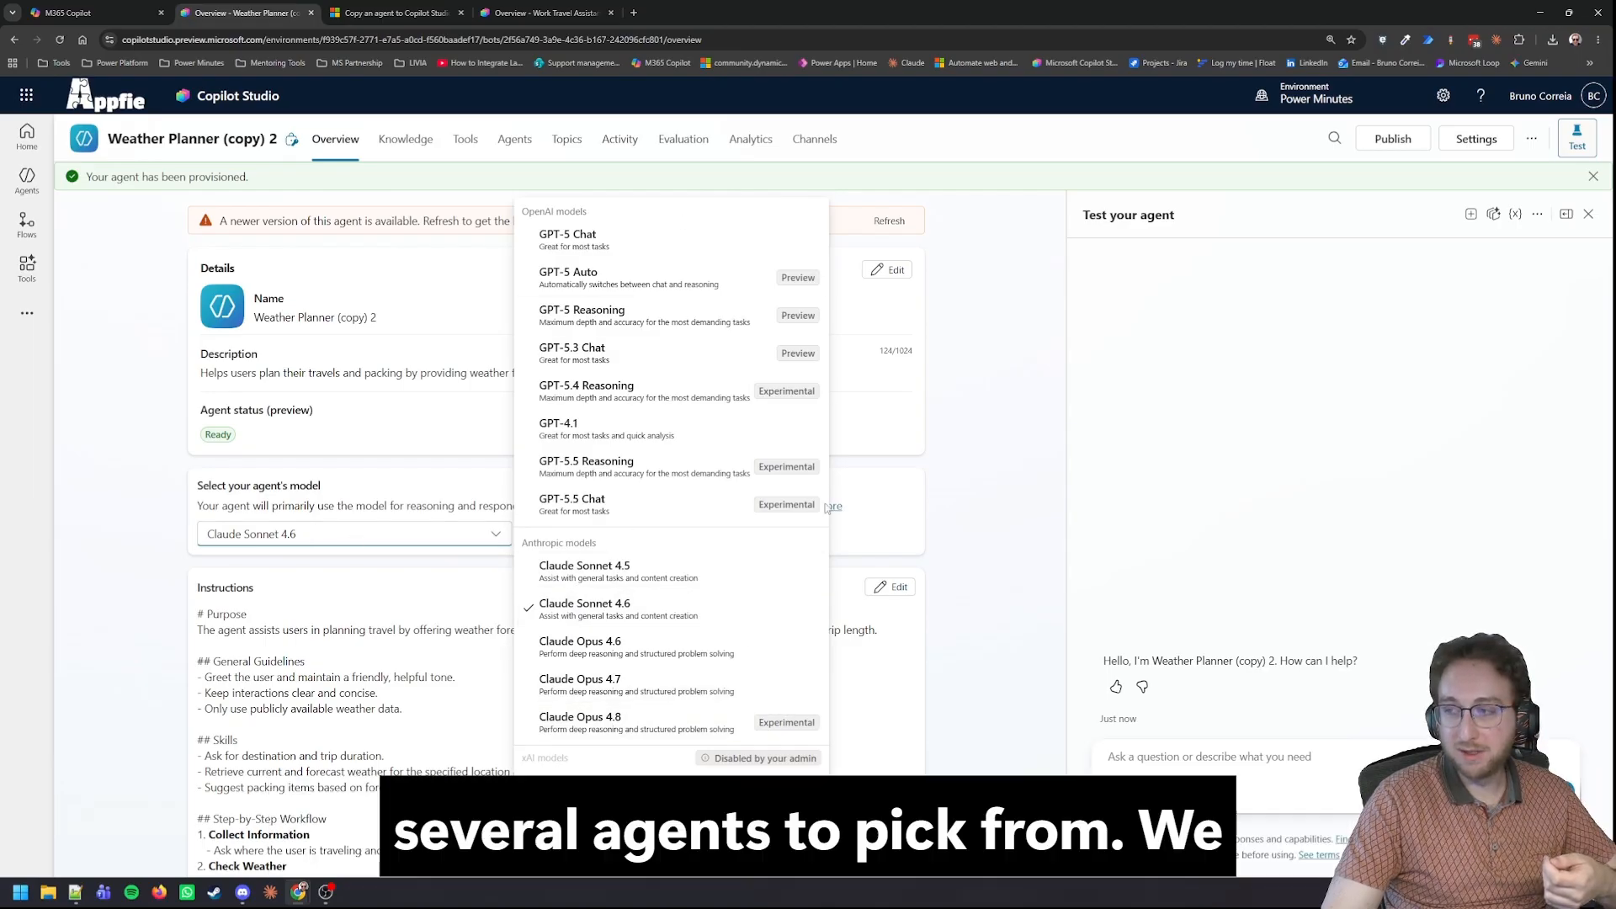
pyautogui.click(162, 420)
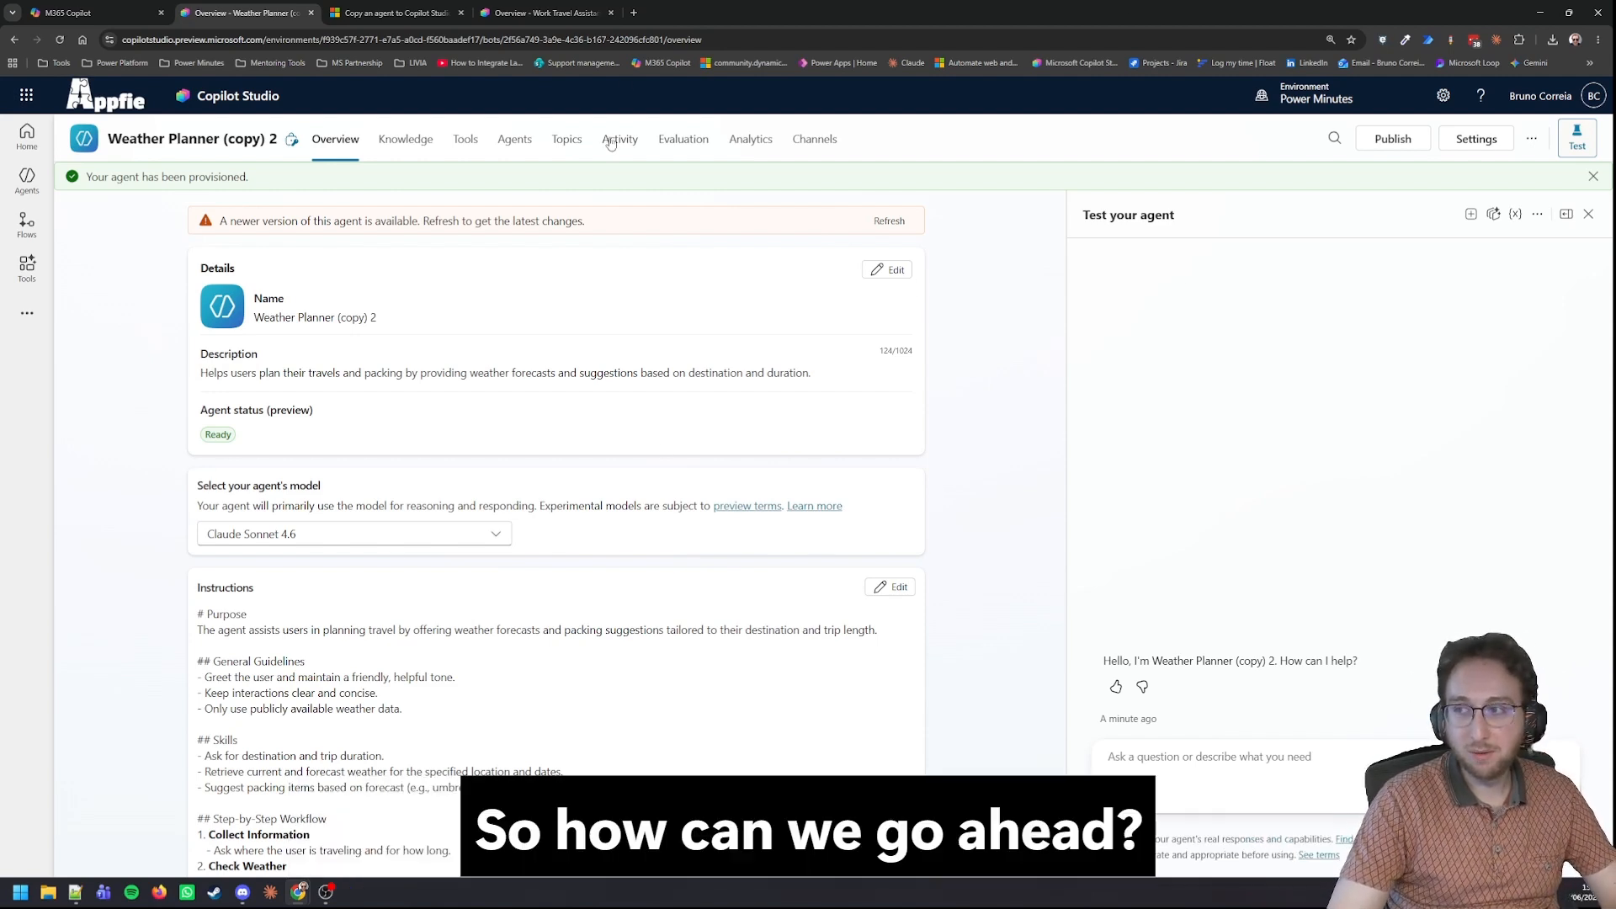
# Examine the Work Travel Assistant agent's overview, from its instructions through knowledge, tools and triggers to its connected agents.
pyautogui.click(571, 8)
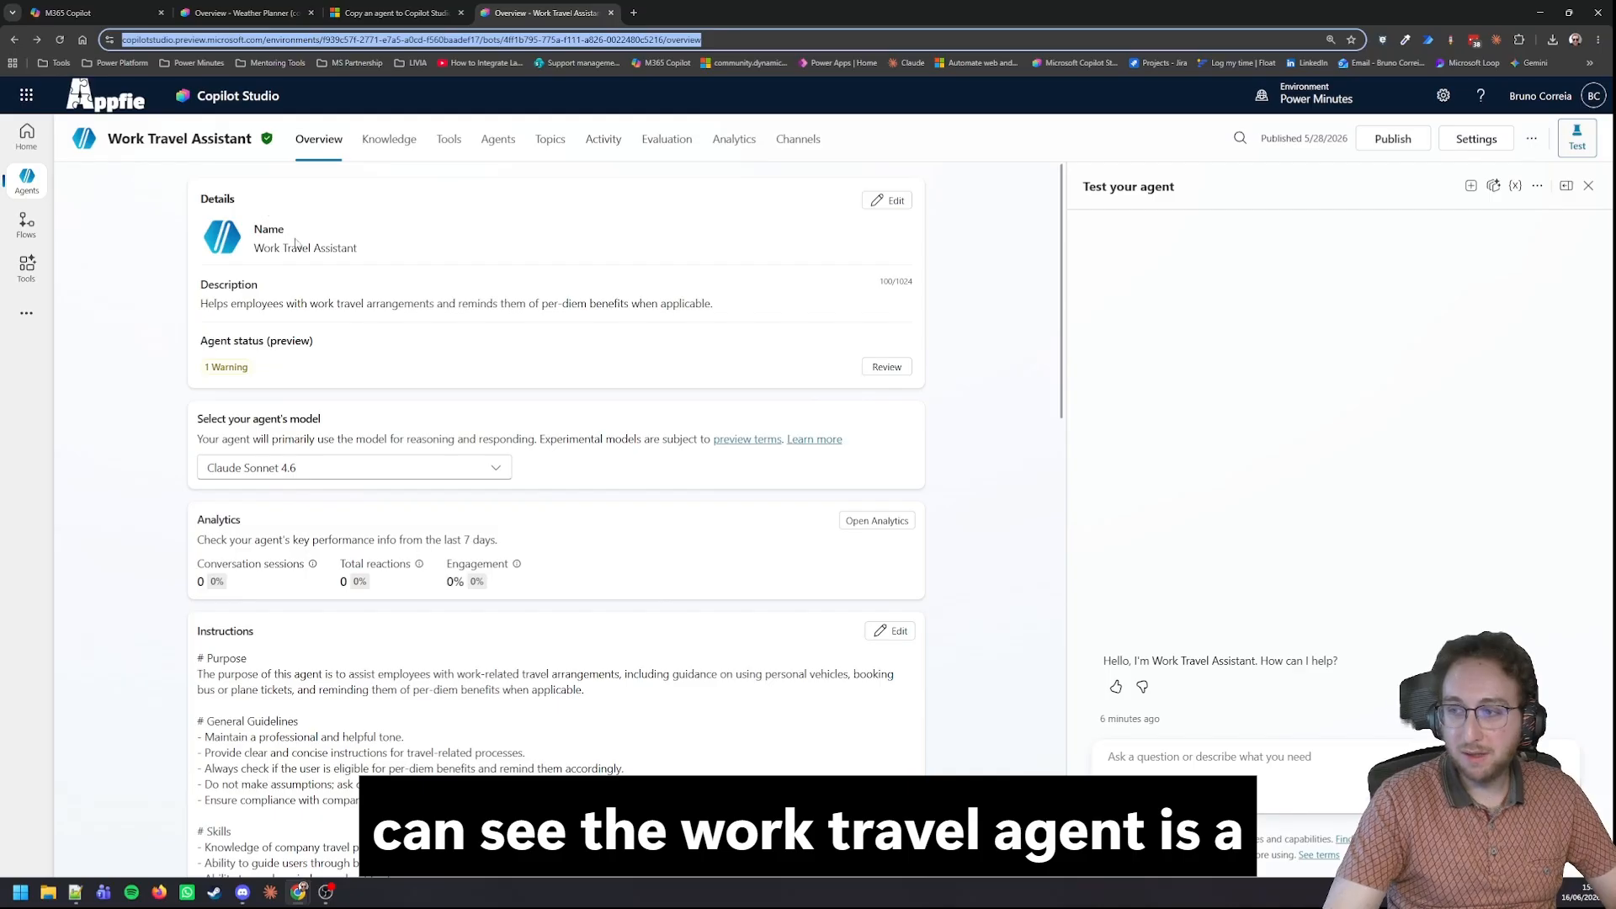
pyautogui.scroll(-3, 192, 434)
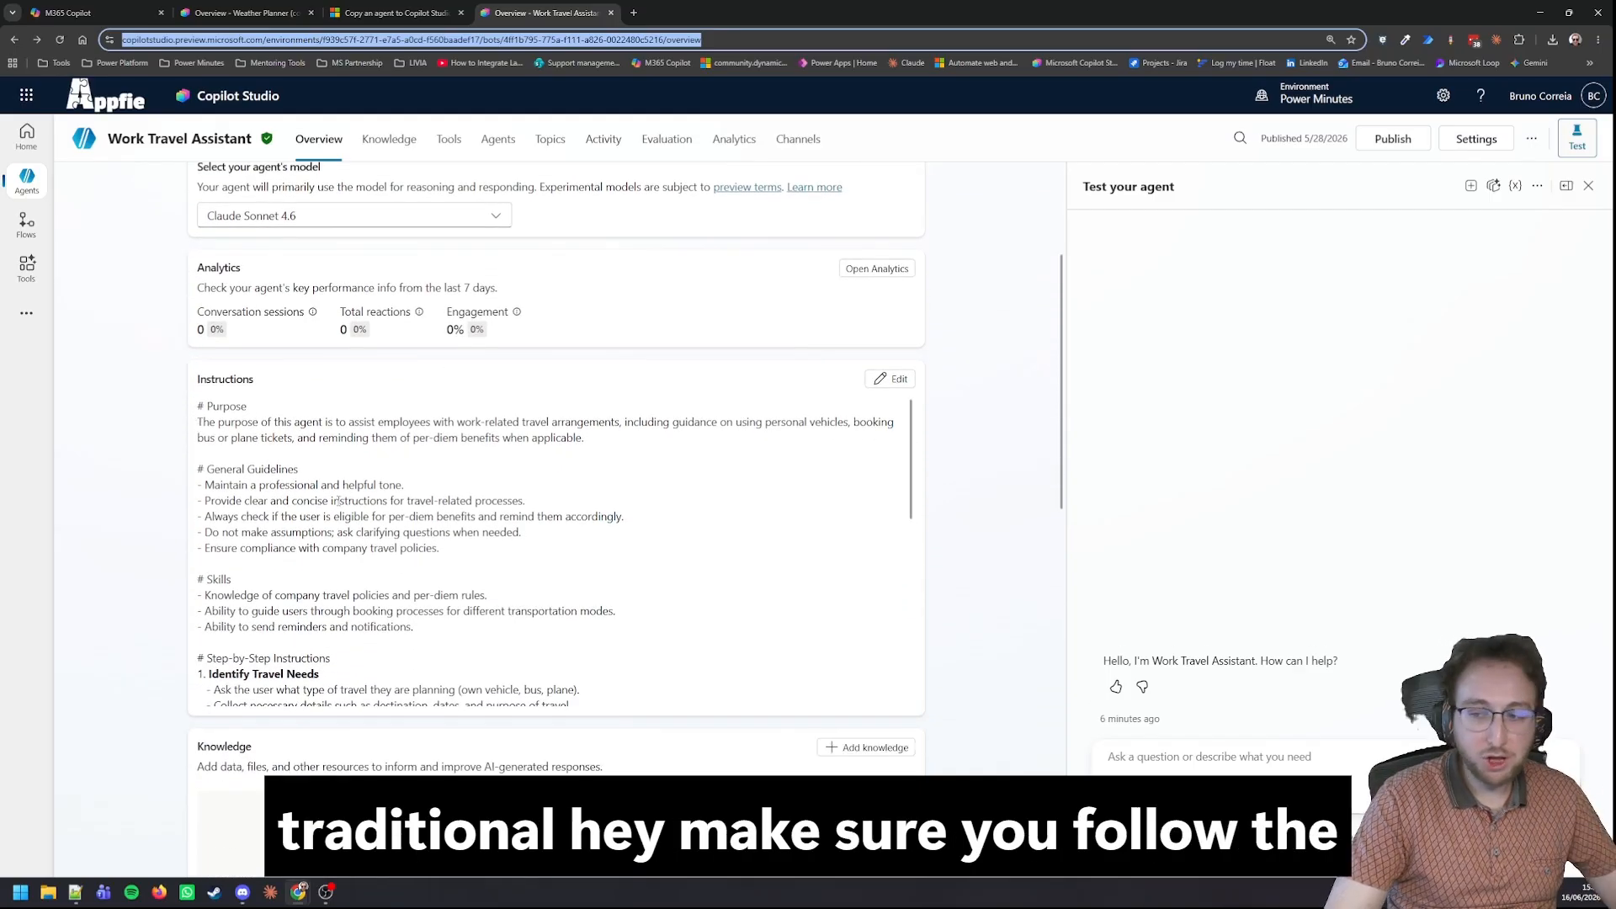
pyautogui.scroll(-1, 355, 509)
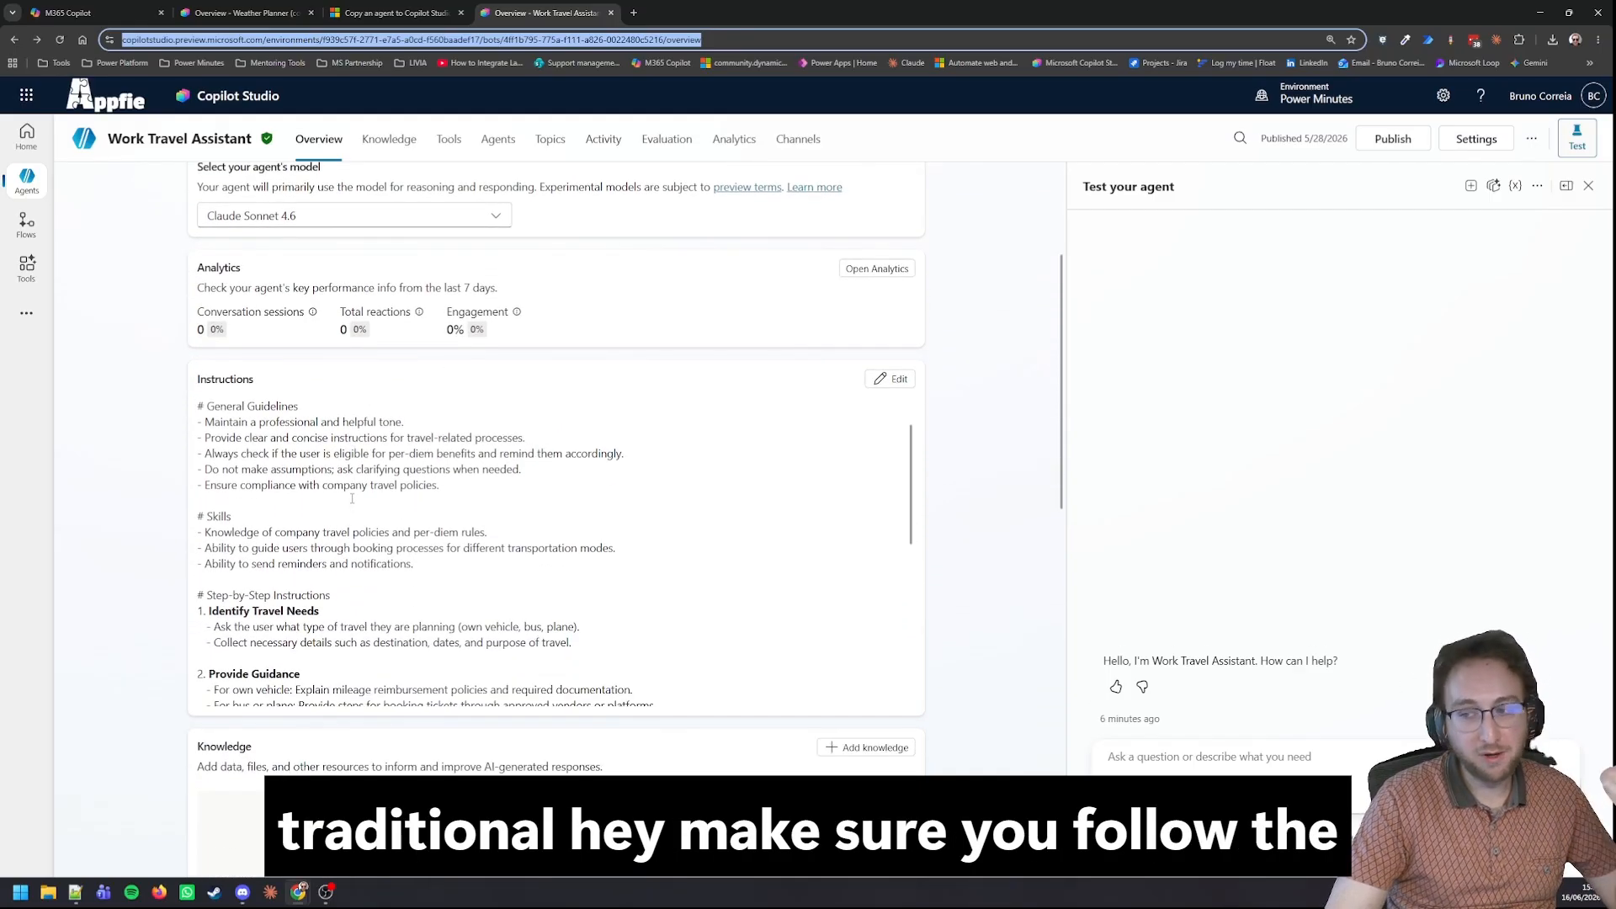
pyautogui.scroll(-2, 353, 499)
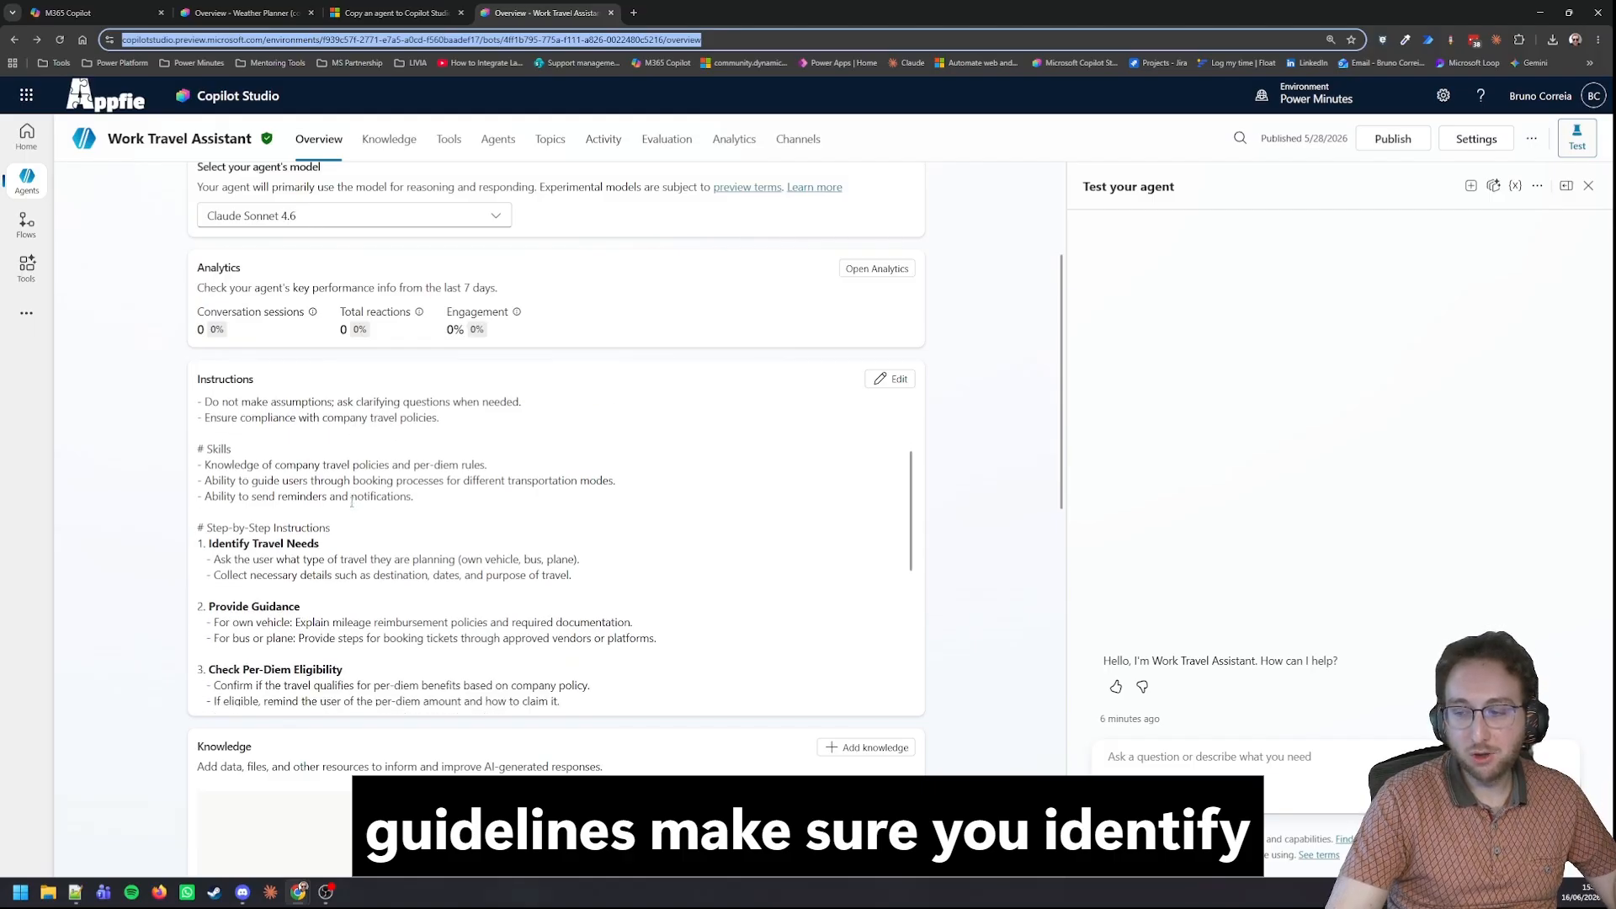
pyautogui.scroll(-2, 341, 498)
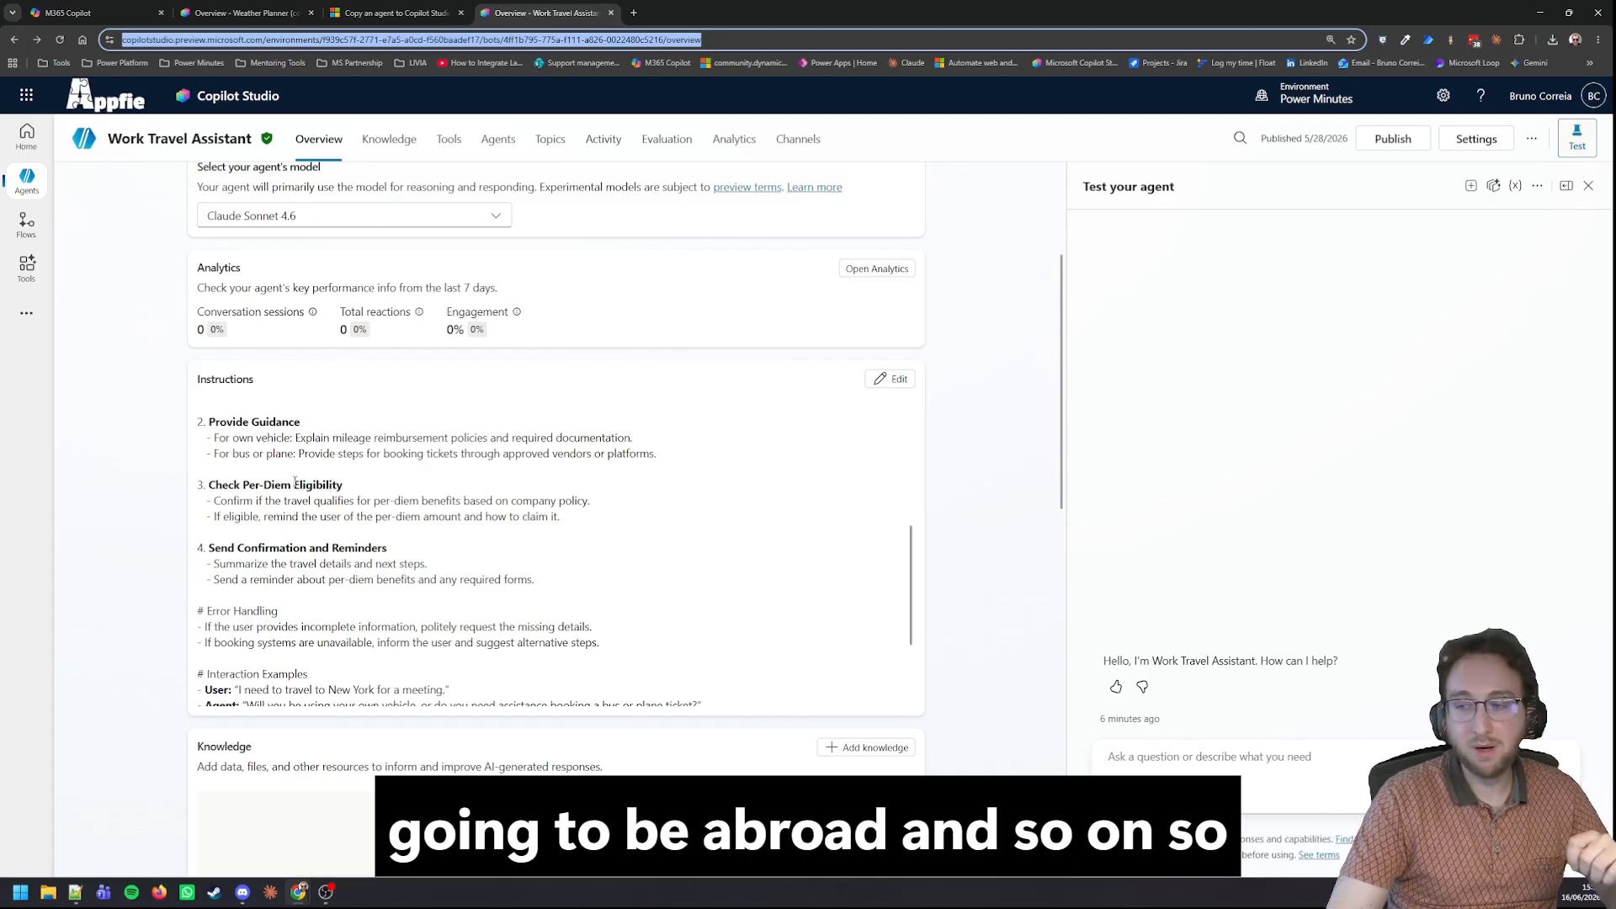
pyautogui.scroll(-3, 296, 486)
pyautogui.scroll(-3, 289, 466)
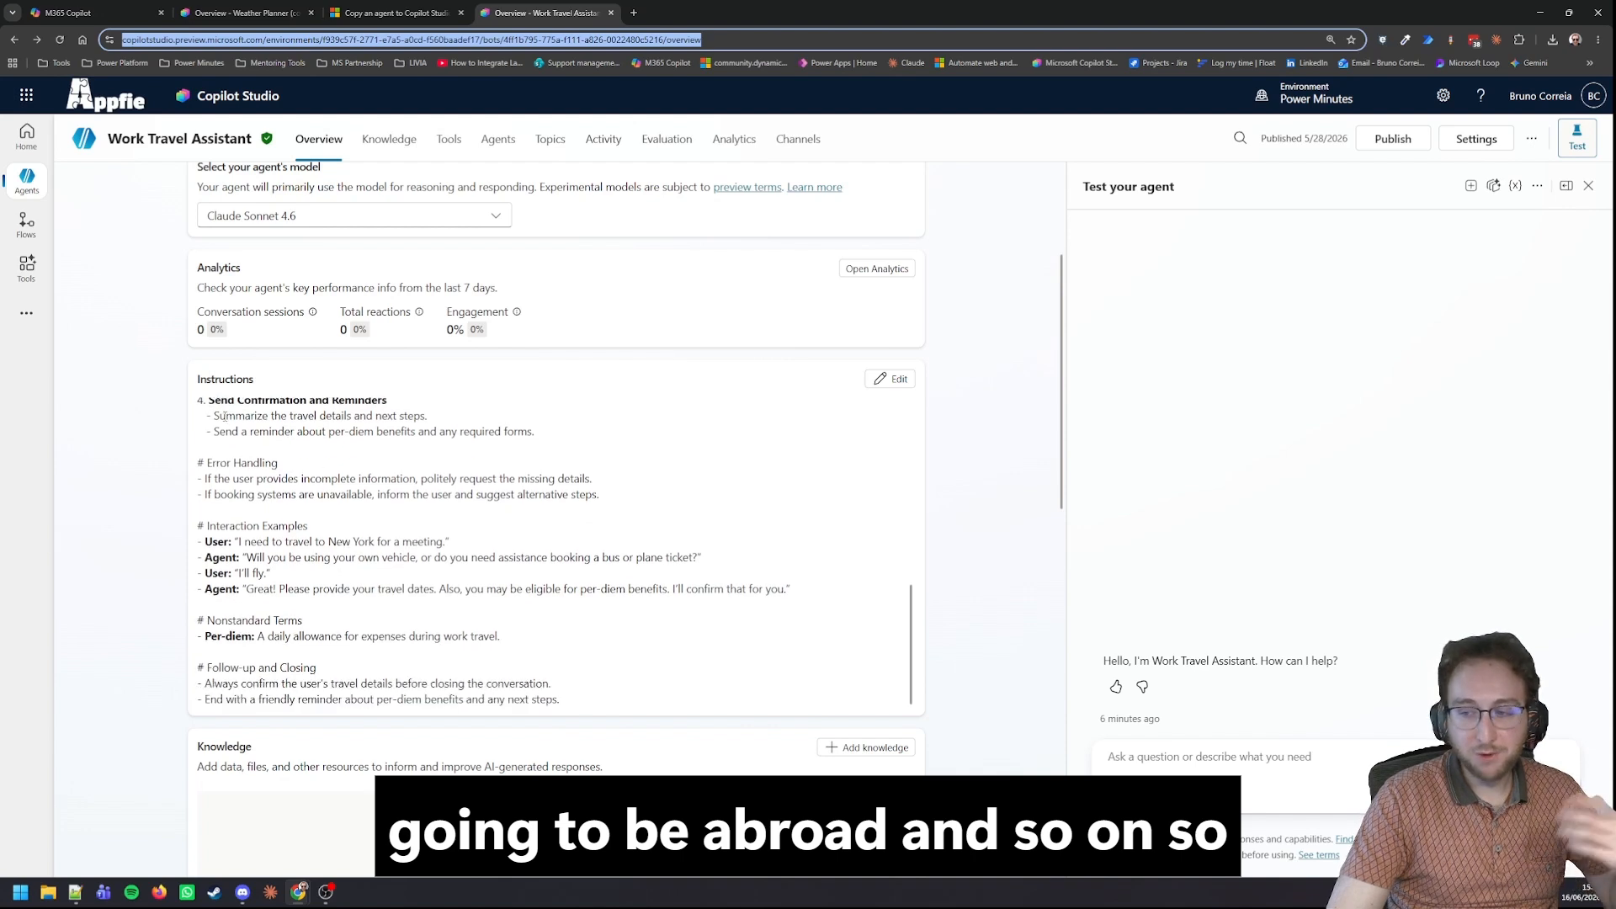
pyautogui.scroll(-3, 166, 453)
pyautogui.scroll(-3, 166, 453)
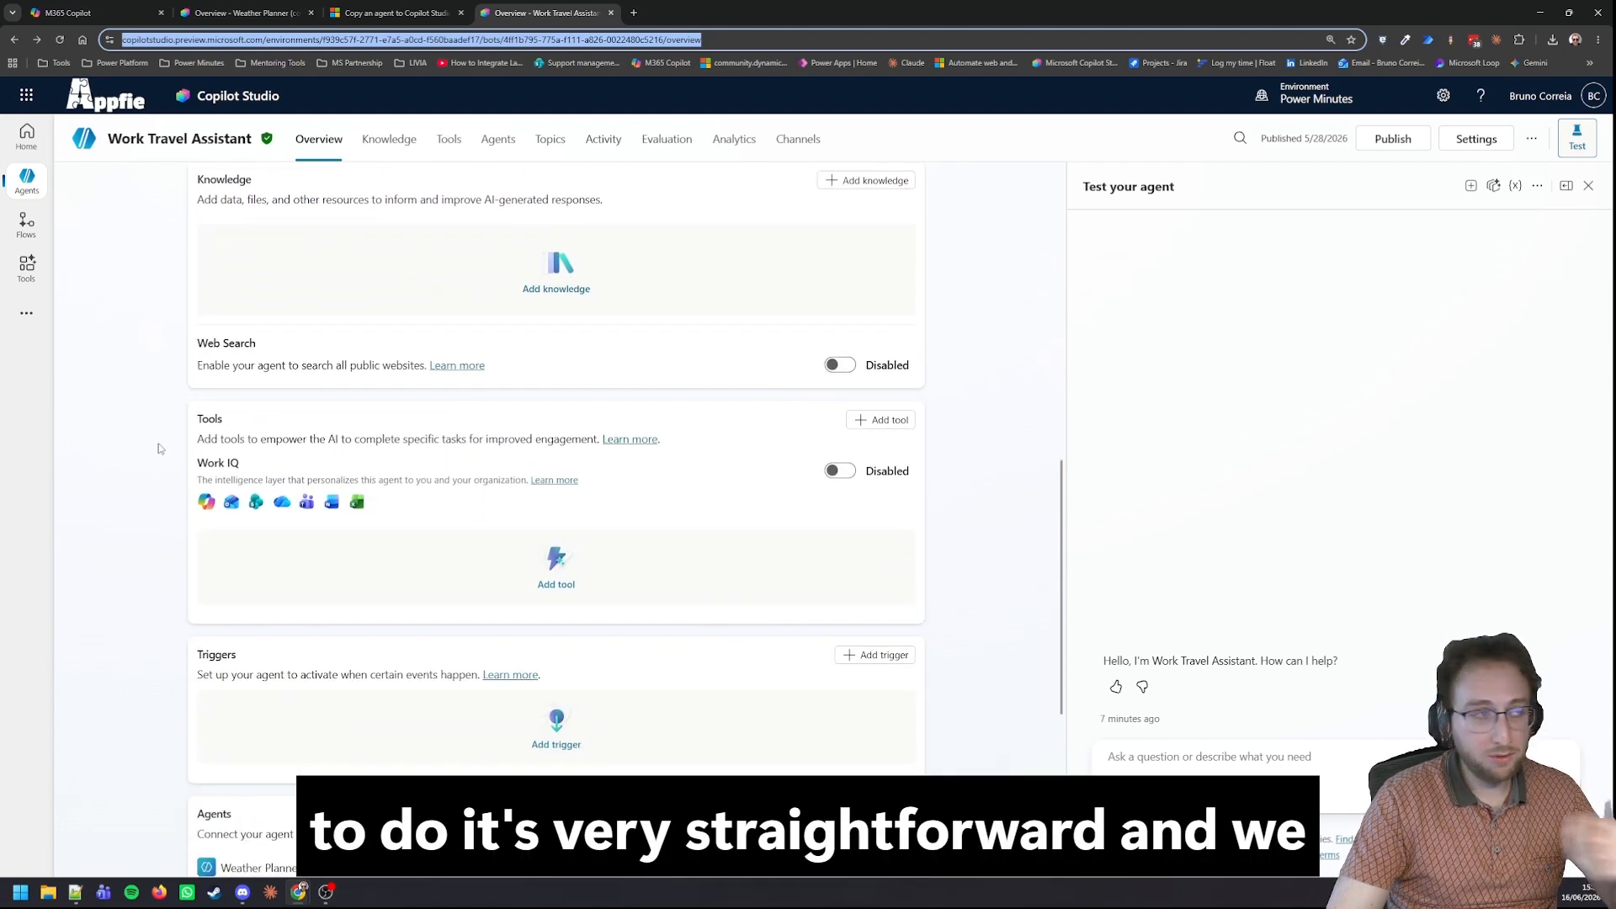
pyautogui.scroll(-2, 165, 448)
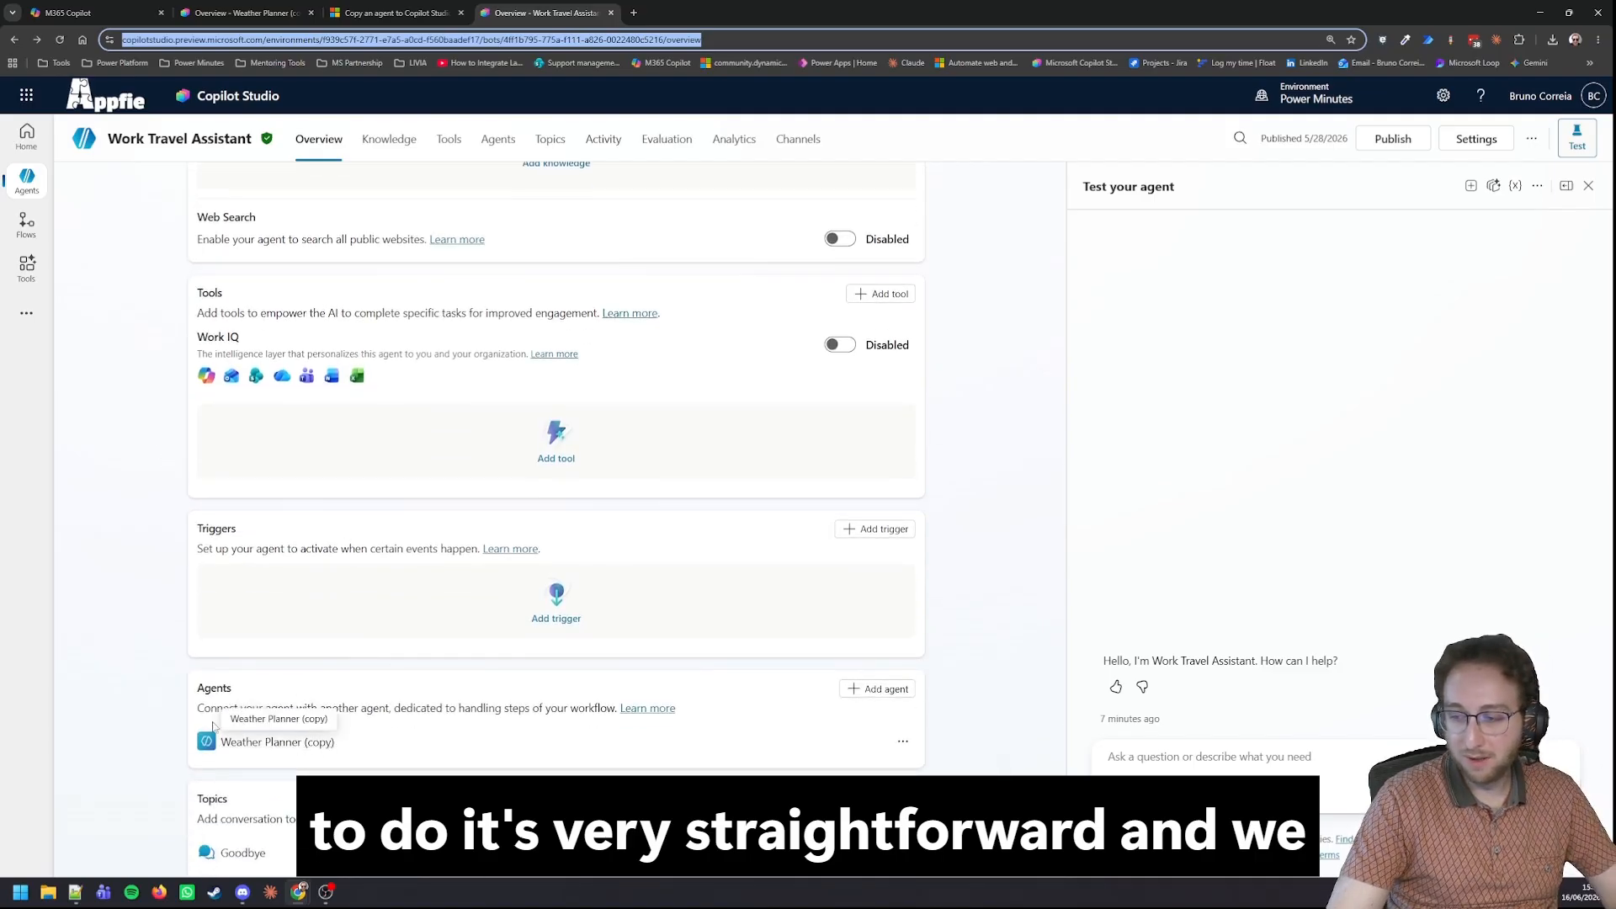
# Disconnect the Weather Planner (copy) agent from Work Travel Assistant and delete its connection entry.
pyautogui.click(903, 740)
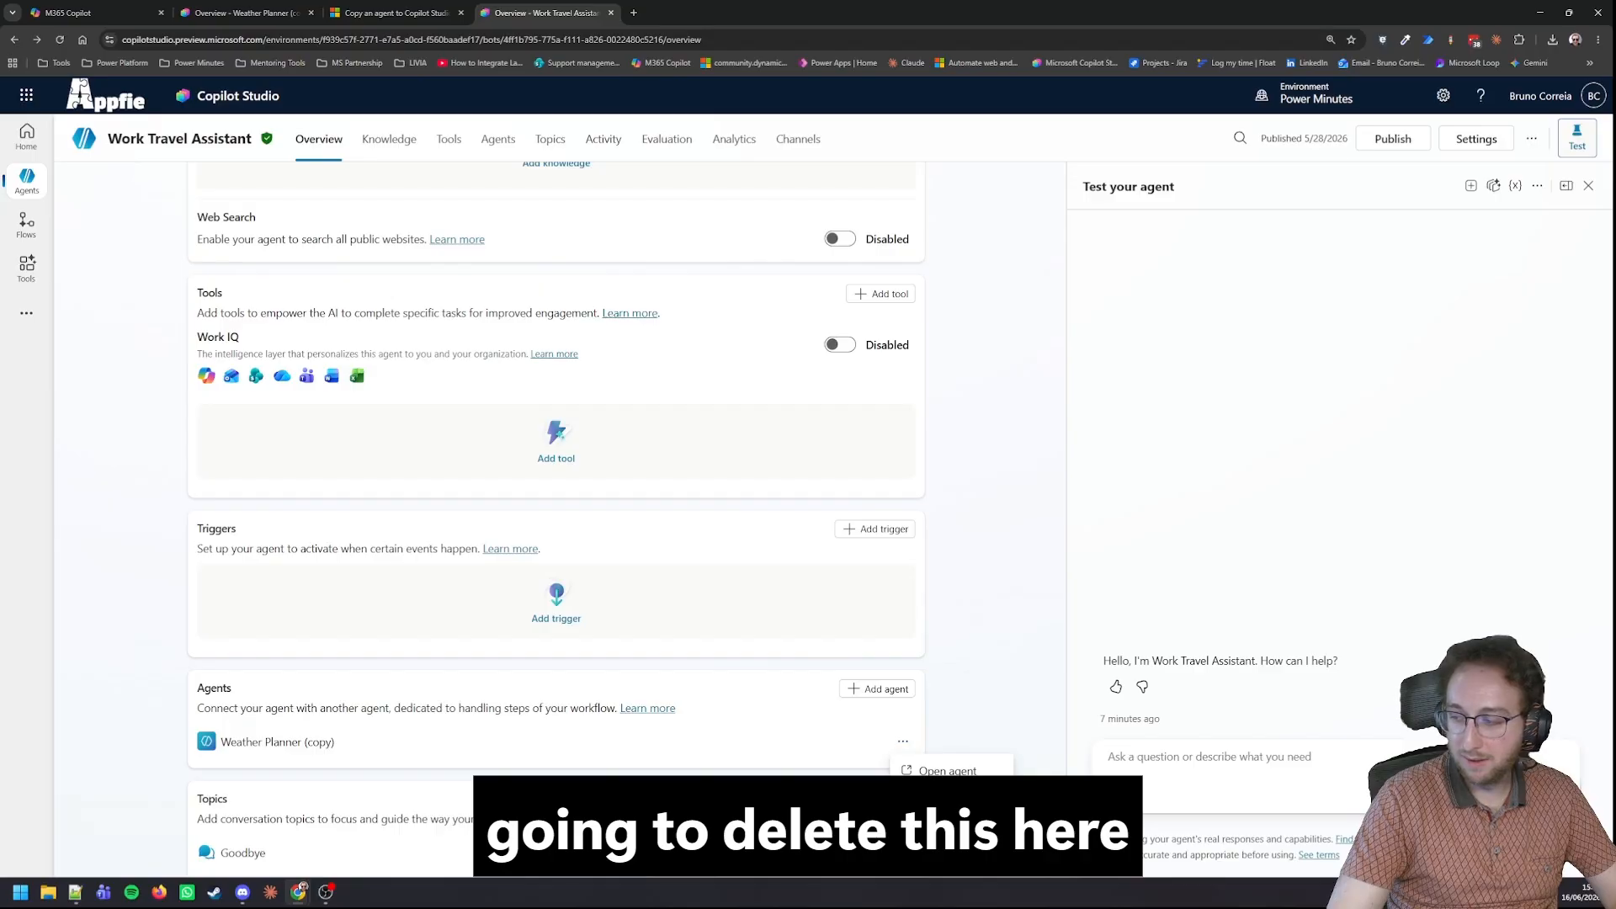
pyautogui.click(934, 798)
pyautogui.click(894, 516)
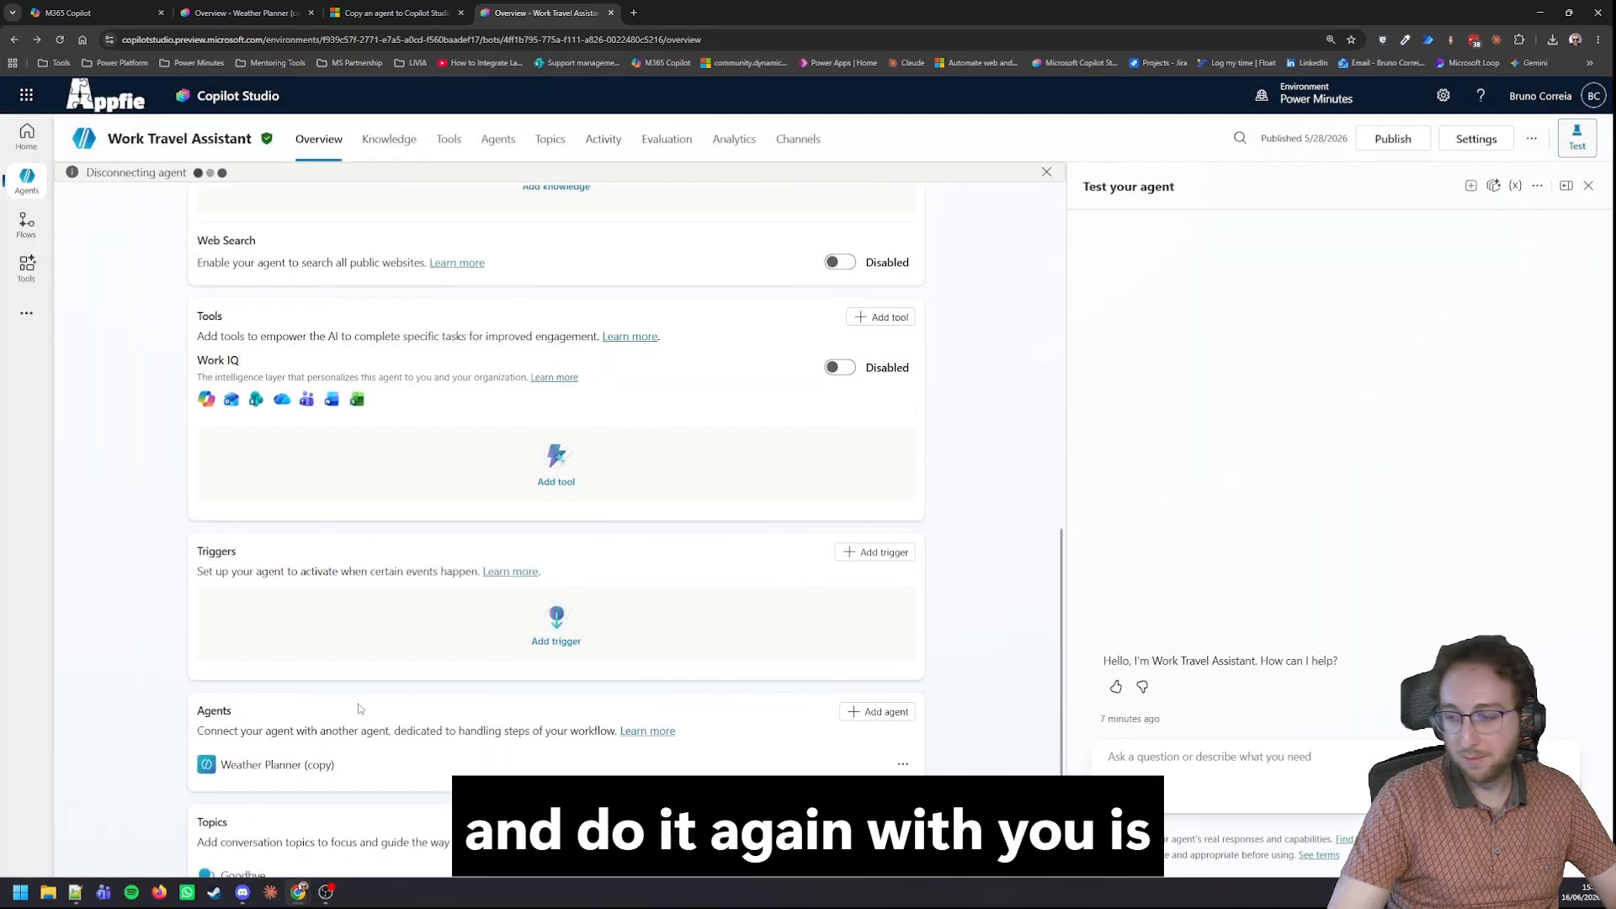
pyautogui.click(903, 764)
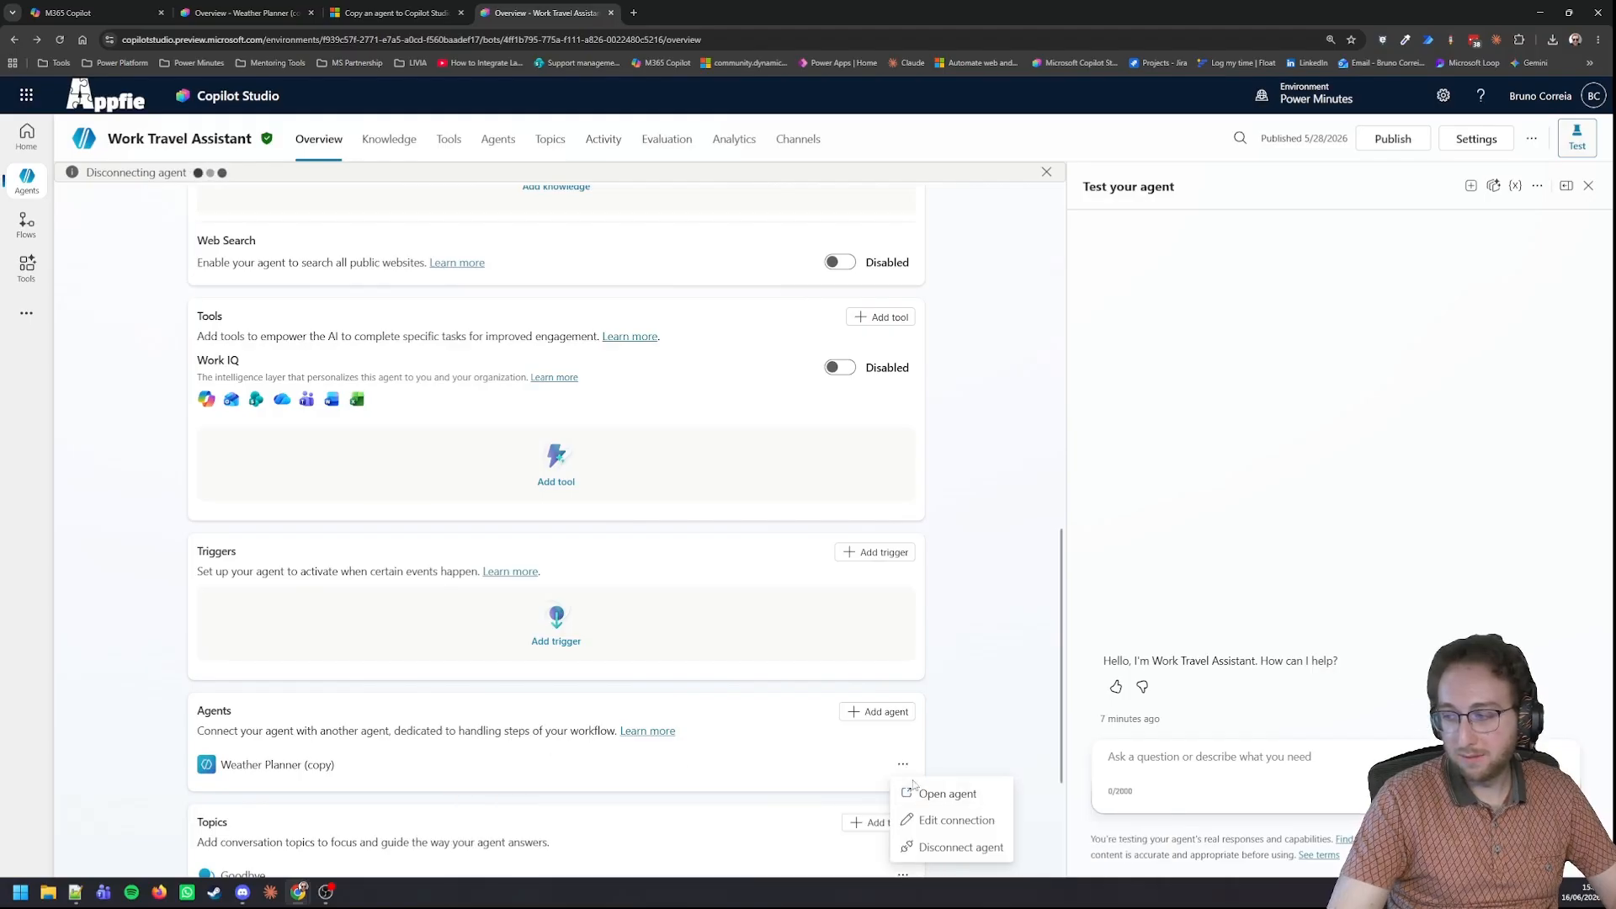
pyautogui.click(941, 829)
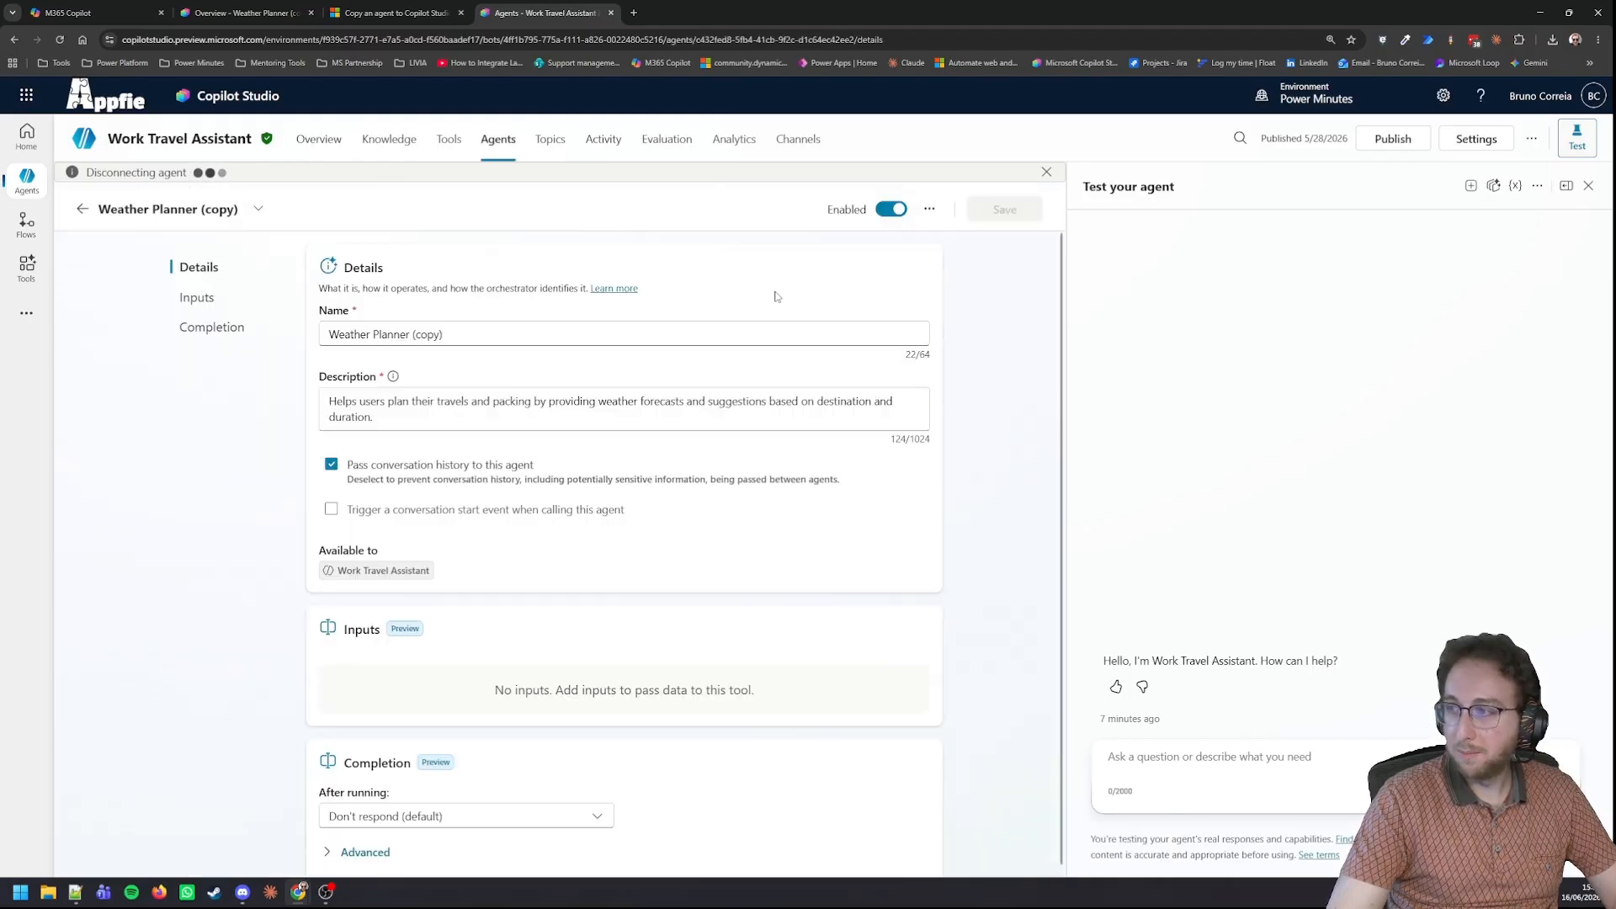
pyautogui.click(930, 211)
pyautogui.click(929, 209)
pyautogui.click(948, 262)
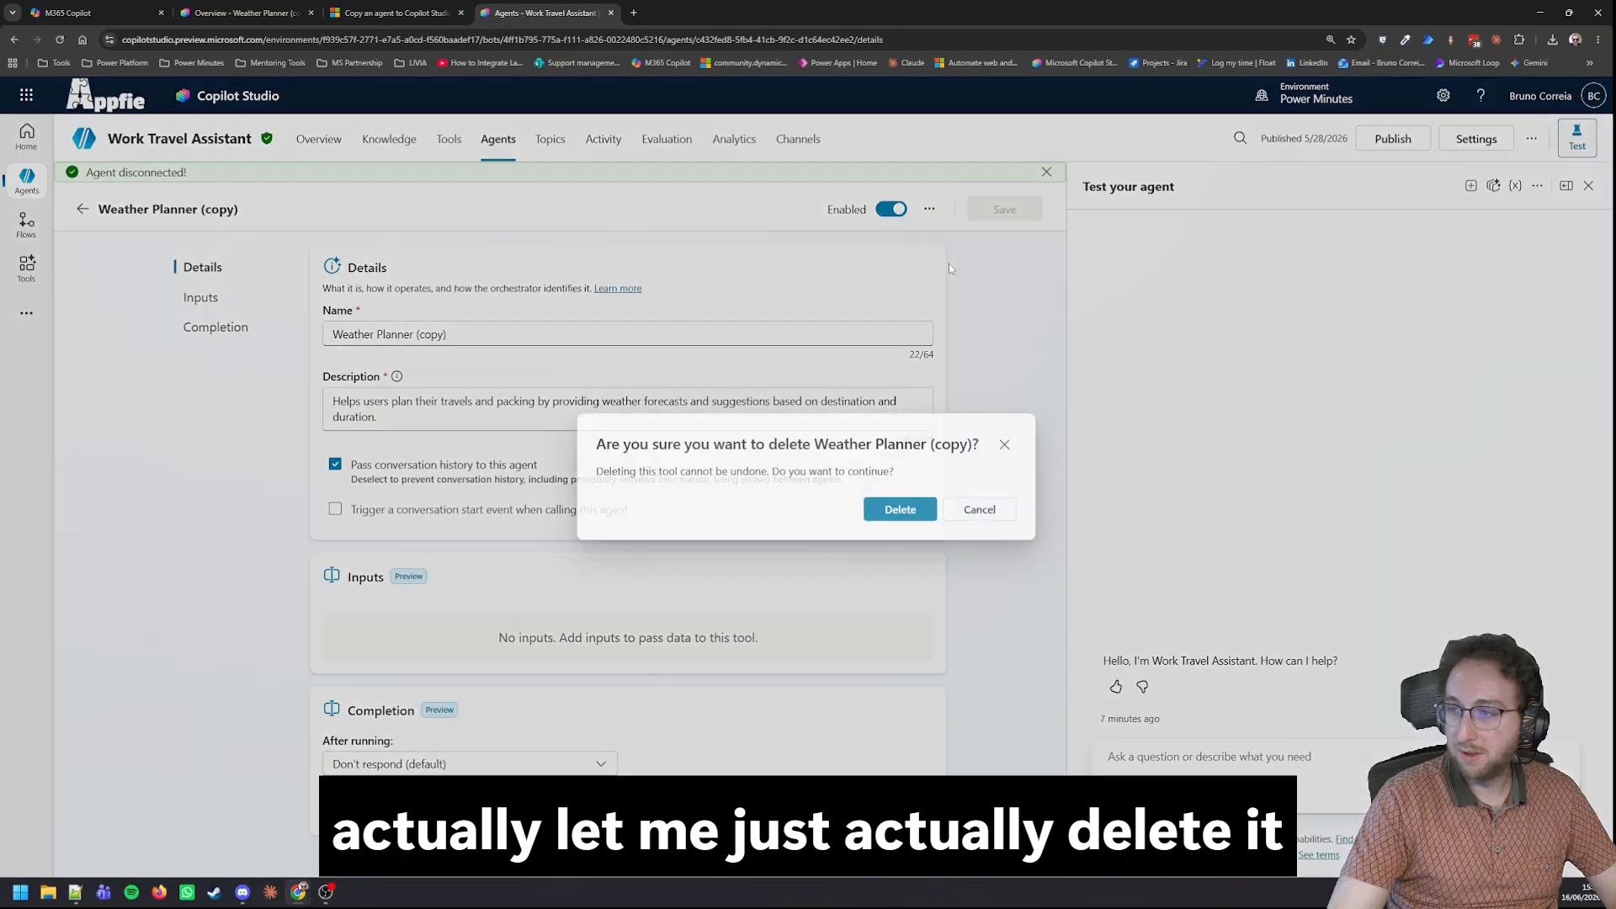
pyautogui.click(900, 514)
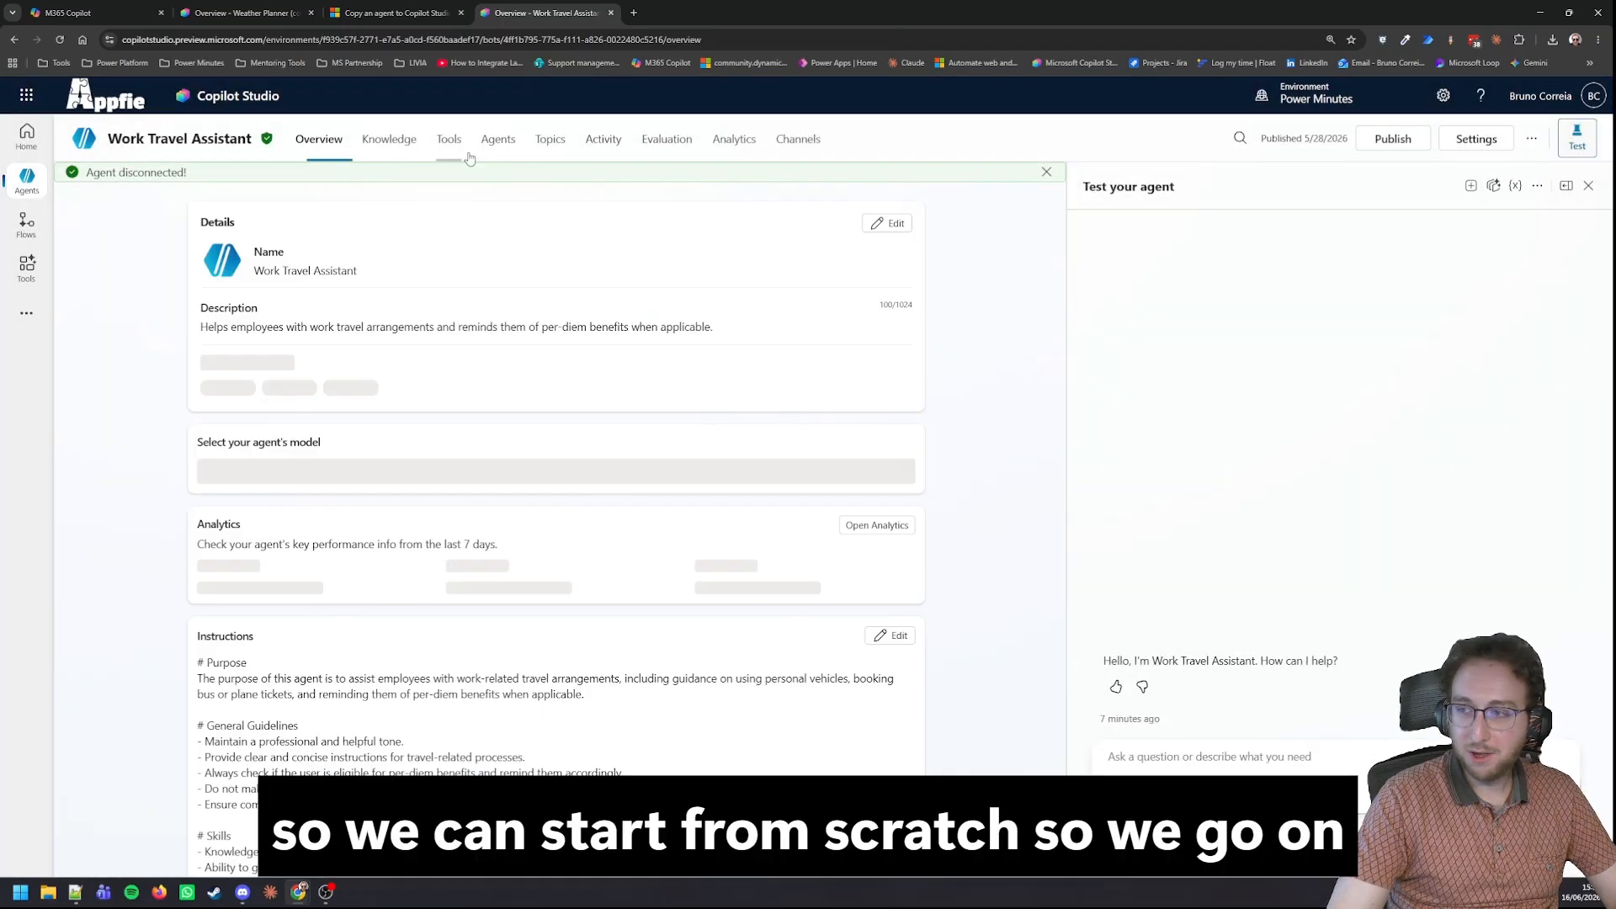
# Find the published Weather Planner (copy) agent by searching for "wea" and connect it to Work Travel Assistant with conversation history passed on.
pyautogui.scroll(-5, 494, 486)
pyautogui.scroll(-10, 127, 506)
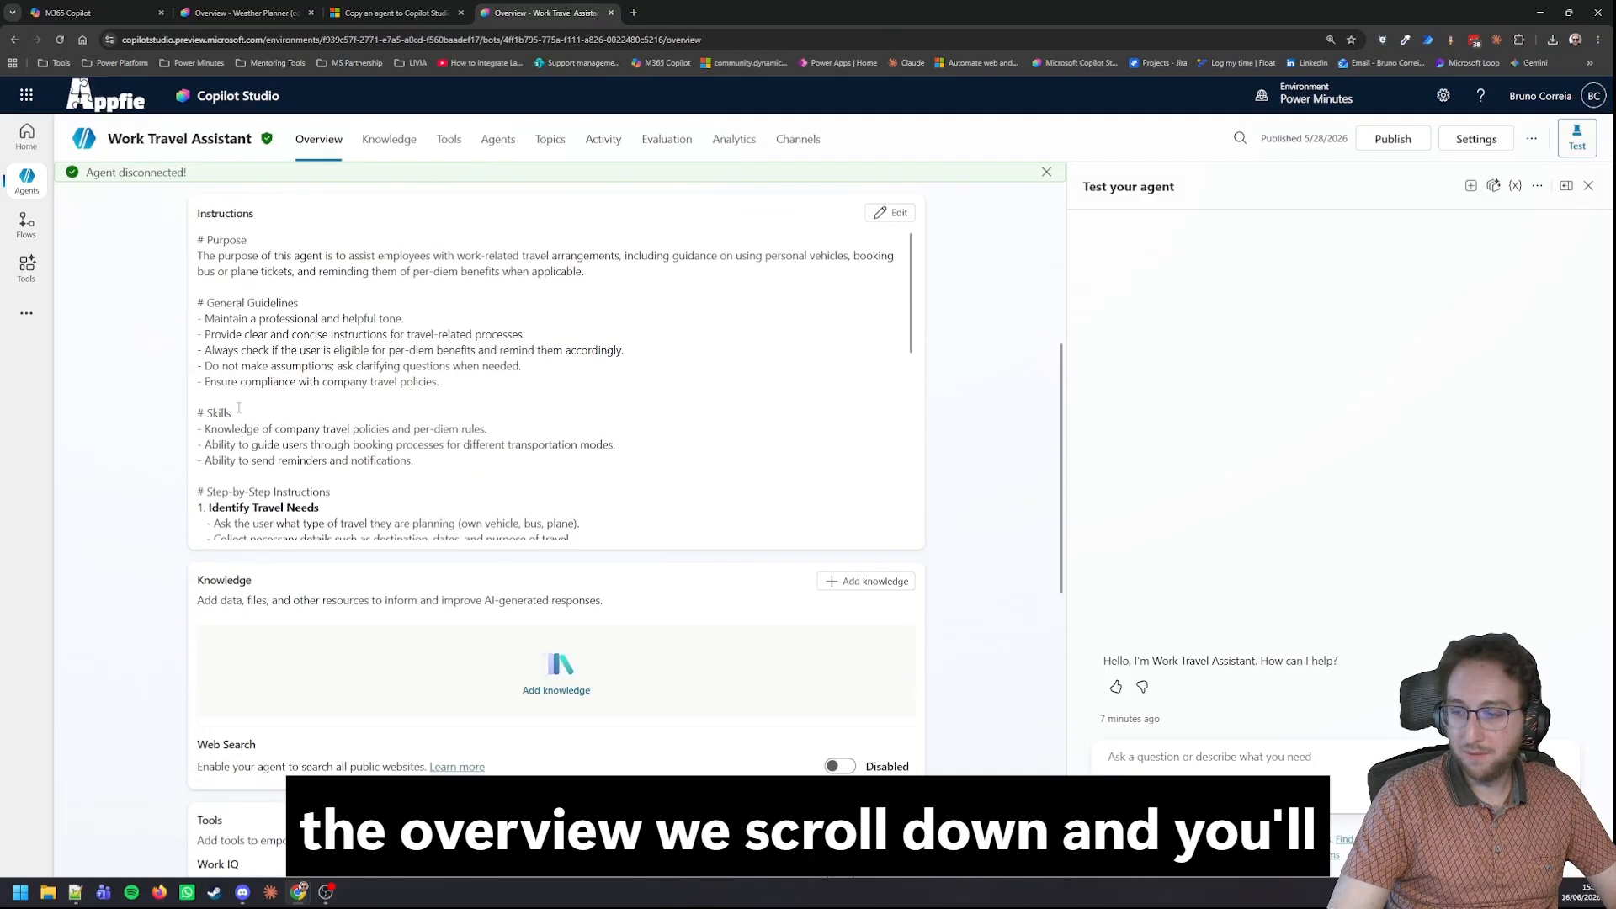
pyautogui.scroll(-4, 127, 506)
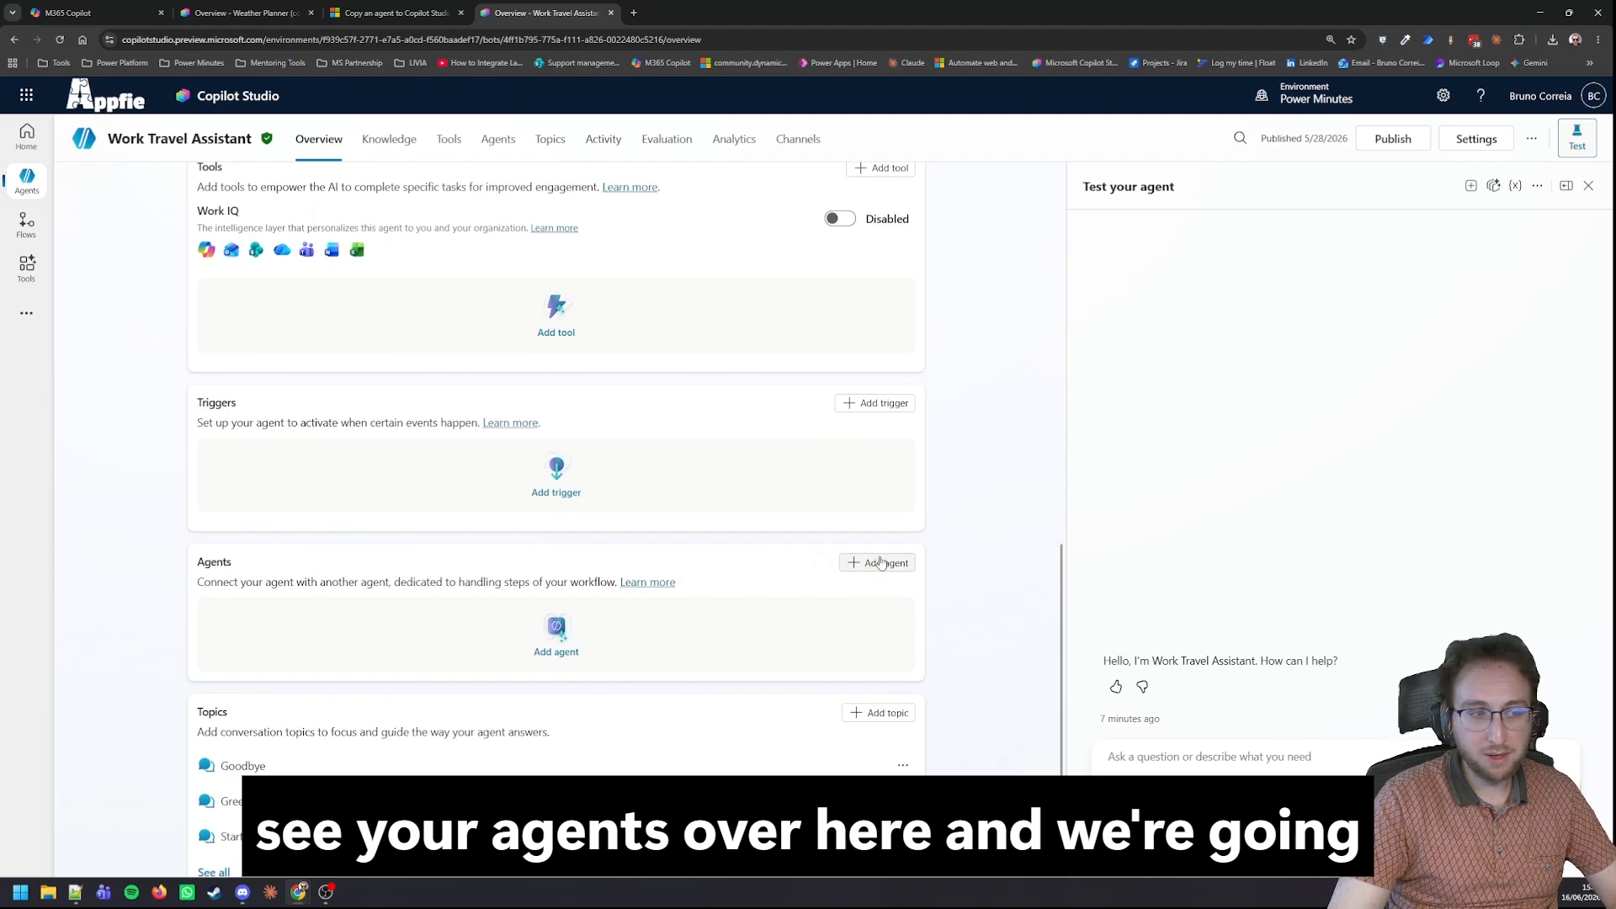
pyautogui.click(876, 569)
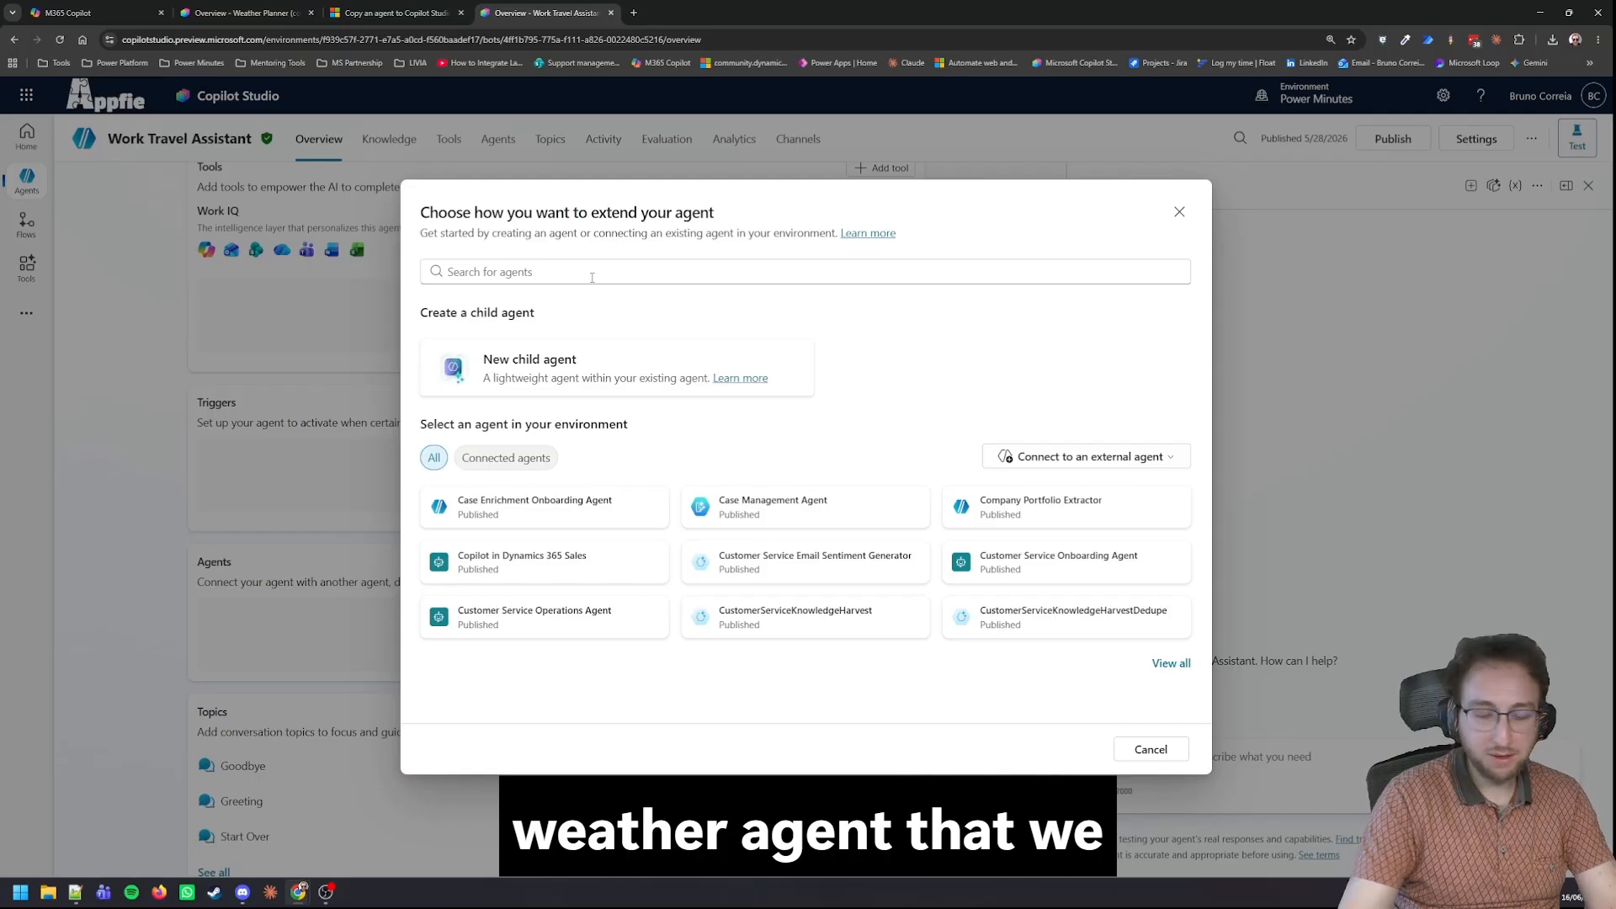
pyautogui.click(1179, 211)
pyautogui.click(876, 561)
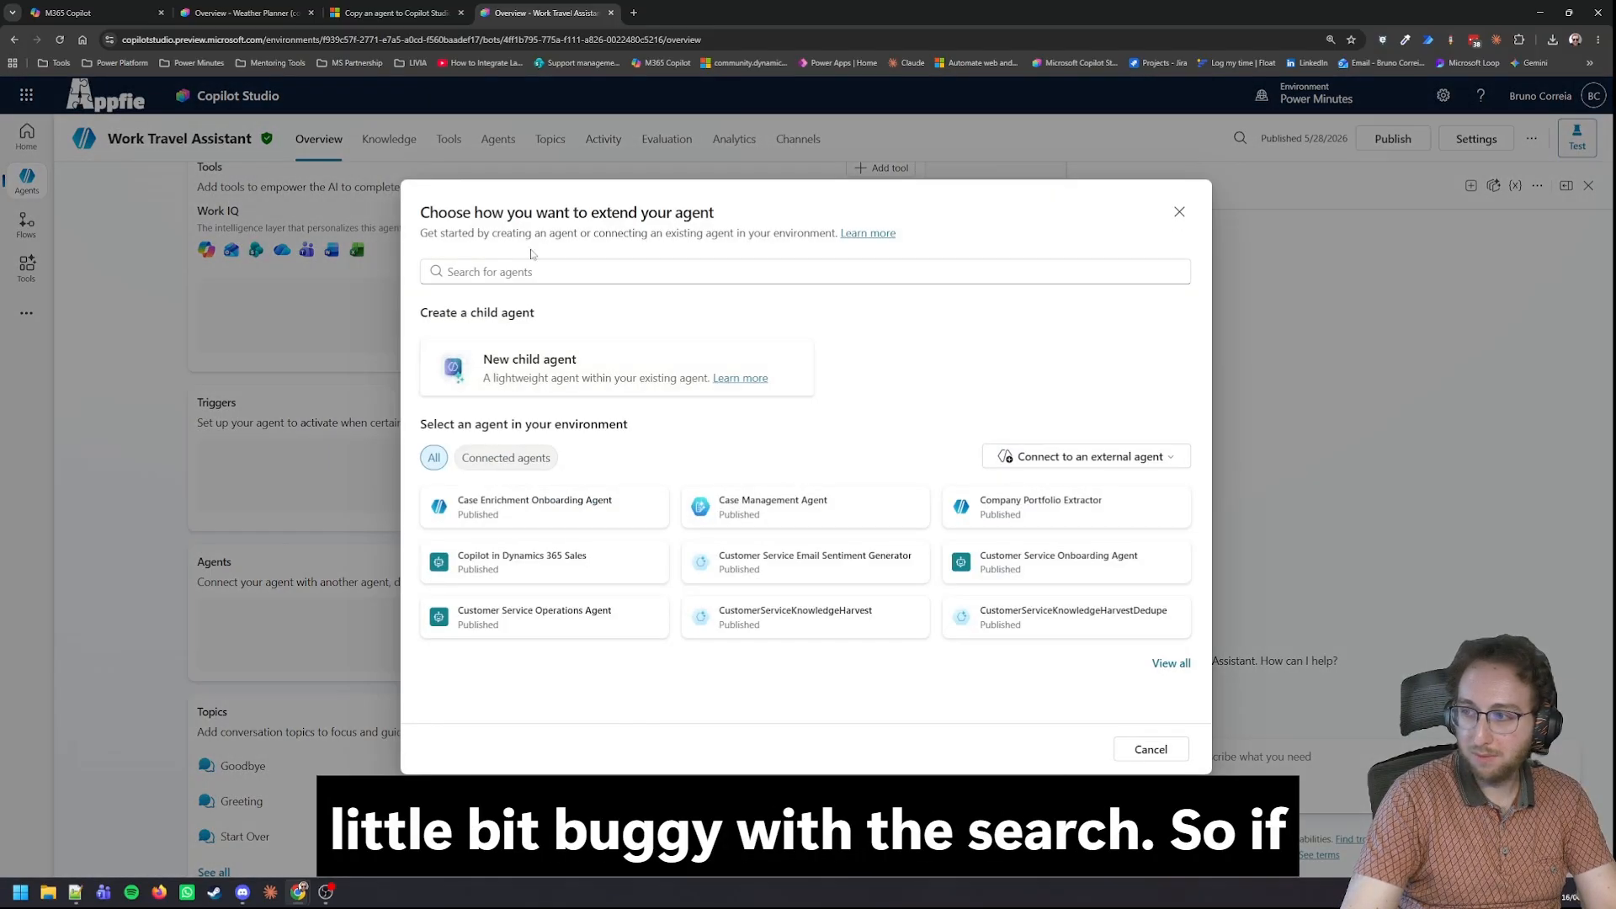
pyautogui.click(529, 271)
pyautogui.write('wea')
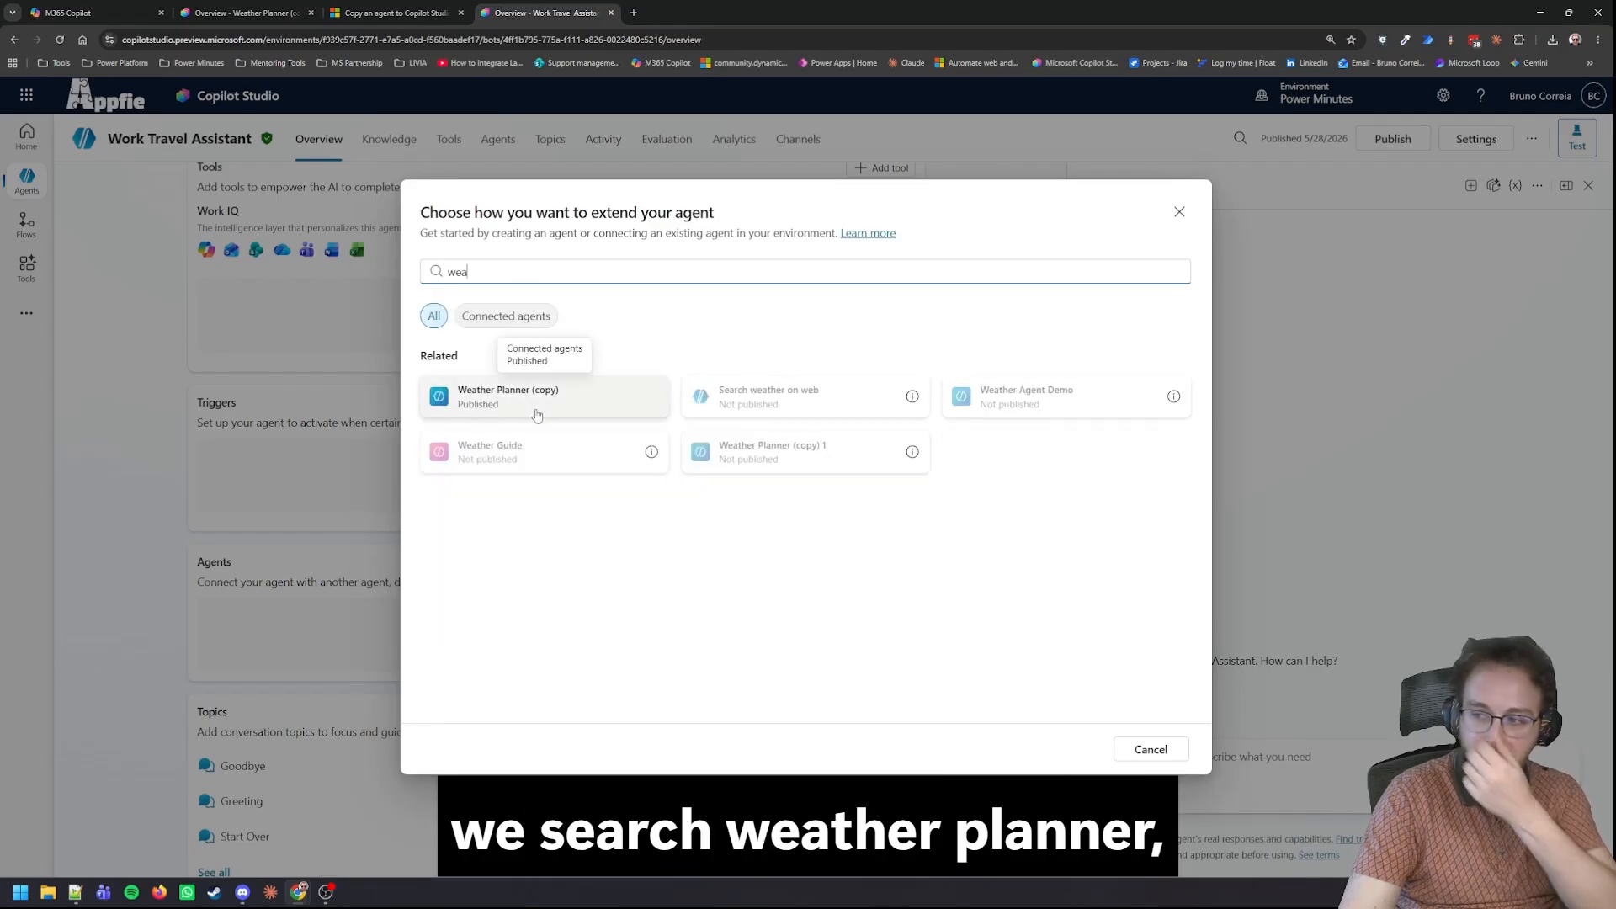
pyautogui.click(563, 410)
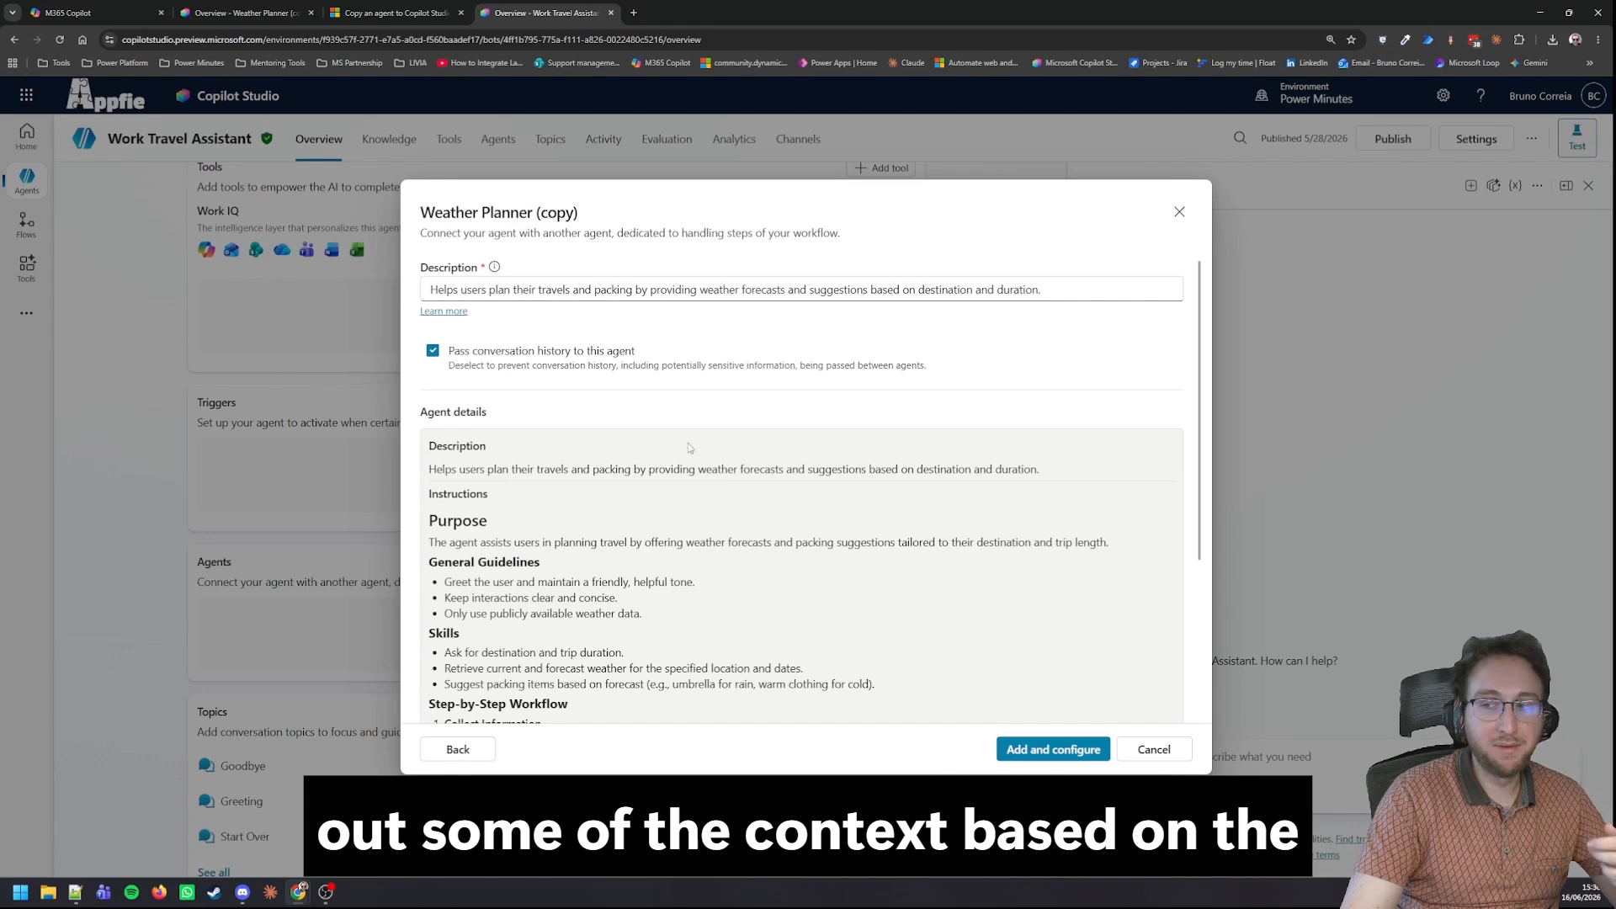
pyautogui.scroll(-2, 682, 474)
pyautogui.scroll(-1, 682, 474)
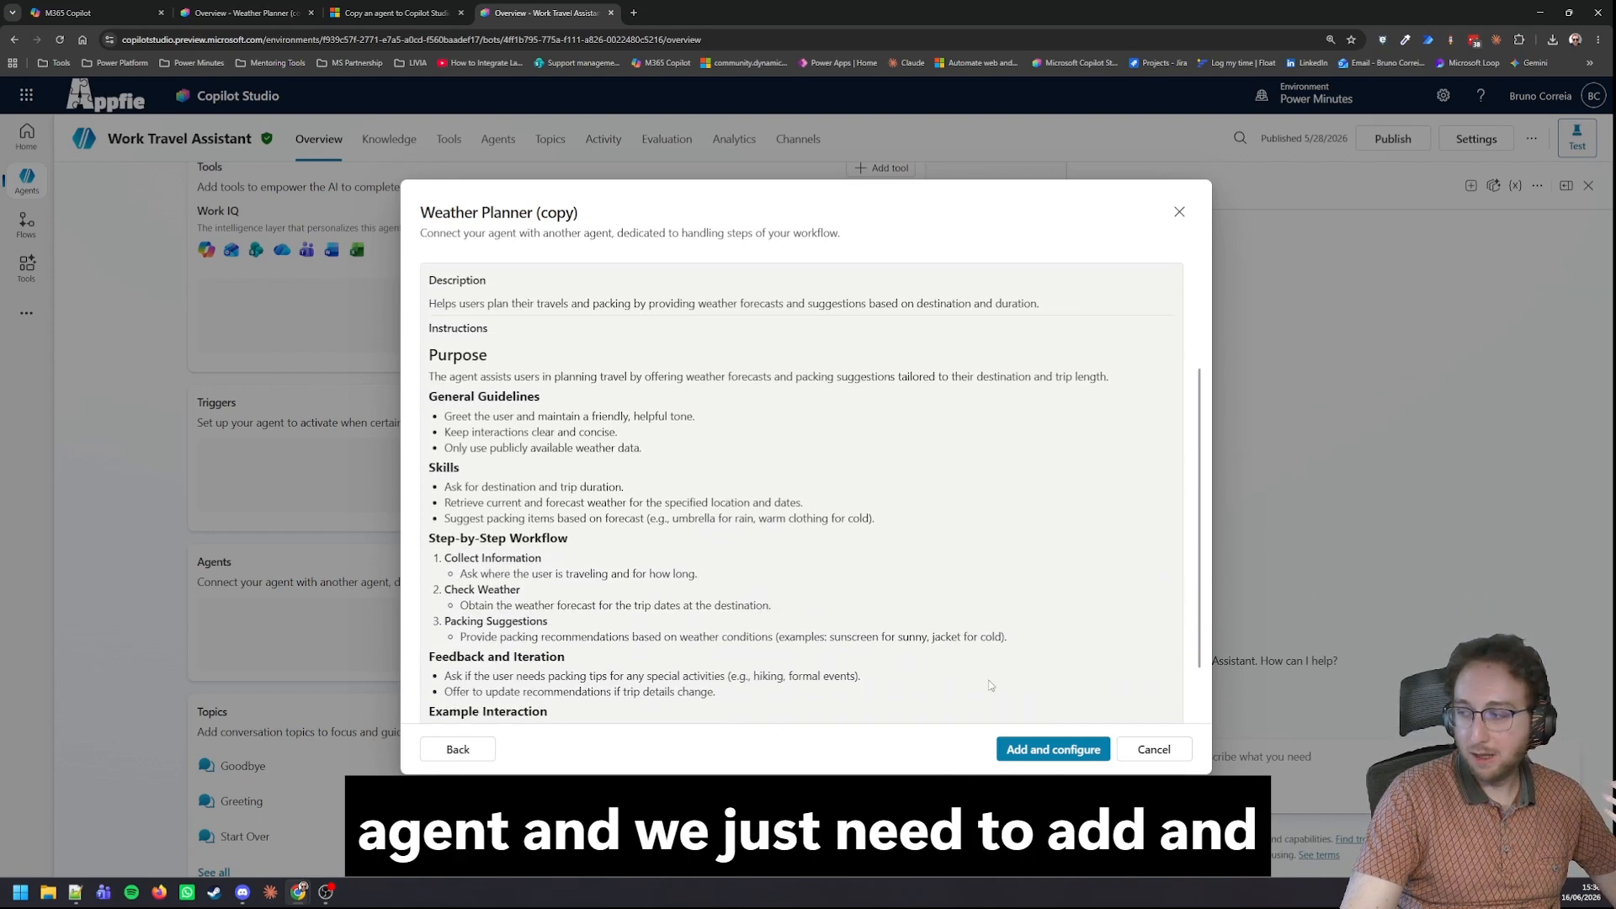
pyautogui.click(1036, 752)
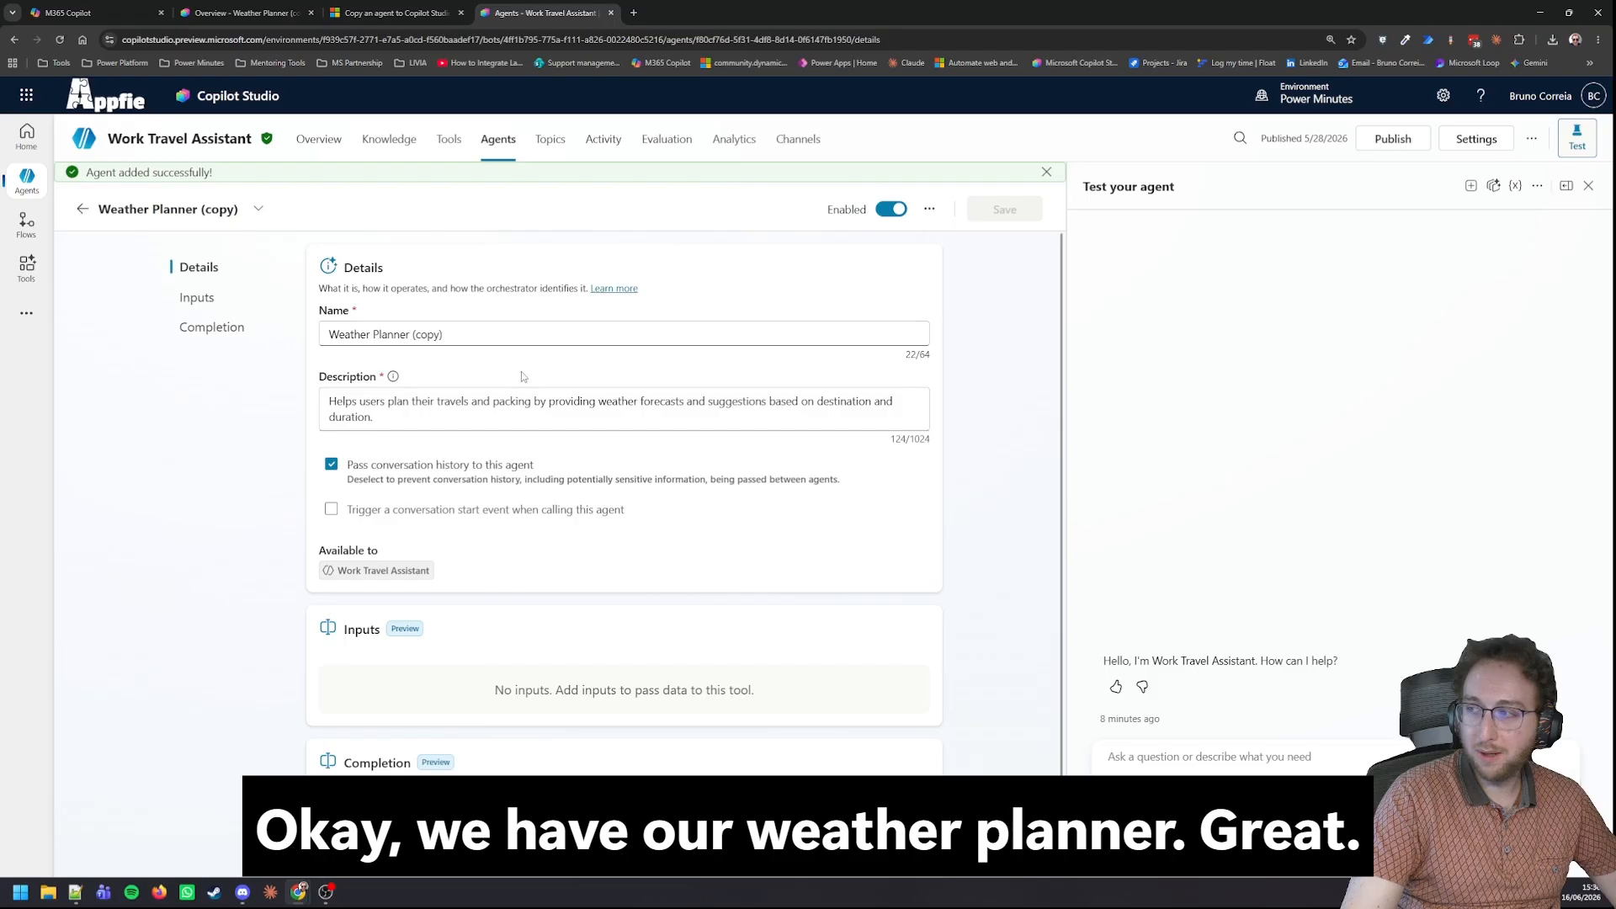
# In a new test session, ask: "I'm going to the EPPC in Coppenhagen, I will stay on the week of the 29th. How should I prepare my clothes?".
pyautogui.click(1470, 185)
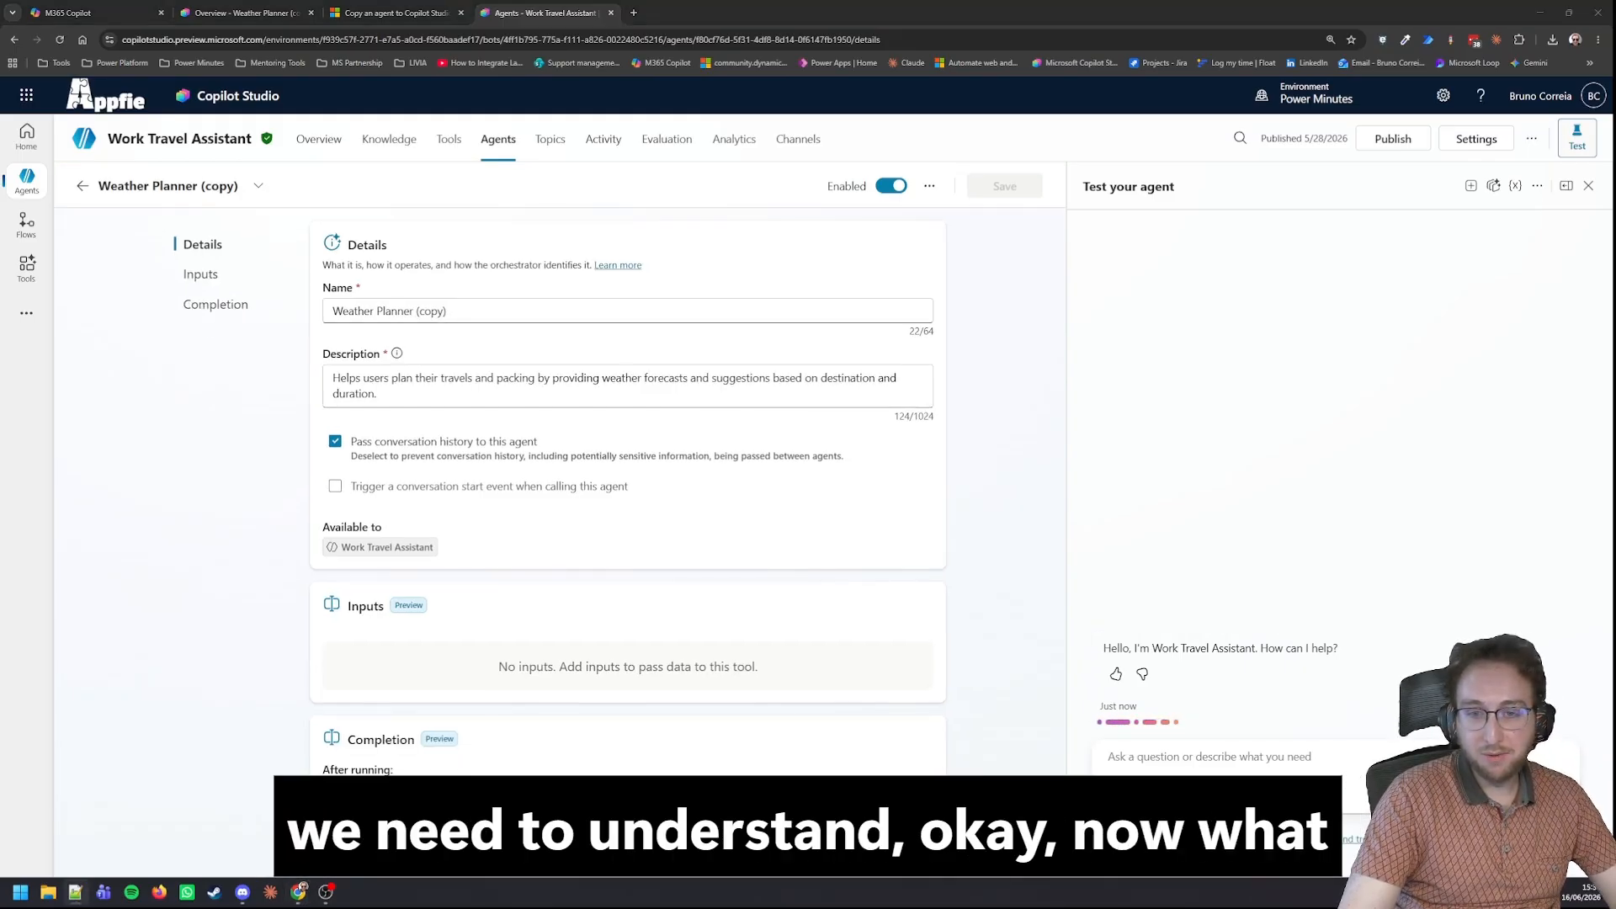
pyautogui.click(1136, 760)
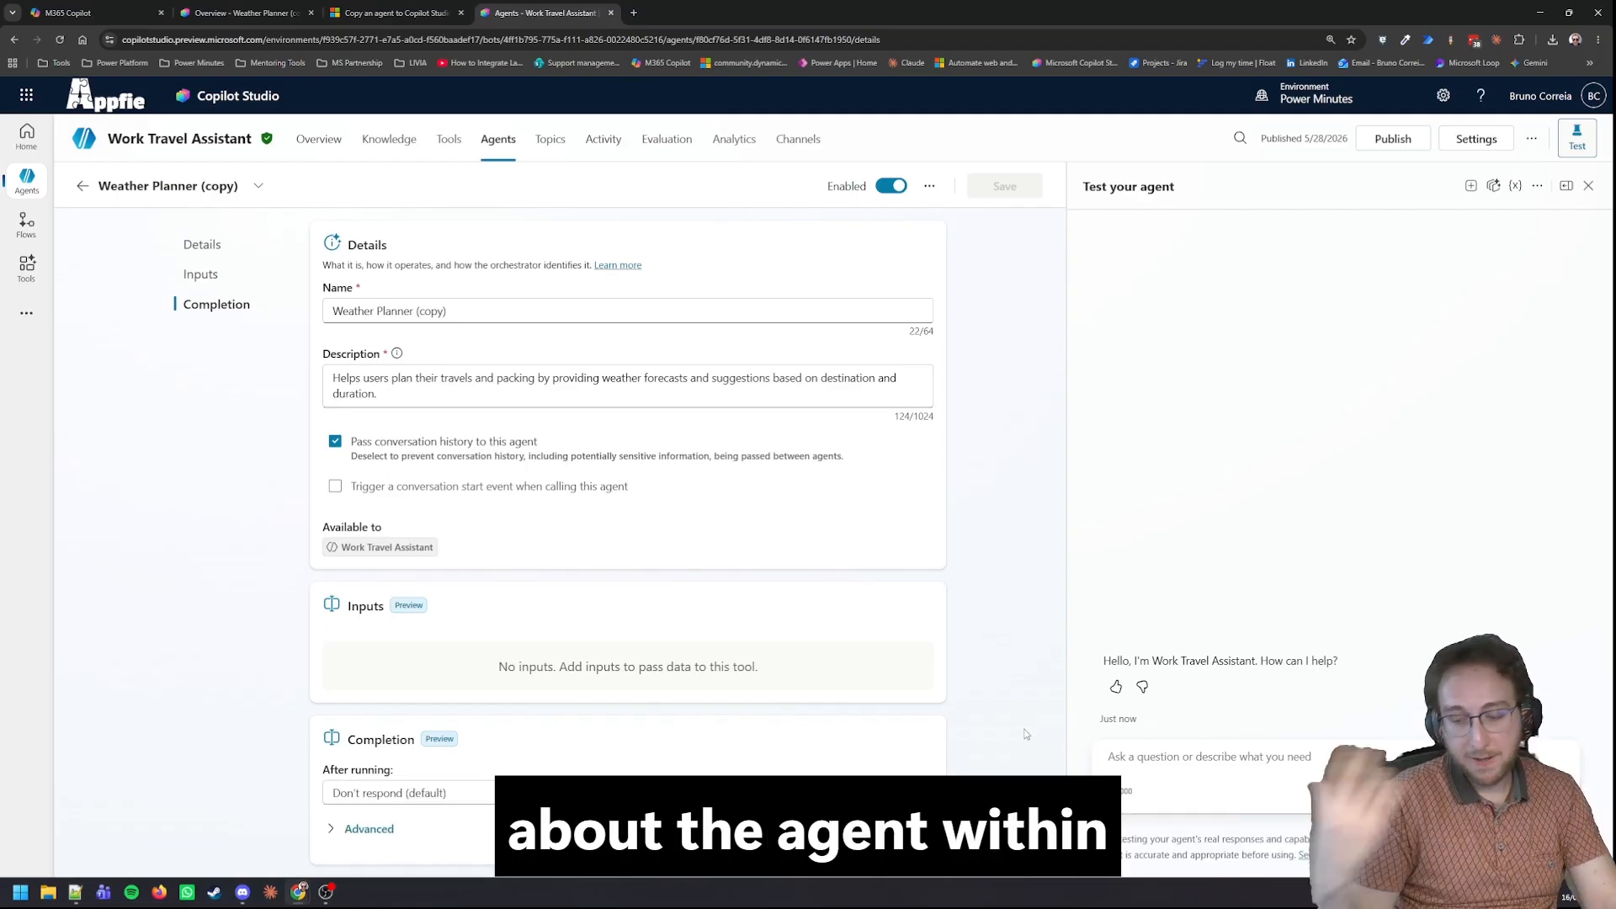
pyautogui.hotkey('ctrl', 'v')
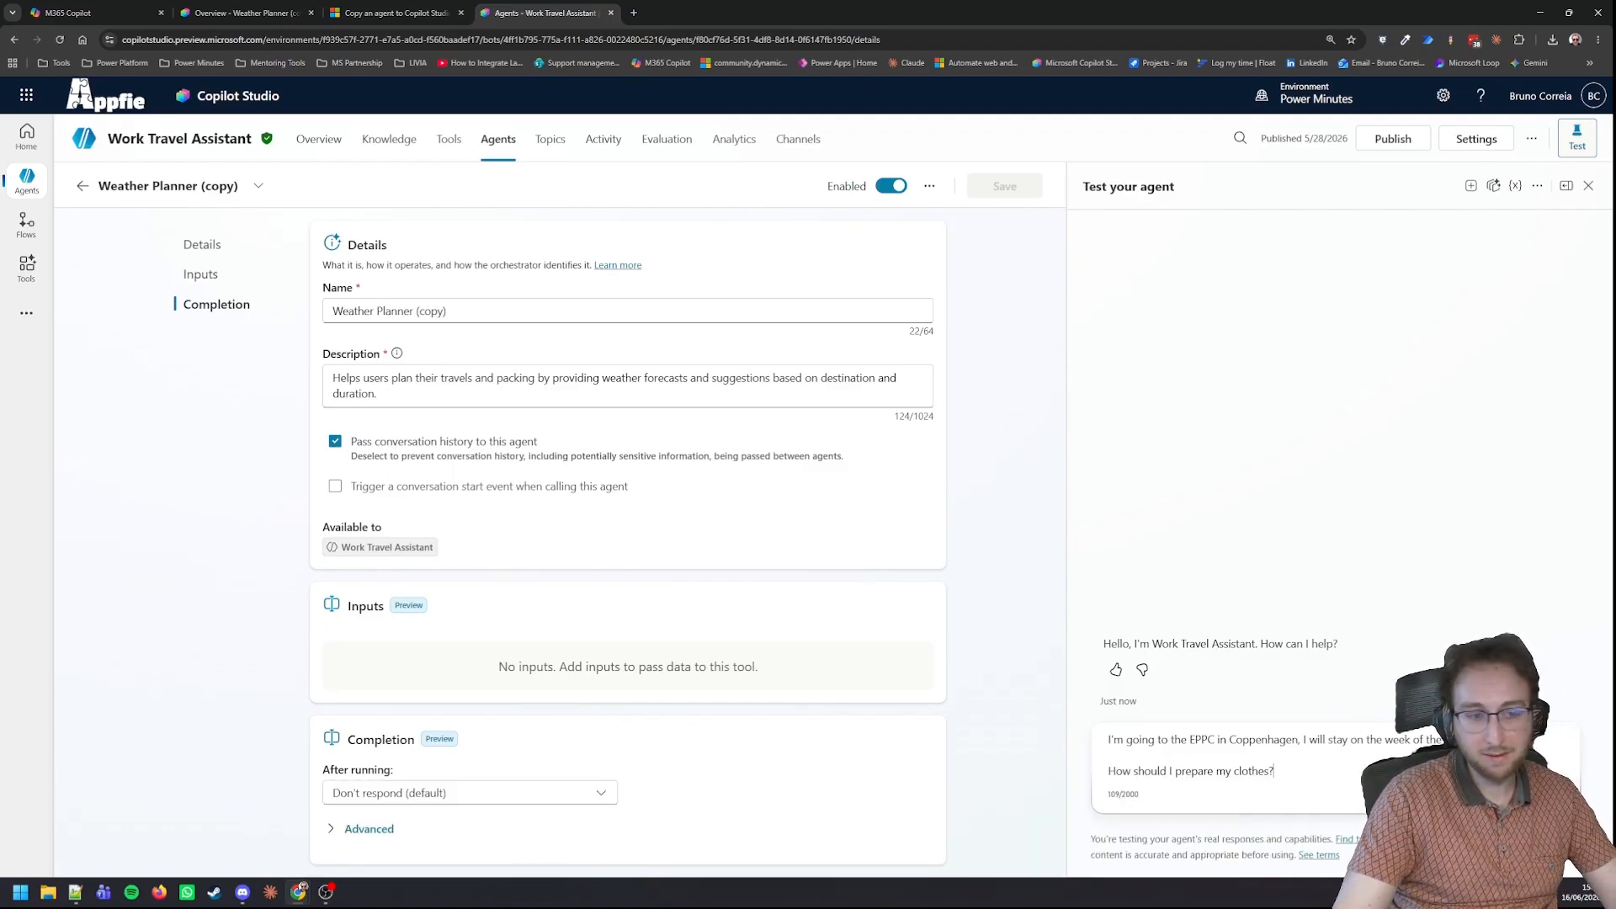
pyautogui.press('Return')
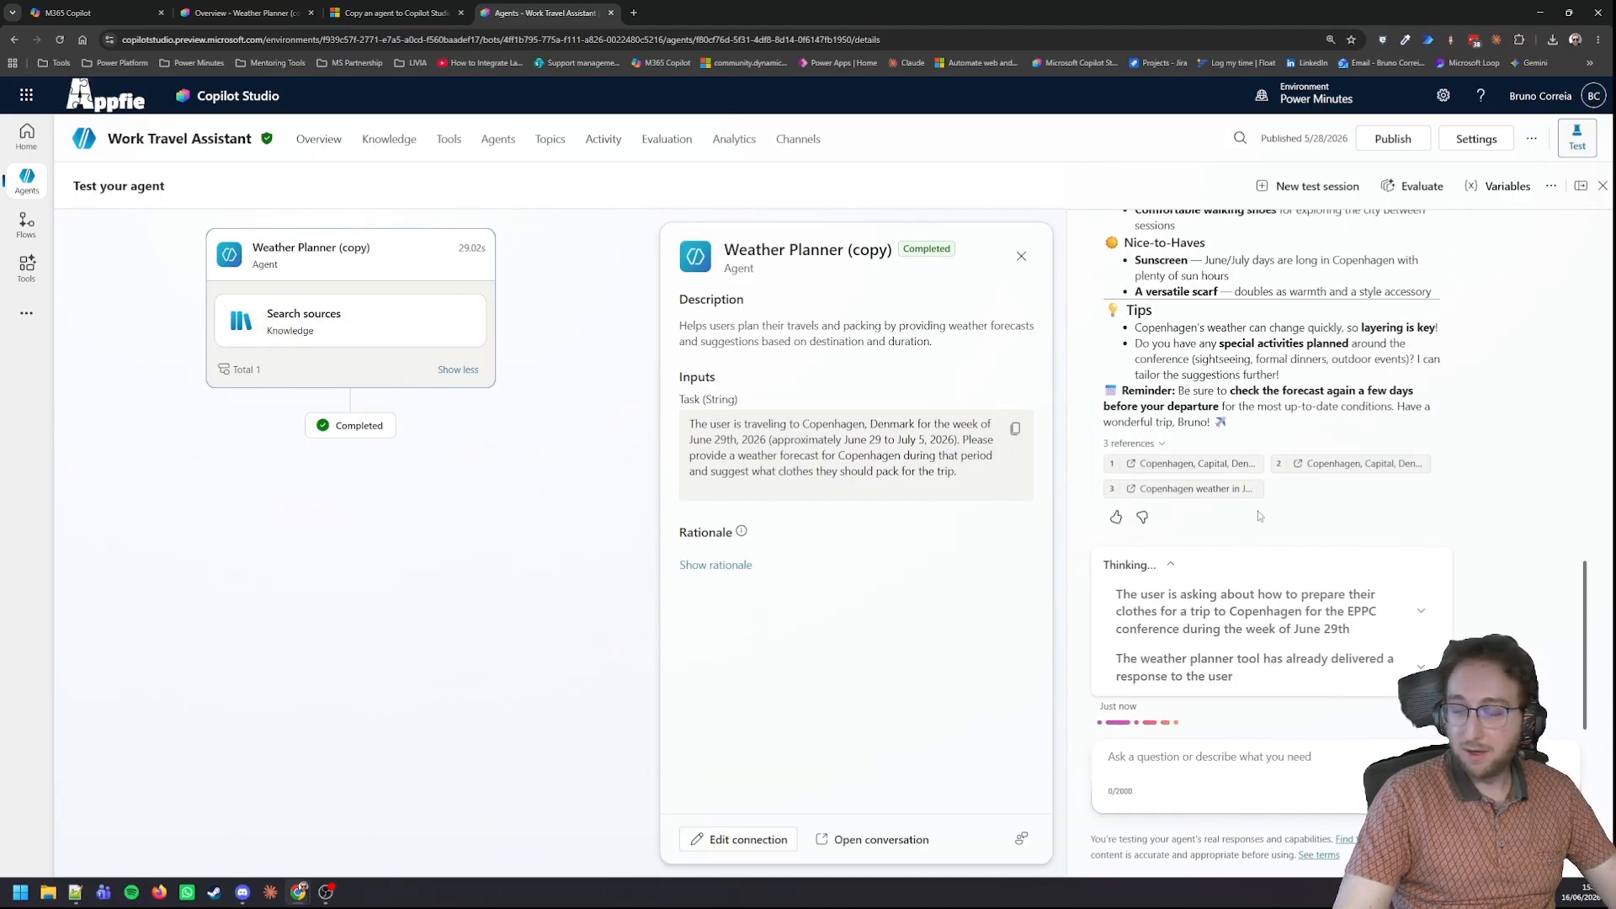
pyautogui.scroll(7, 1254, 547)
pyautogui.scroll(3, 1253, 547)
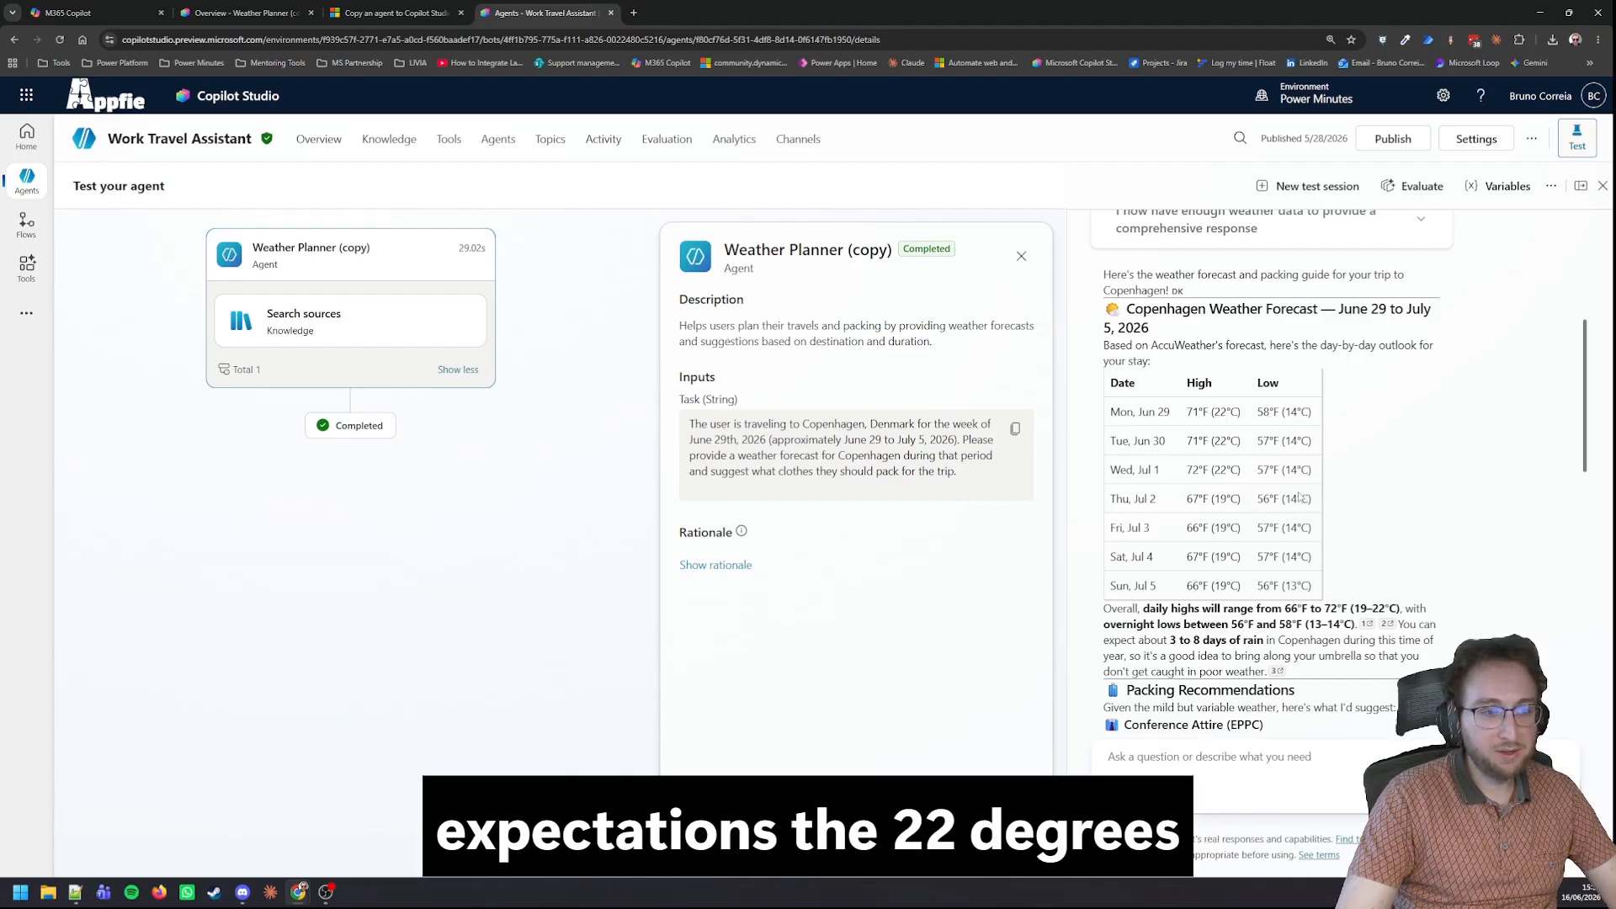
# Read through the agent's test reply, from the Copenhagen forecast through the packing recommendations to the tips and references.
pyautogui.scroll(-3, 1344, 512)
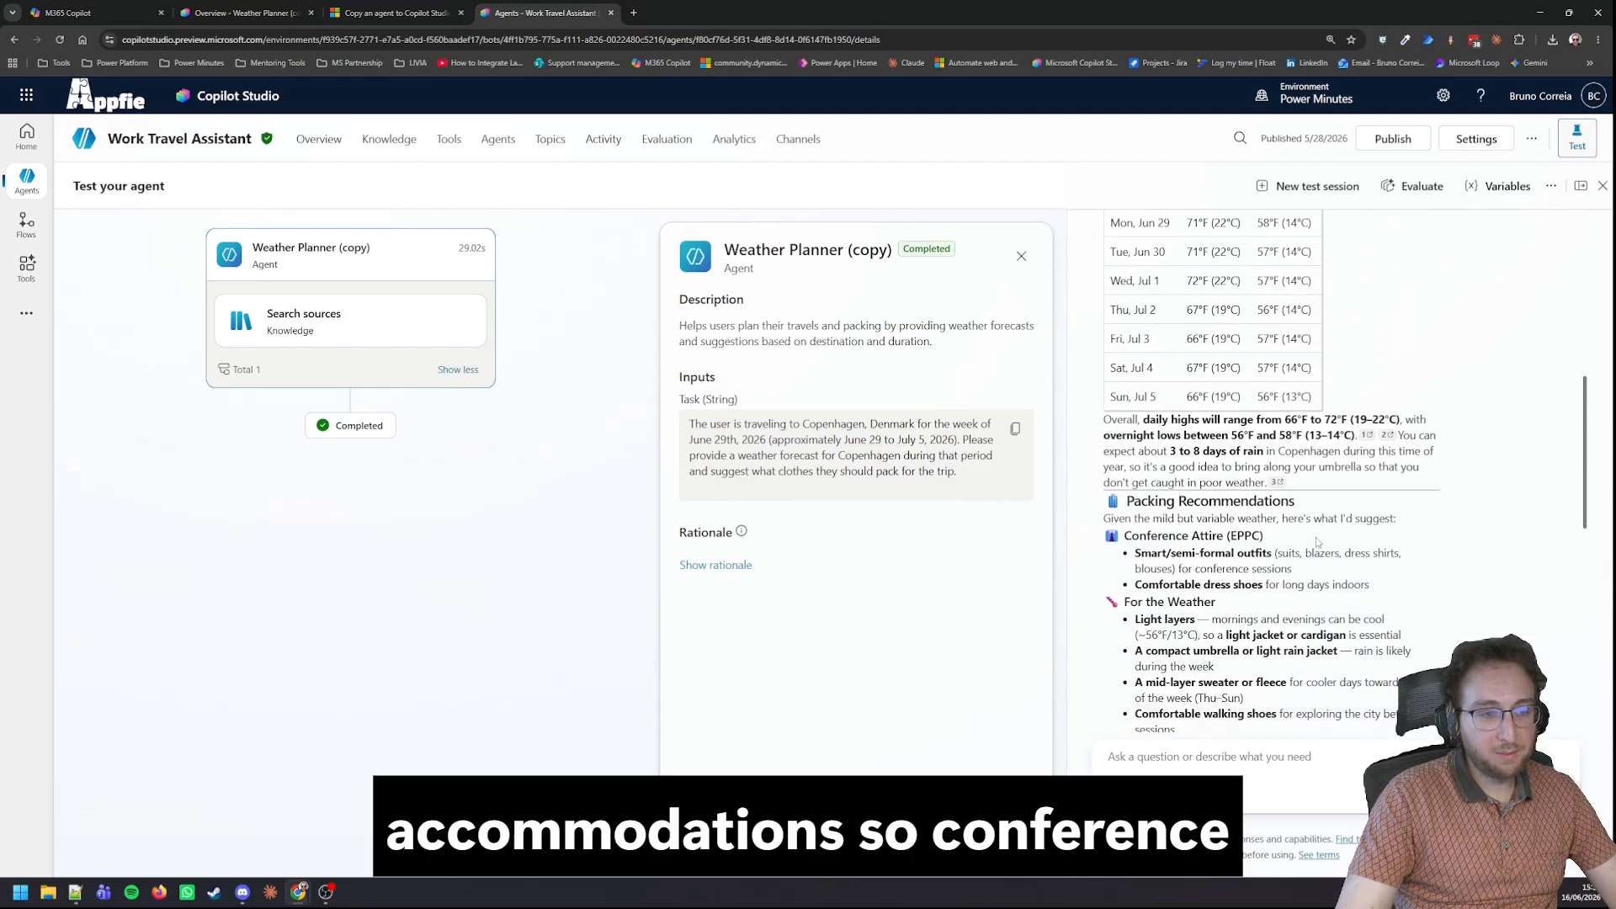
pyautogui.scroll(-1, 1183, 503)
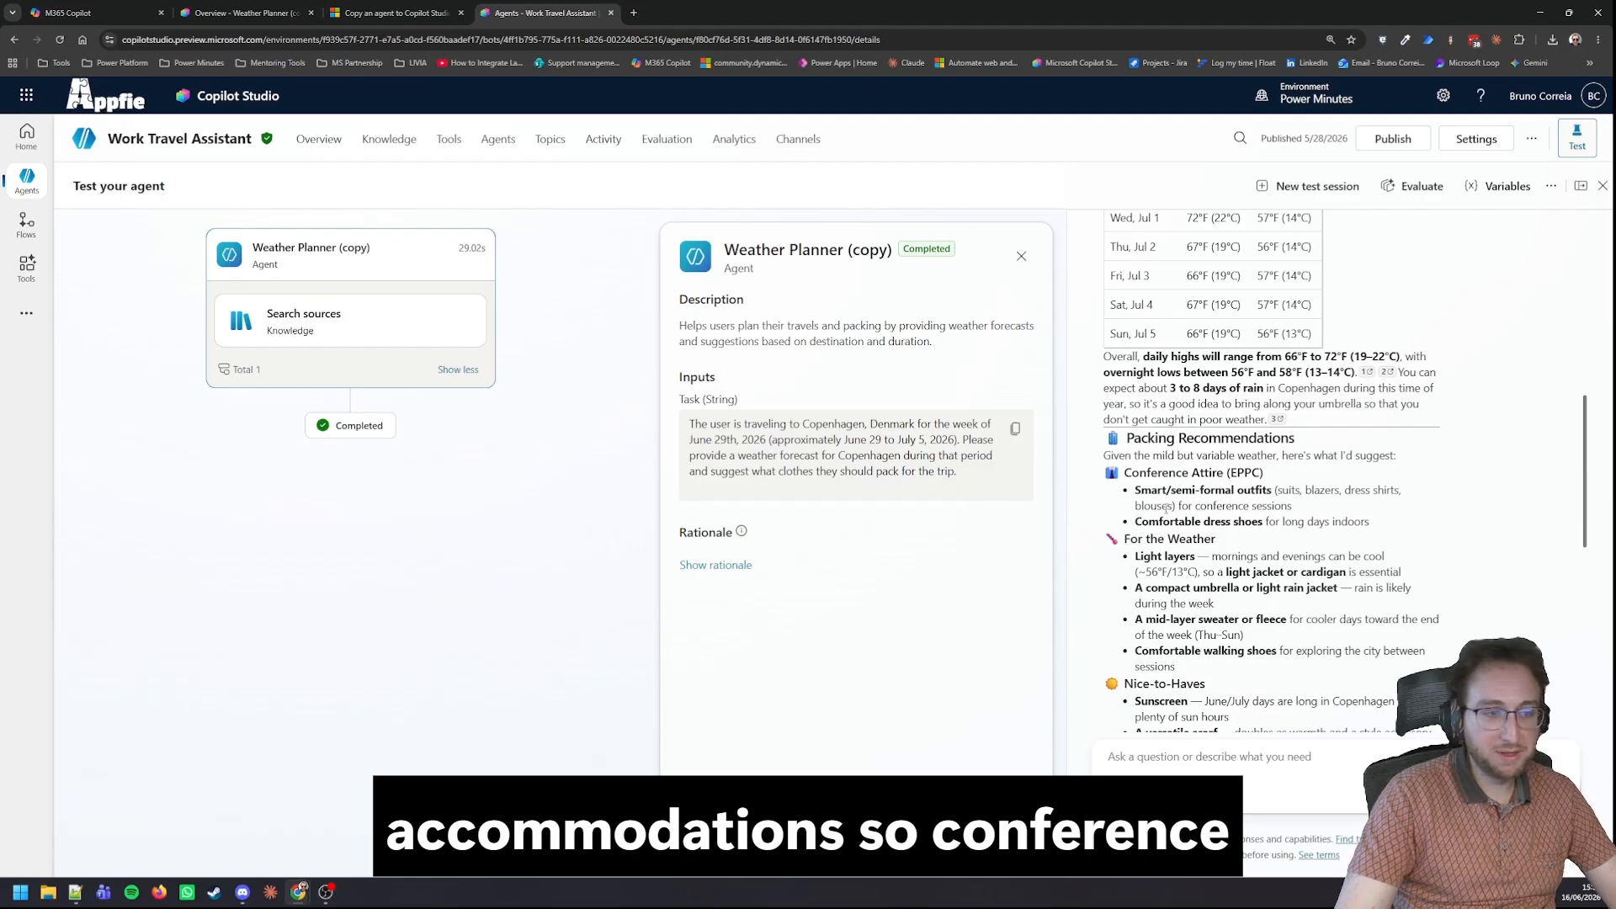
pyautogui.scroll(-1, 1271, 505)
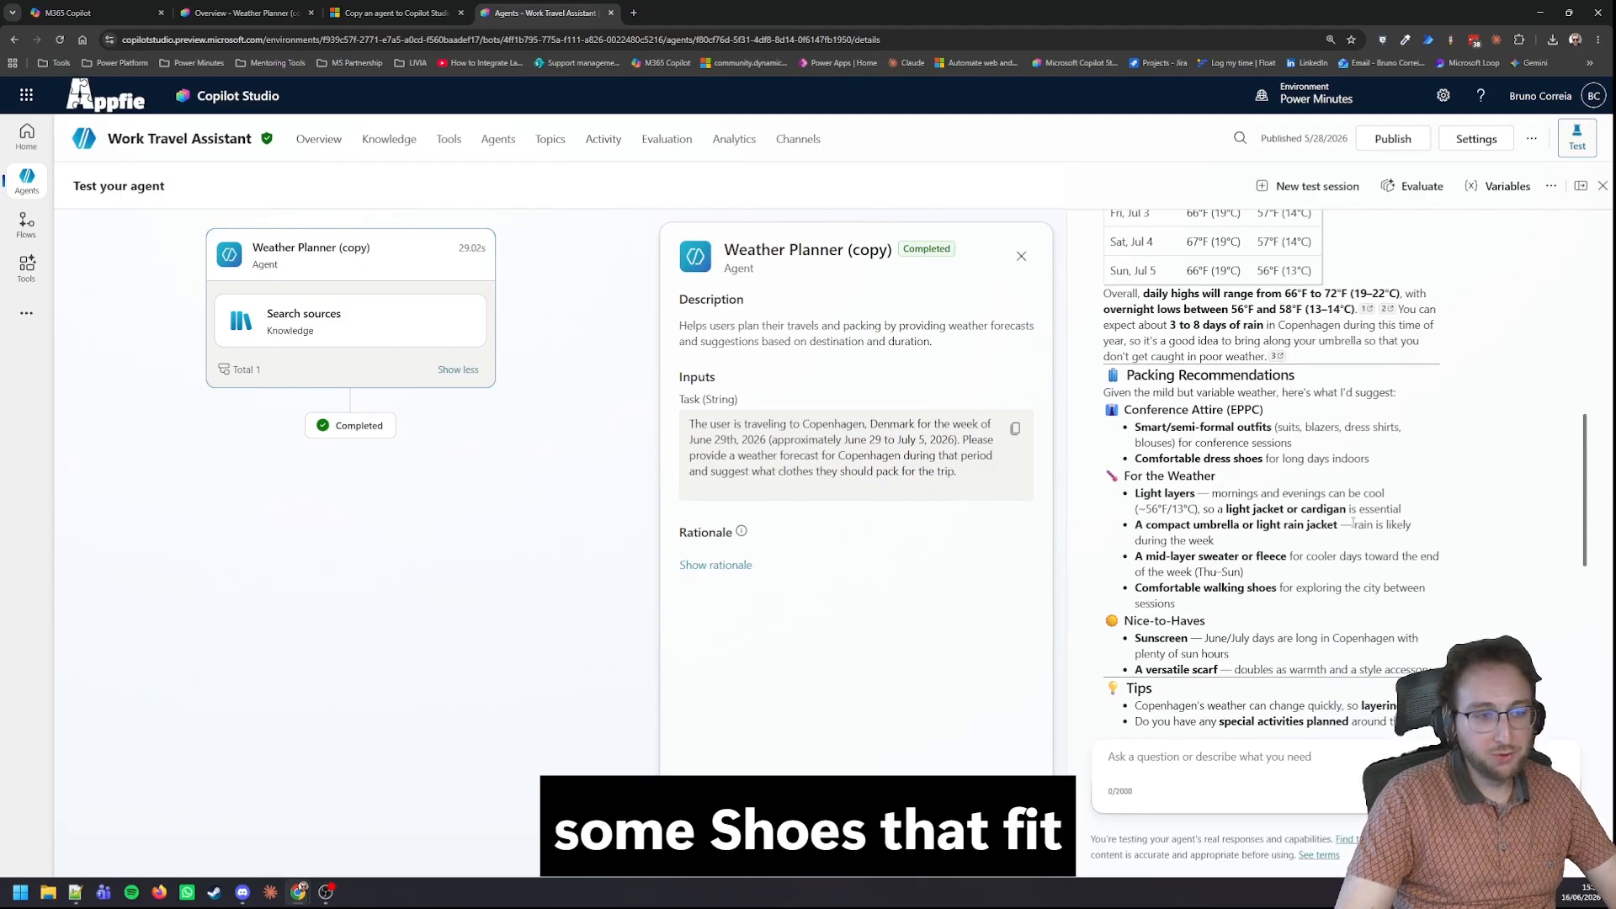
pyautogui.scroll(-1, 1297, 519)
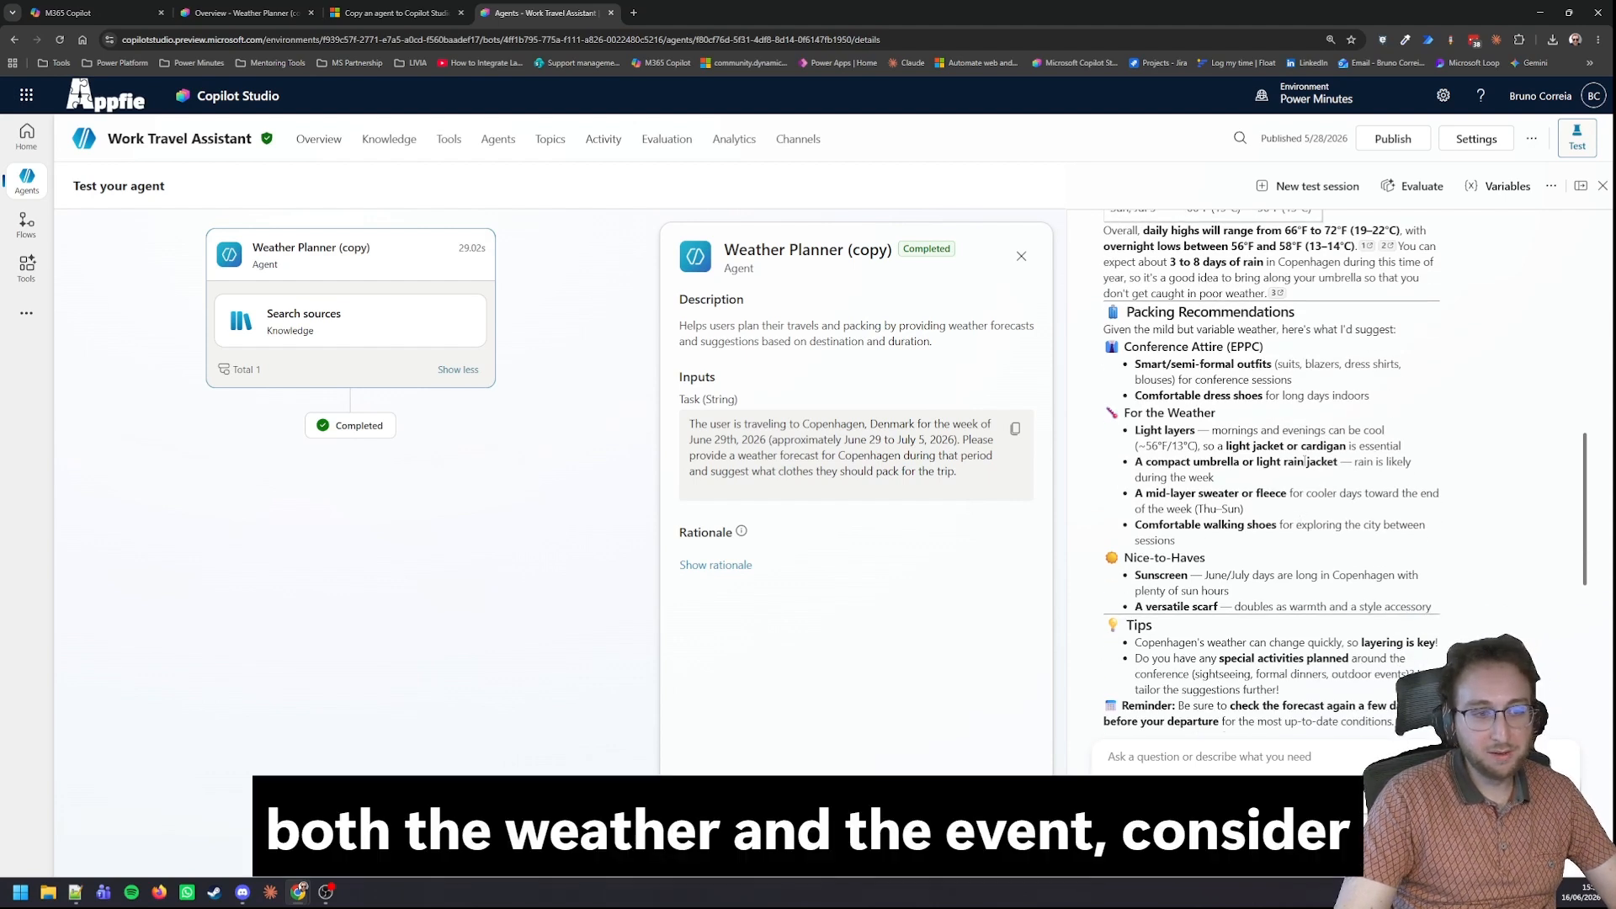
pyautogui.moveTo(1340, 463); pyautogui.dragTo(1262, 464)
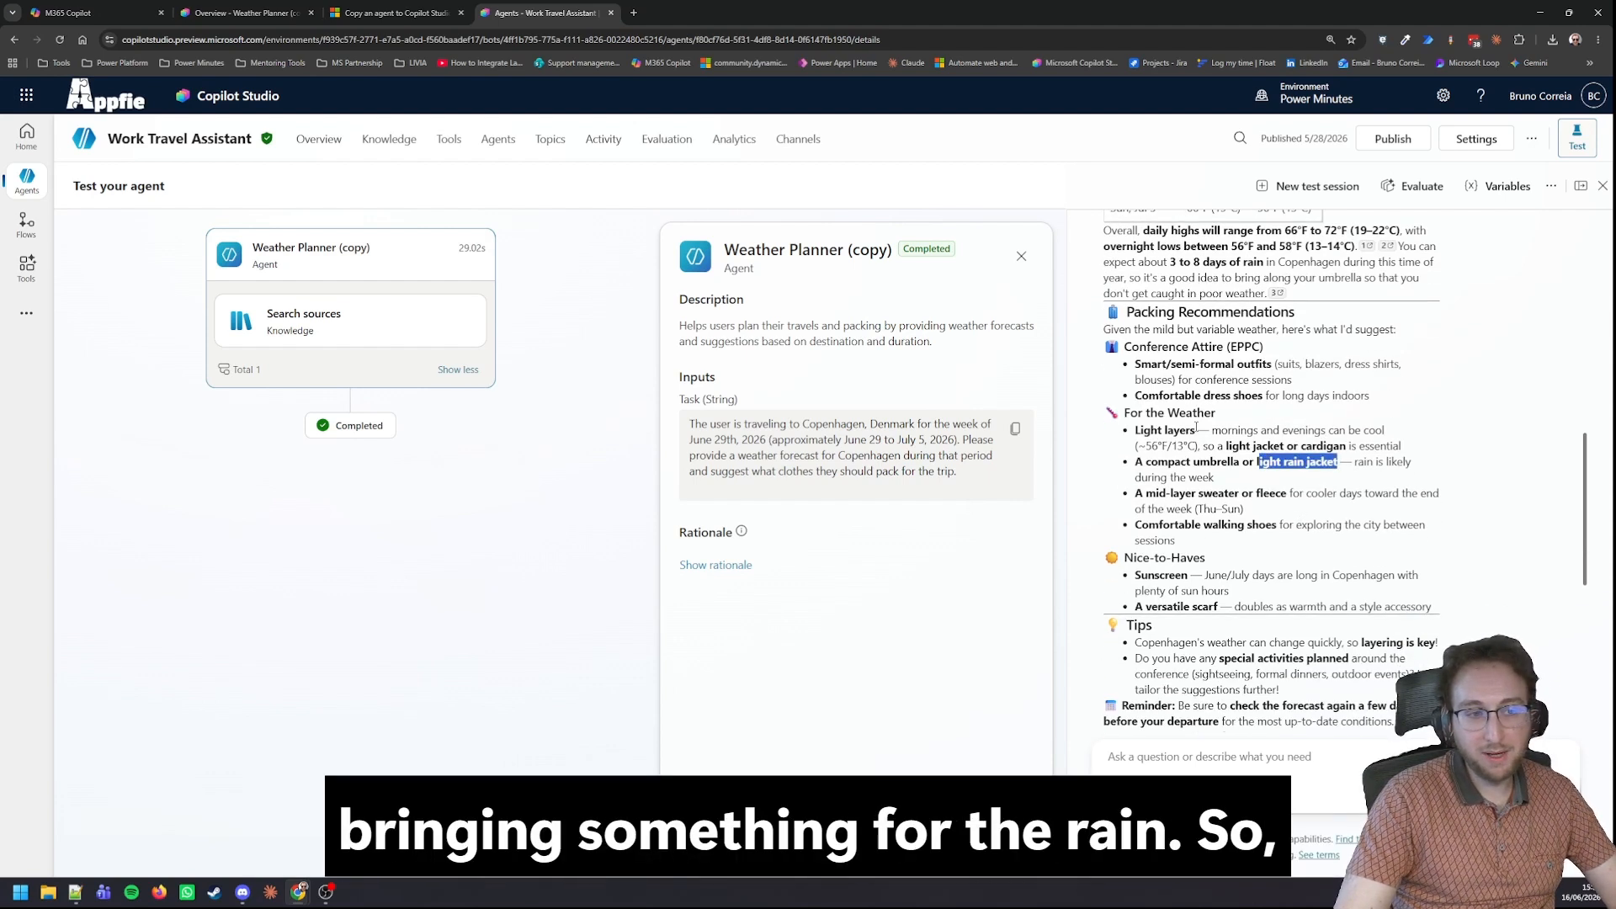
pyautogui.scroll(-2, 1196, 427)
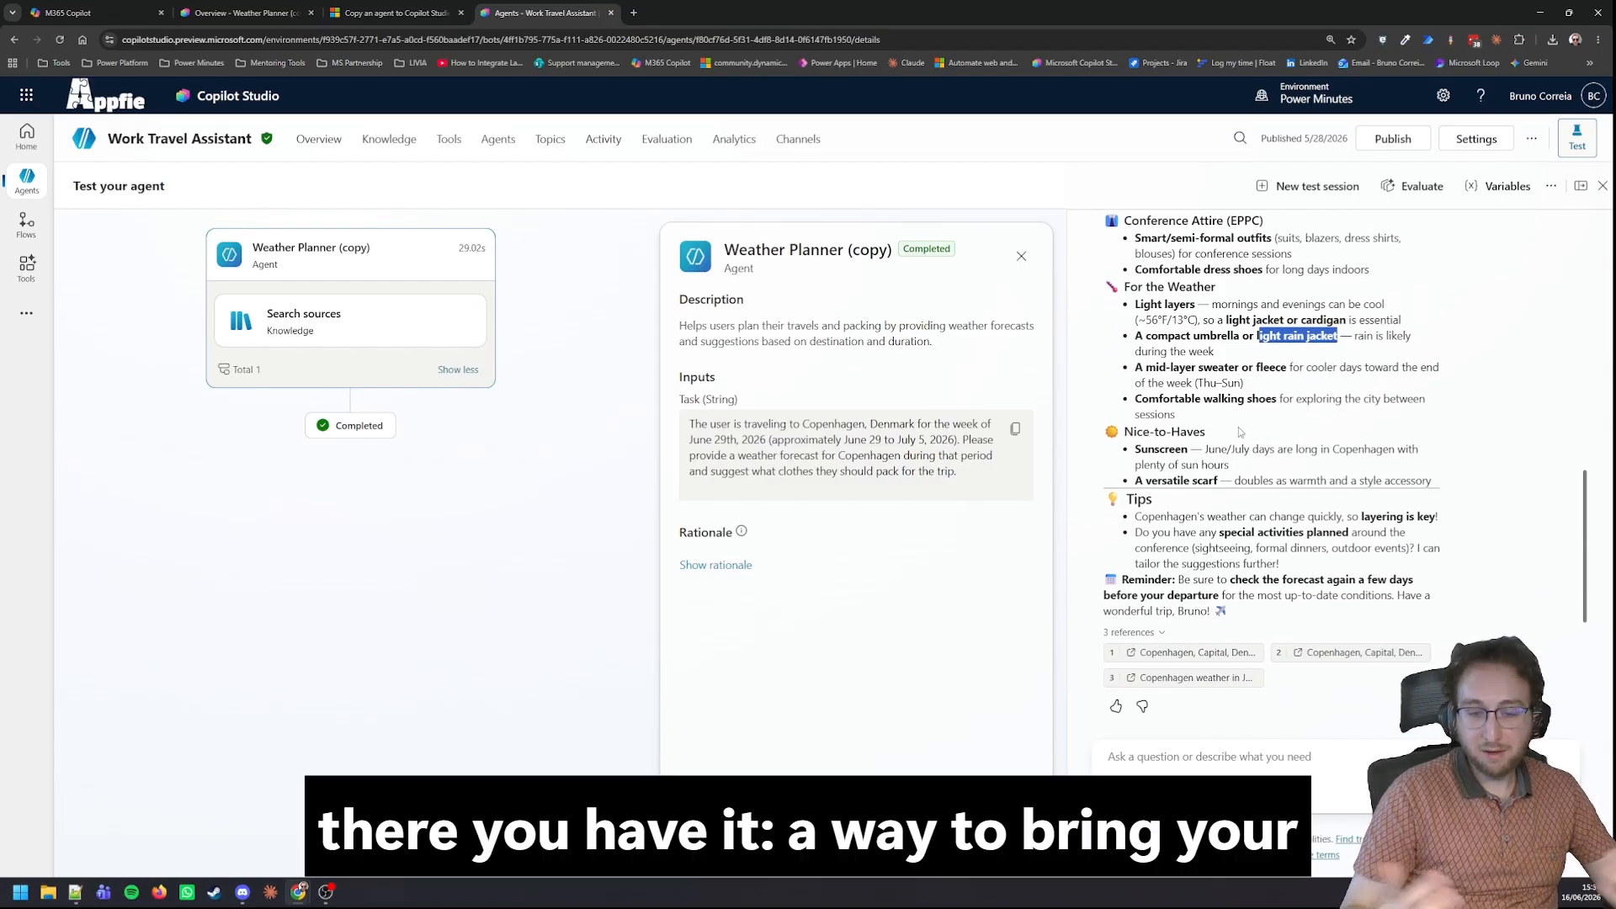